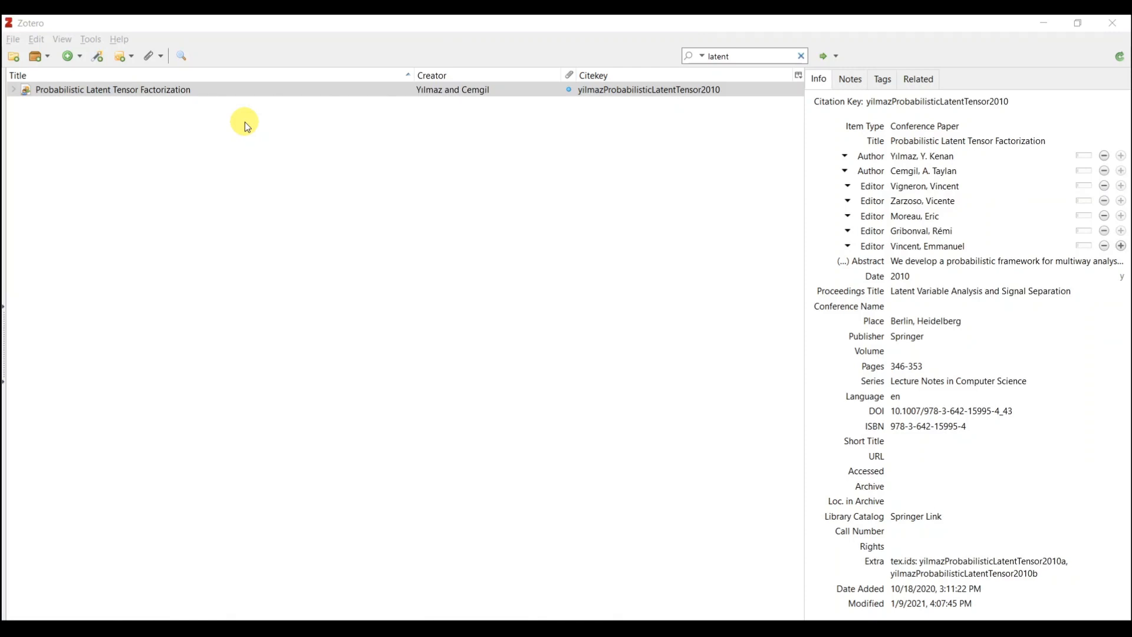
- Show the stored PDF file of the "Probabilistic Latent Tensor Factorization" conference paper in its folder
{"action": "left_click", "coordinate": [145, 93]}
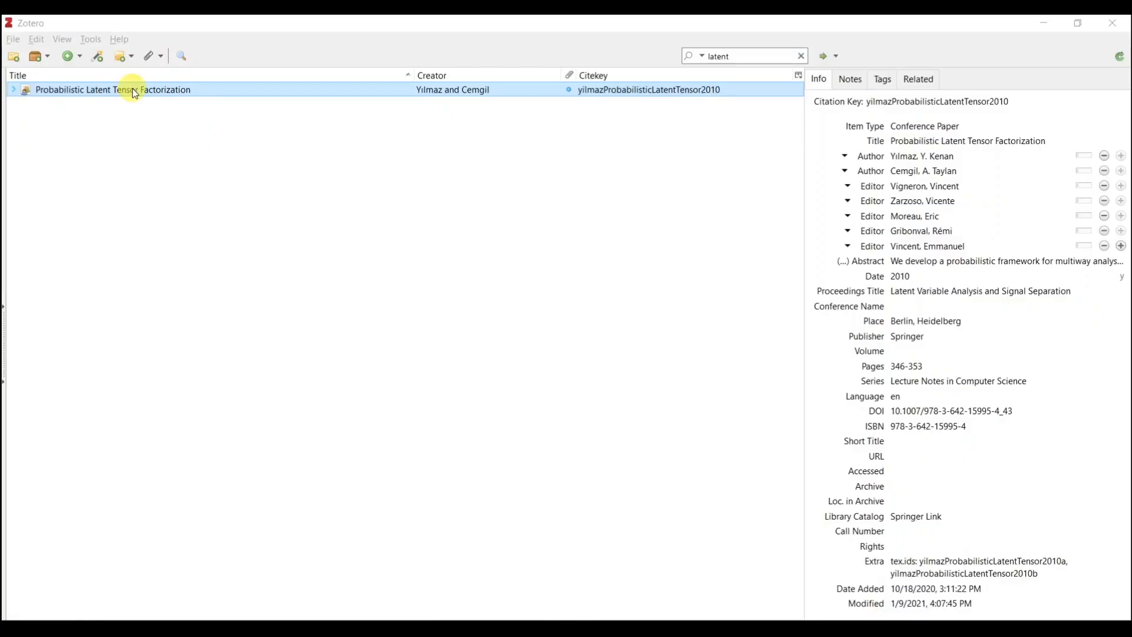
{"action": "right_click", "coordinate": [134, 93]}
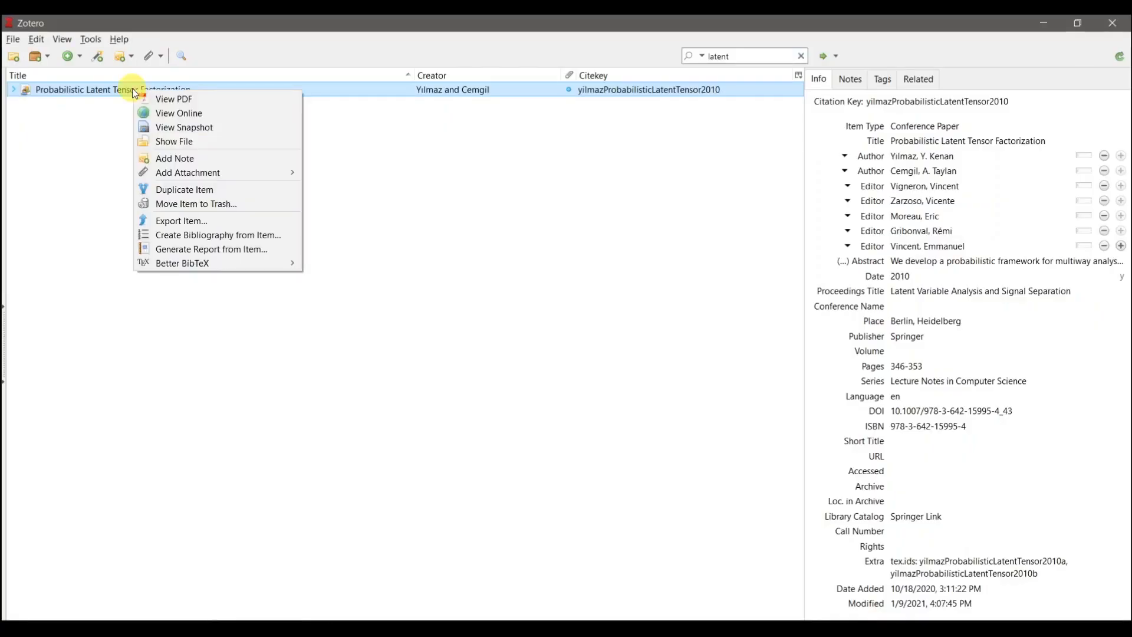
{"action": "left_click", "coordinate": [183, 141]}
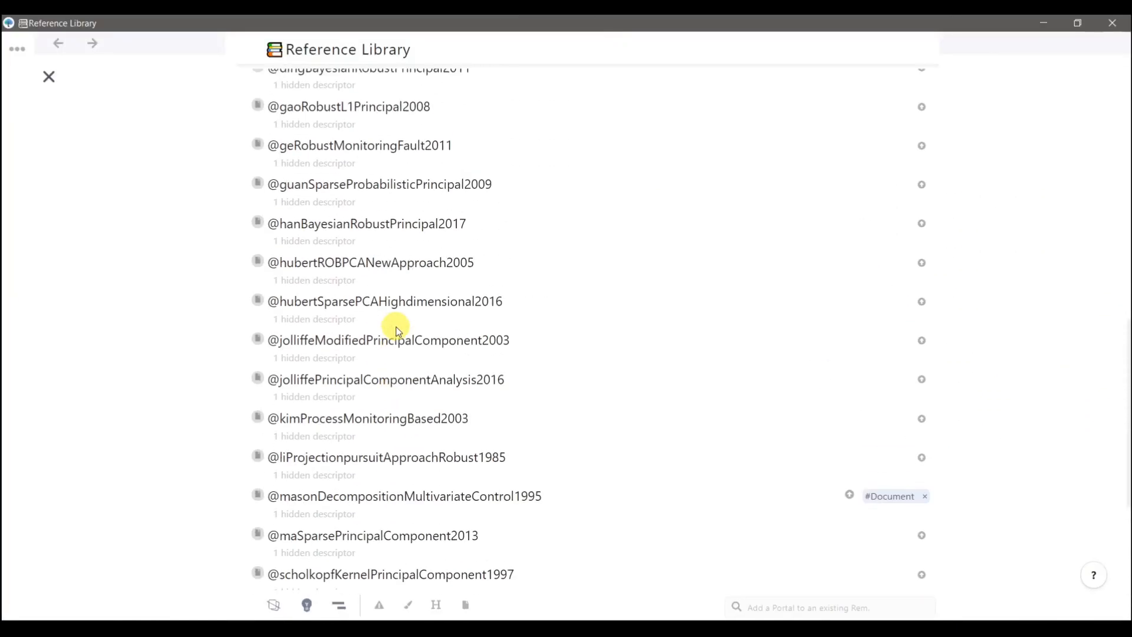
- Switch to RemNote and add a new document to the Reference Library folder, uploading the tensor factorization PDF from the Desktop as its source
{"action": "scroll", "coordinate": [392, 323], "scroll_direction": "up", "scroll_amount": 10}
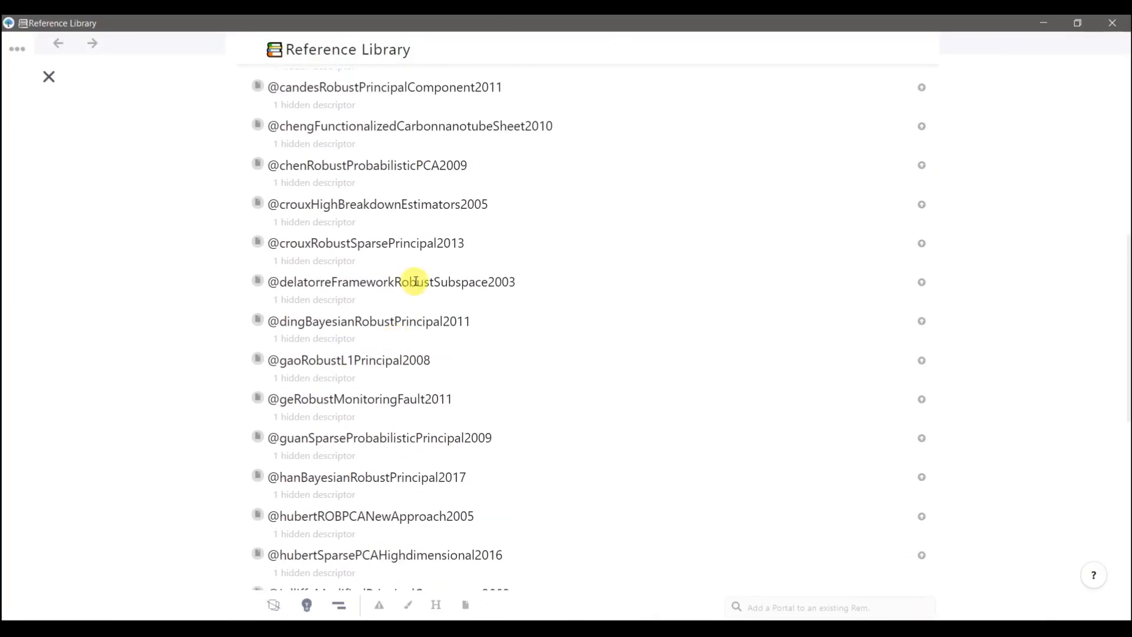
{"action": "scroll", "coordinate": [378, 122], "scroll_direction": "up", "scroll_amount": 2}
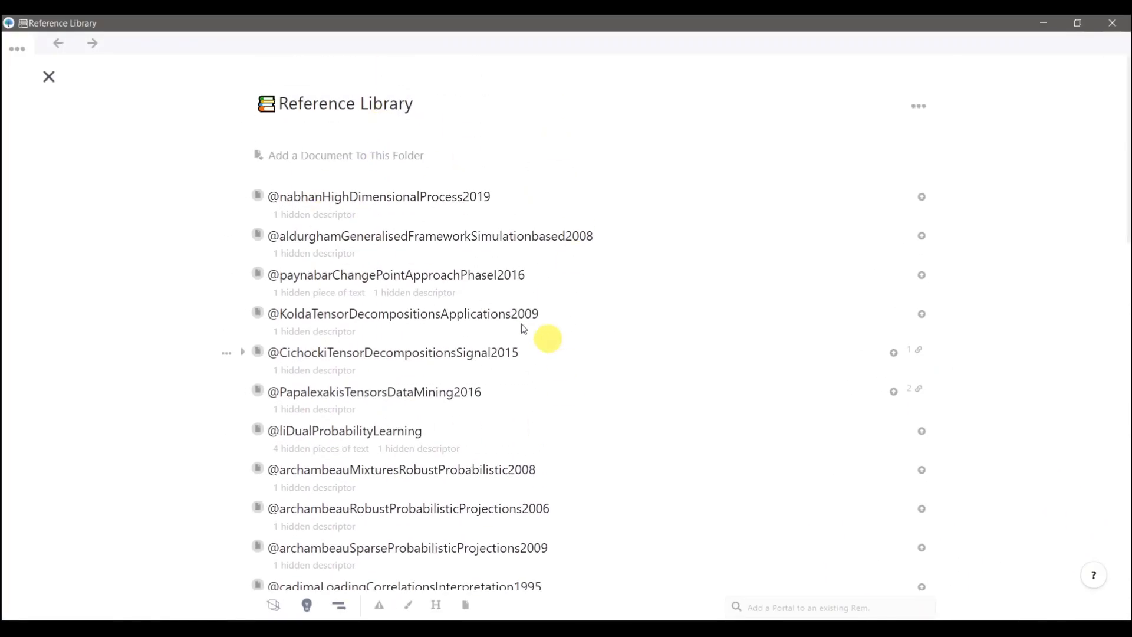
{"action": "scroll", "coordinate": [472, 320], "scroll_direction": "down", "scroll_amount": 12}
{"action": "scroll", "coordinate": [473, 321], "scroll_direction": "up", "scroll_amount": 12}
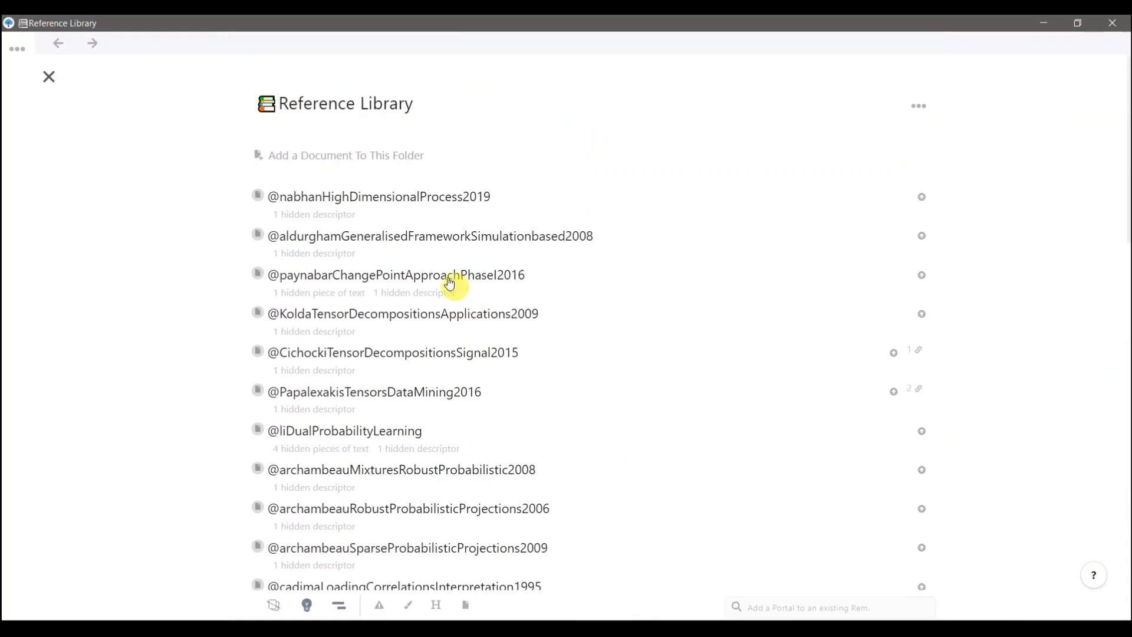
{"action": "left_click", "coordinate": [373, 156]}
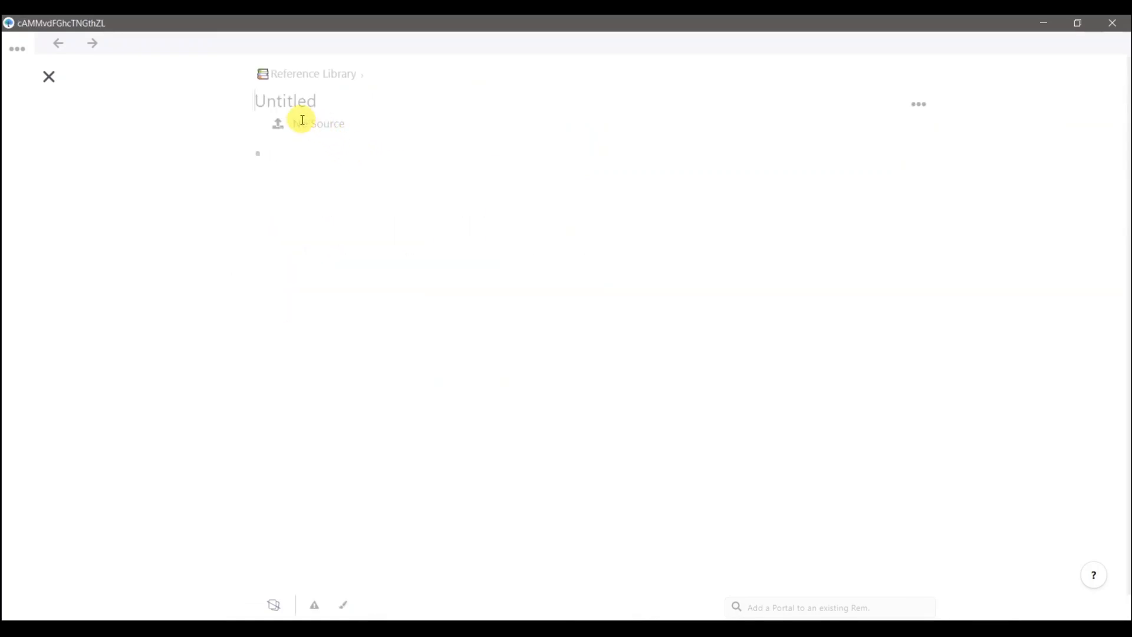
{"action": "left_click", "coordinate": [279, 126]}
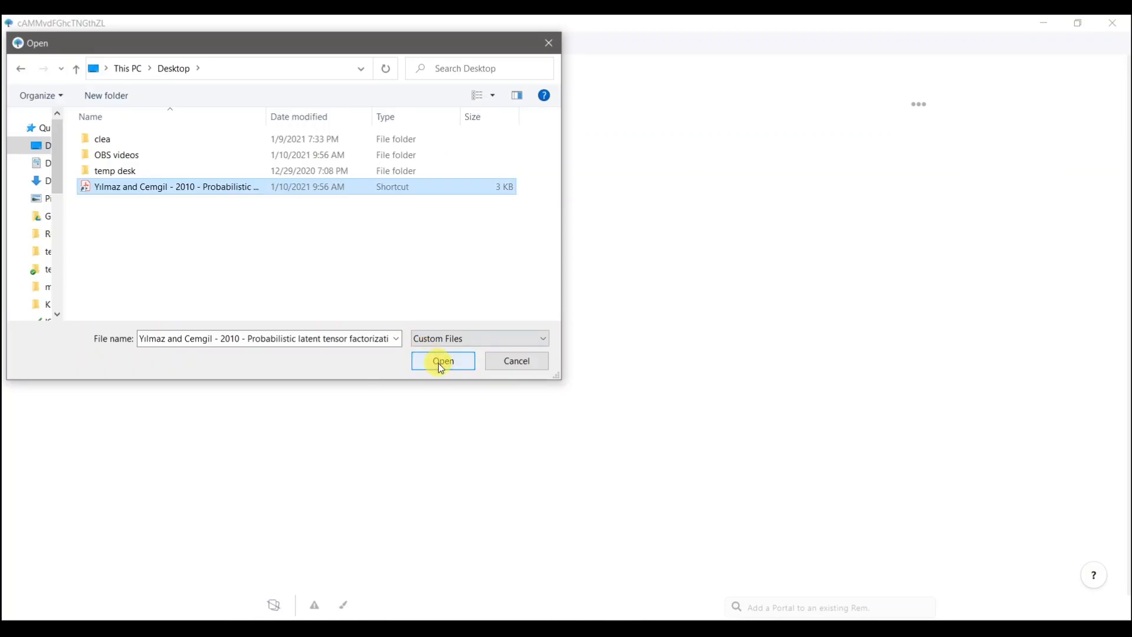
{"action": "left_click", "coordinate": [442, 362]}
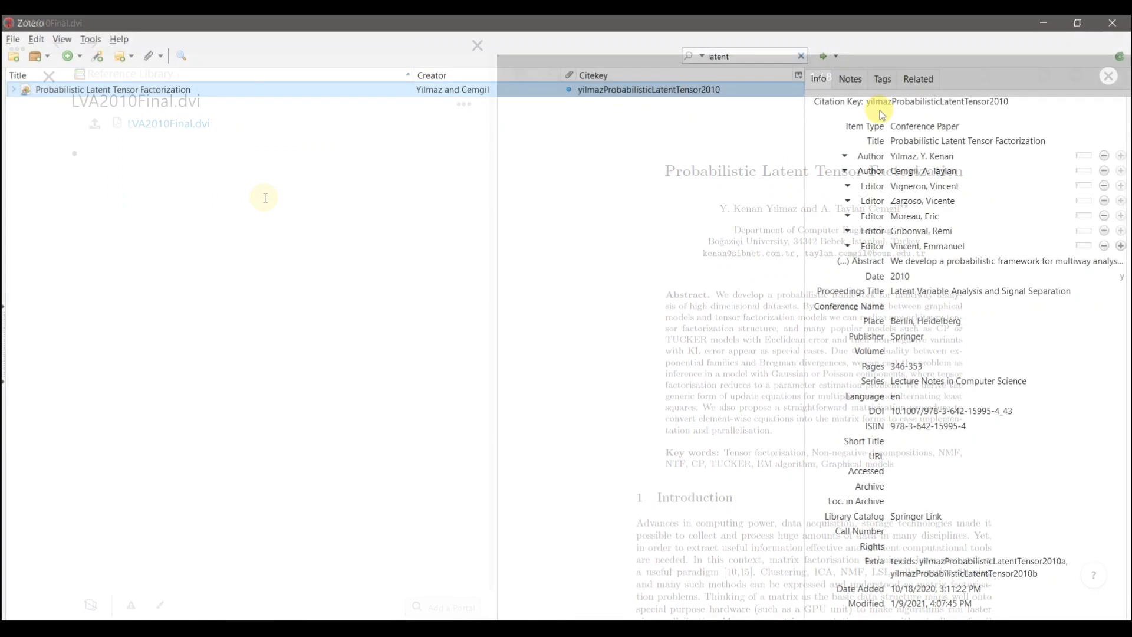
{"action": "left_click", "coordinate": [921, 104]}
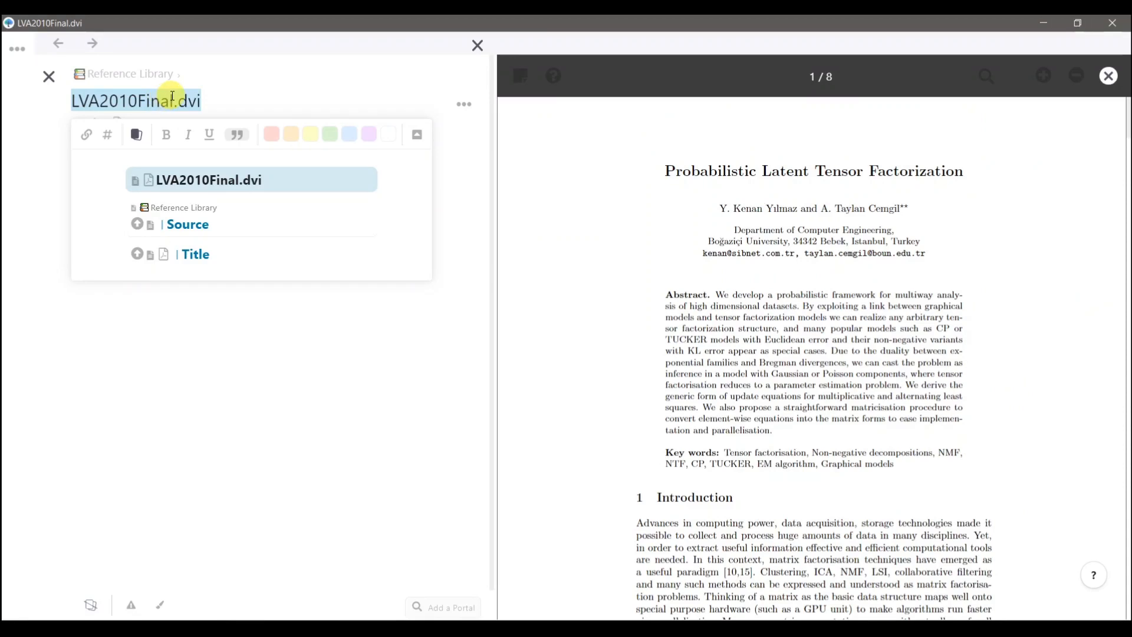
{"action": "type", "text": "yilmazProbabilisticLatentTensor2010"}
{"action": "left_click", "coordinate": [72, 101]}
{"action": "type", "text": "@"}
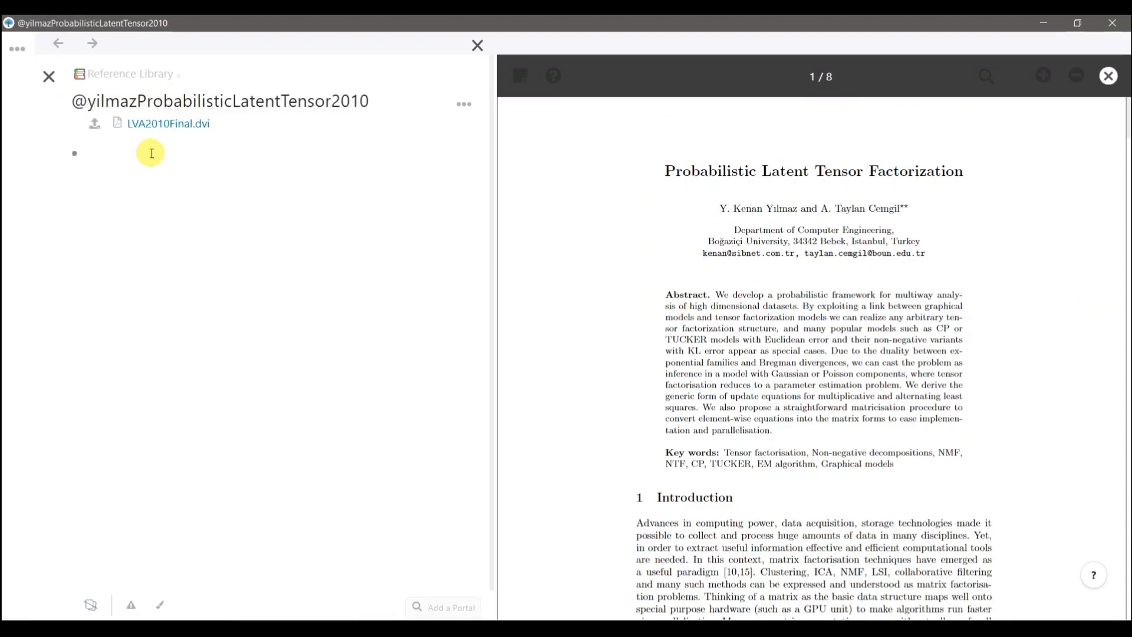
- Apply the Meta data template tag to the document's first line and remove the empty parent line, leaving the Meta Data block
{"action": "left_click", "coordinate": [162, 156]}
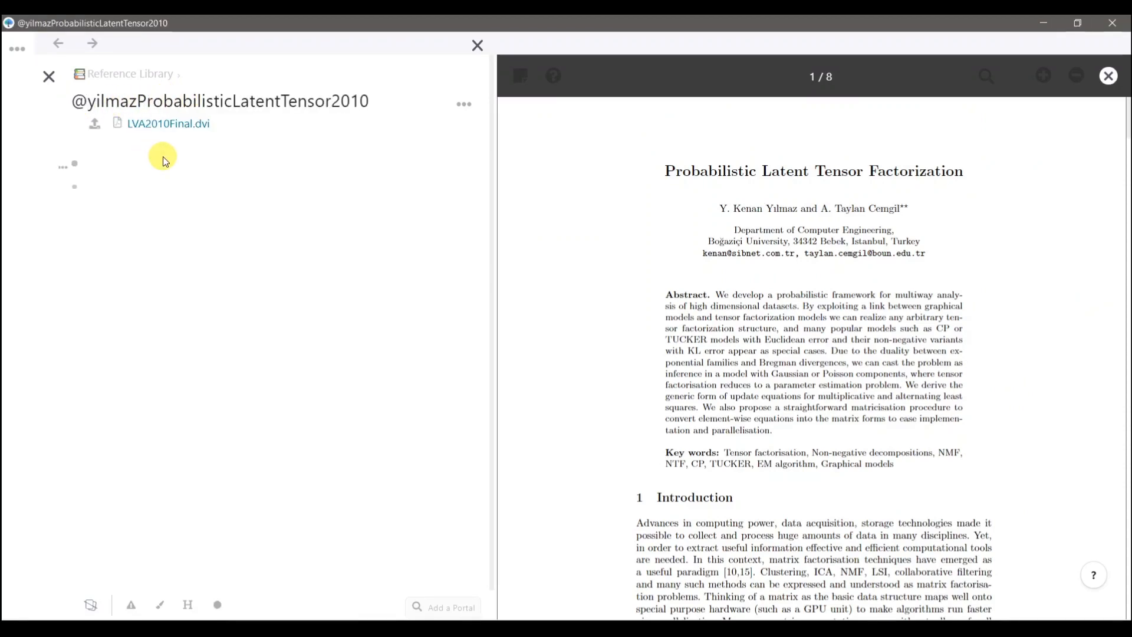
{"action": "type", "text": "##"}
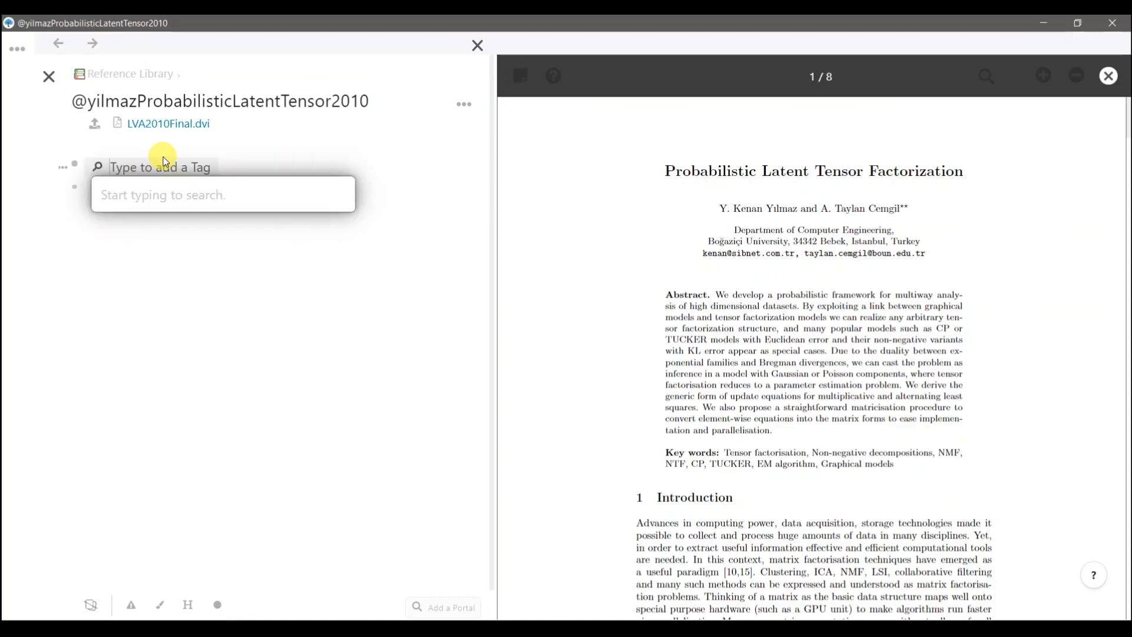
{"action": "type", "text": "met"}
{"action": "key", "text": "Return"}
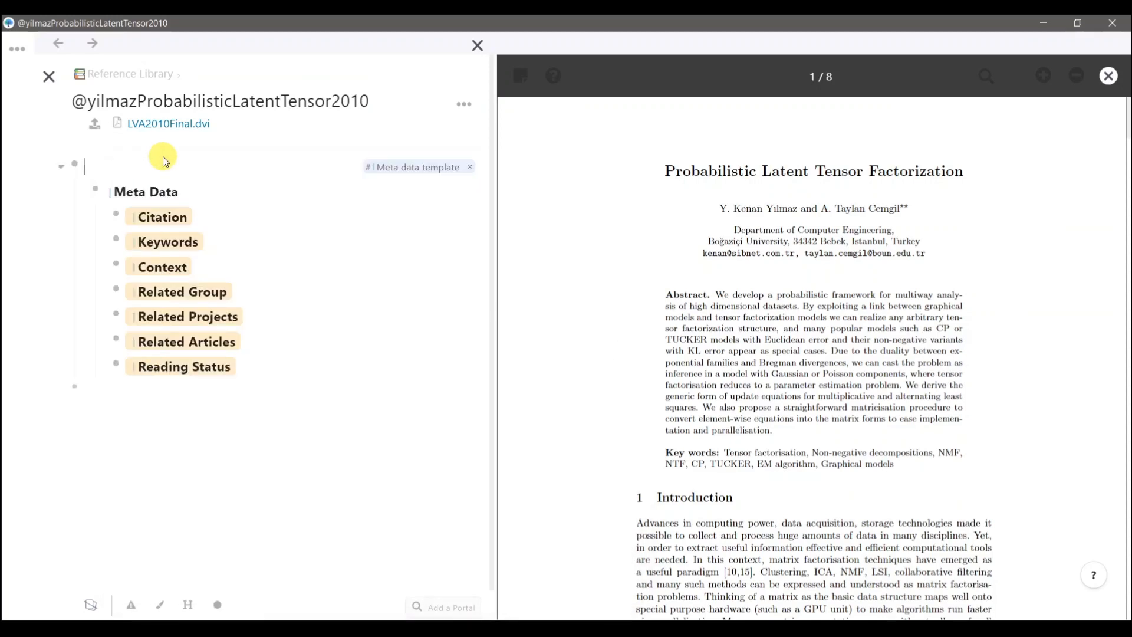
{"action": "key", "text": "BackSpace"}
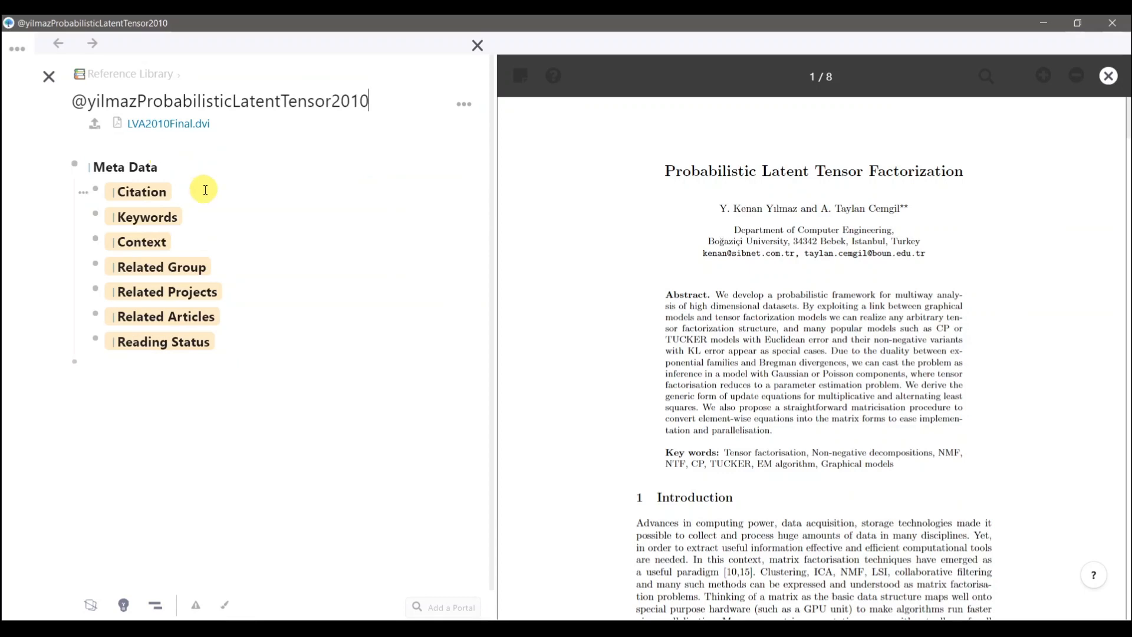
- Copy the paper's bibliography from Zotero in the RemNote Roam Meta Data style and paste it beneath Citation in the RemNote document
{"action": "left_click", "coordinate": [205, 189]}
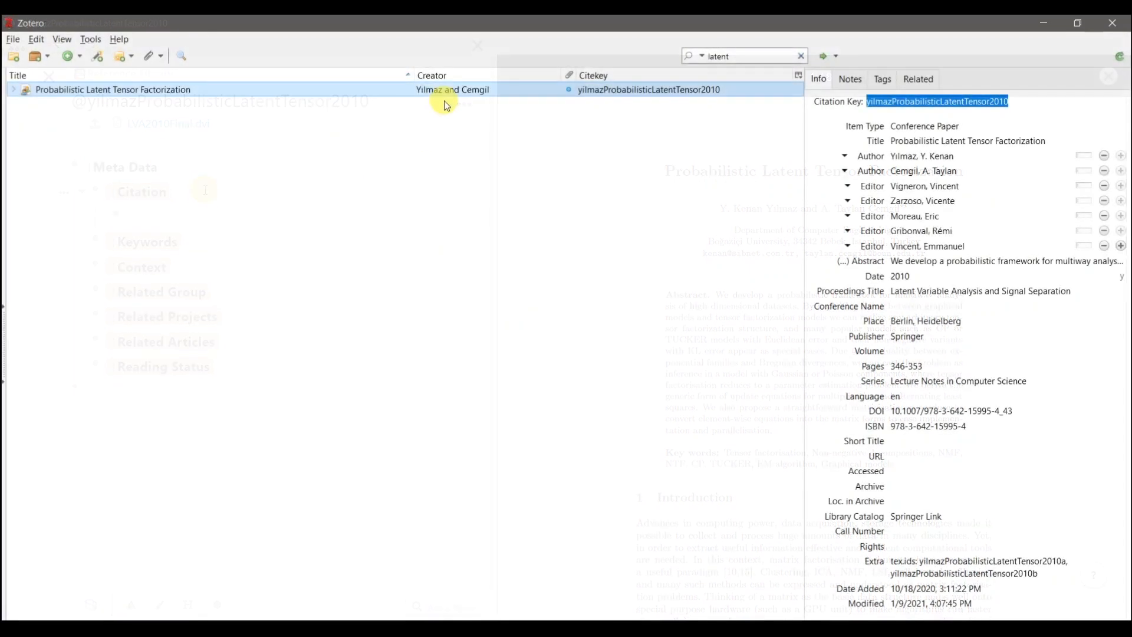
{"action": "right_click", "coordinate": [405, 93]}
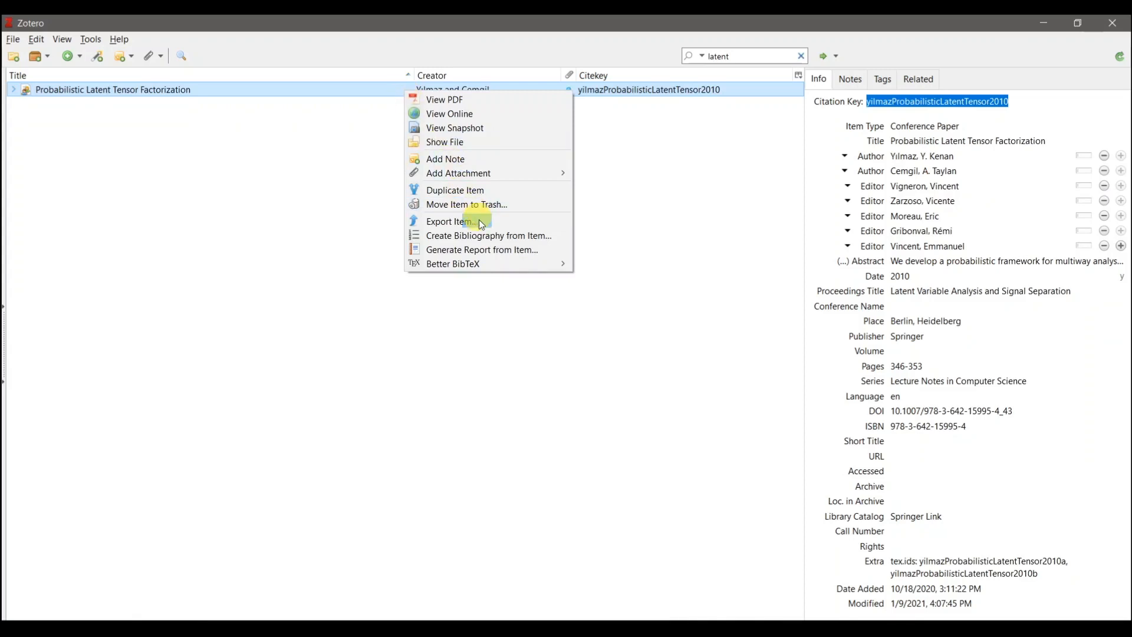
{"action": "left_click", "coordinate": [496, 239]}
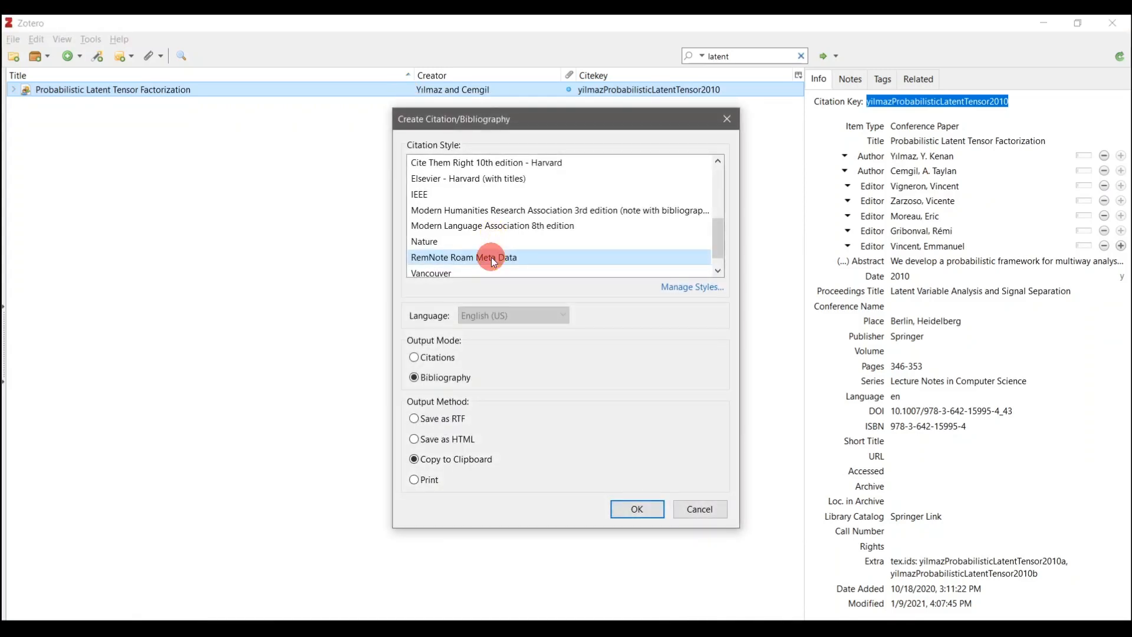
{"action": "left_click", "coordinate": [450, 376]}
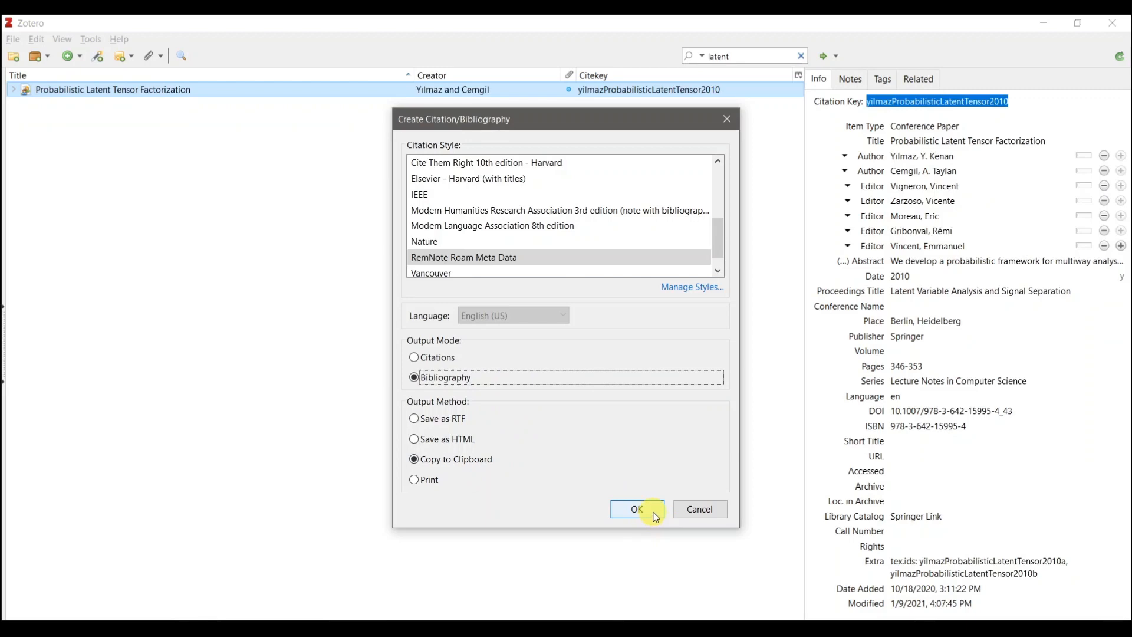
{"action": "left_click", "coordinate": [636, 508]}
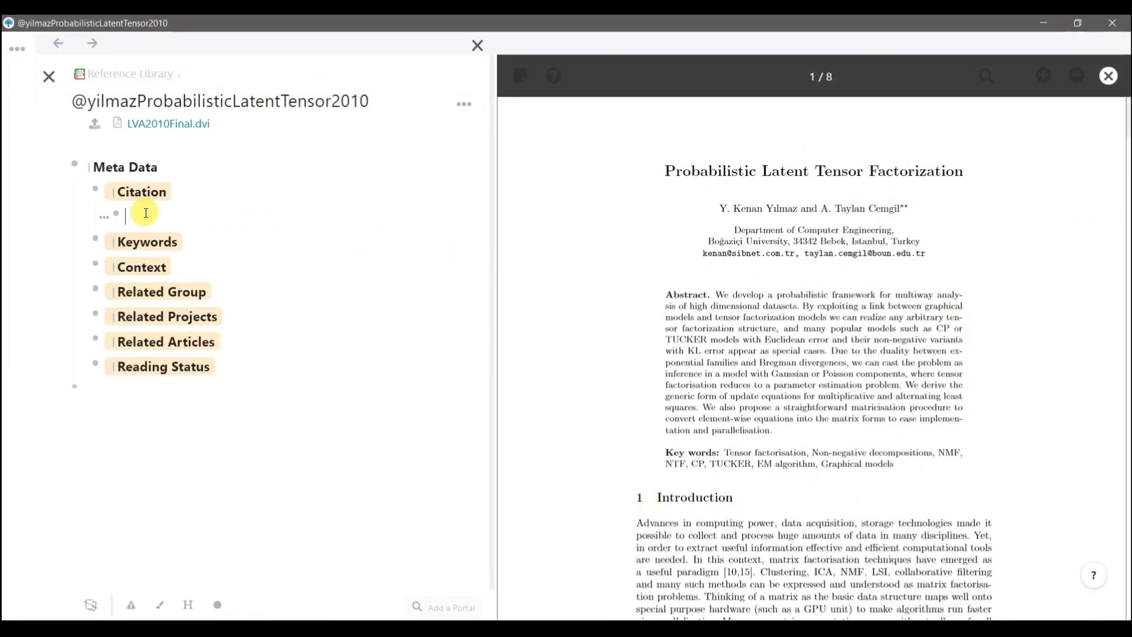
{"action": "type", "text": "Yılmaz, Y. Kenan , & Cemgil, A. Taylan 2010 Probabilistic Latent Tensor Factorization Springer"}
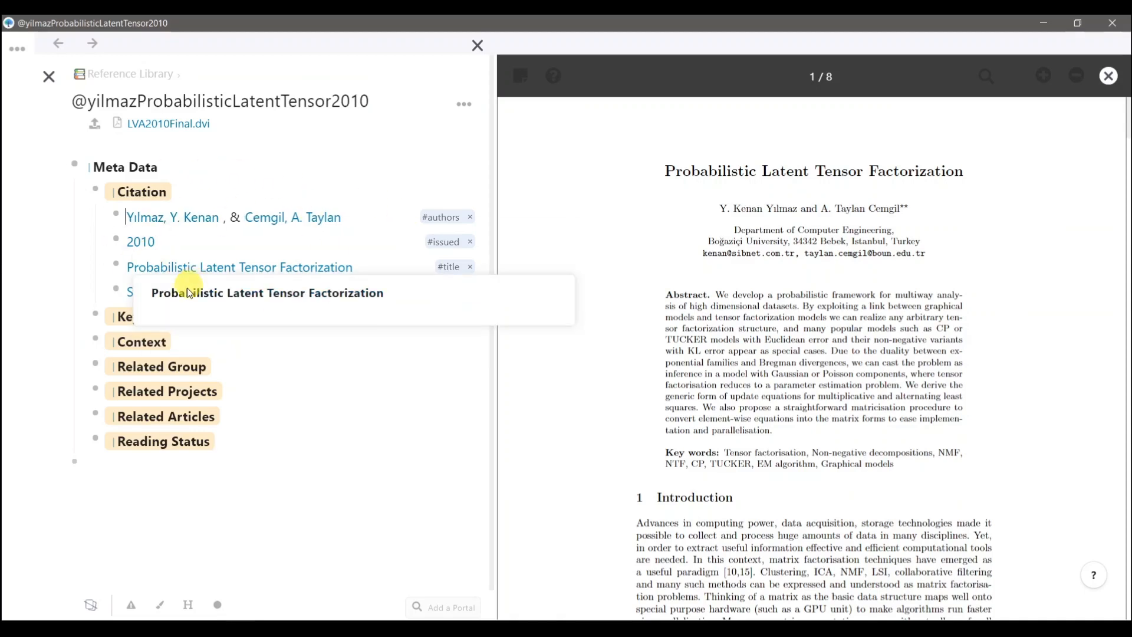
- Fill in Keywords with references to Tensor and probabilistic
{"action": "left_click", "coordinate": [263, 338]}
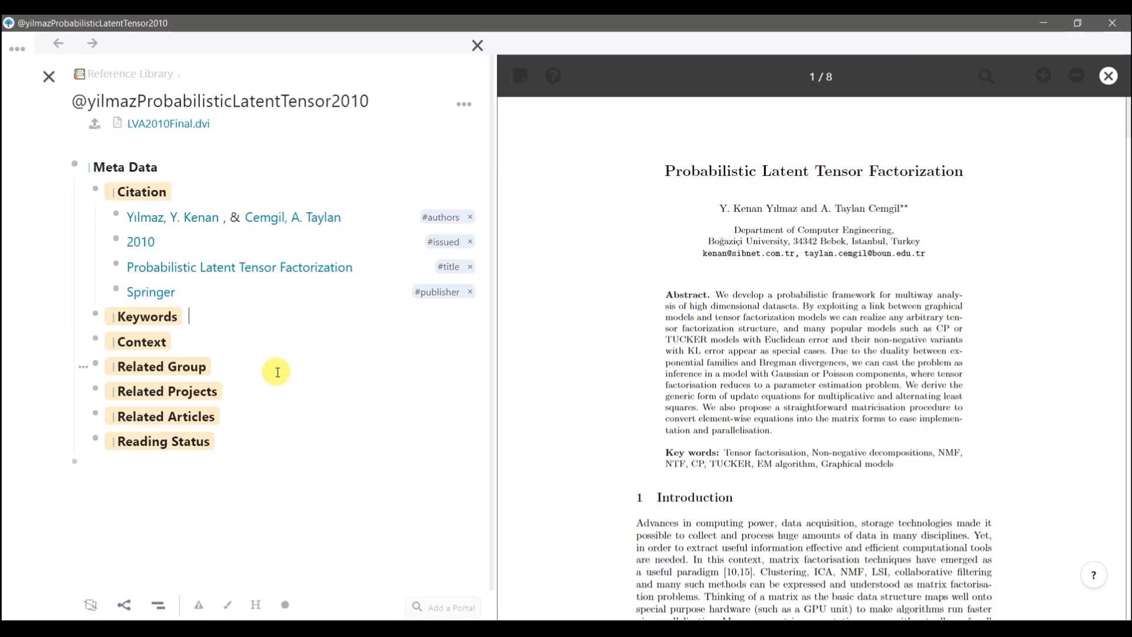
{"action": "type", "text": "[[tens"}
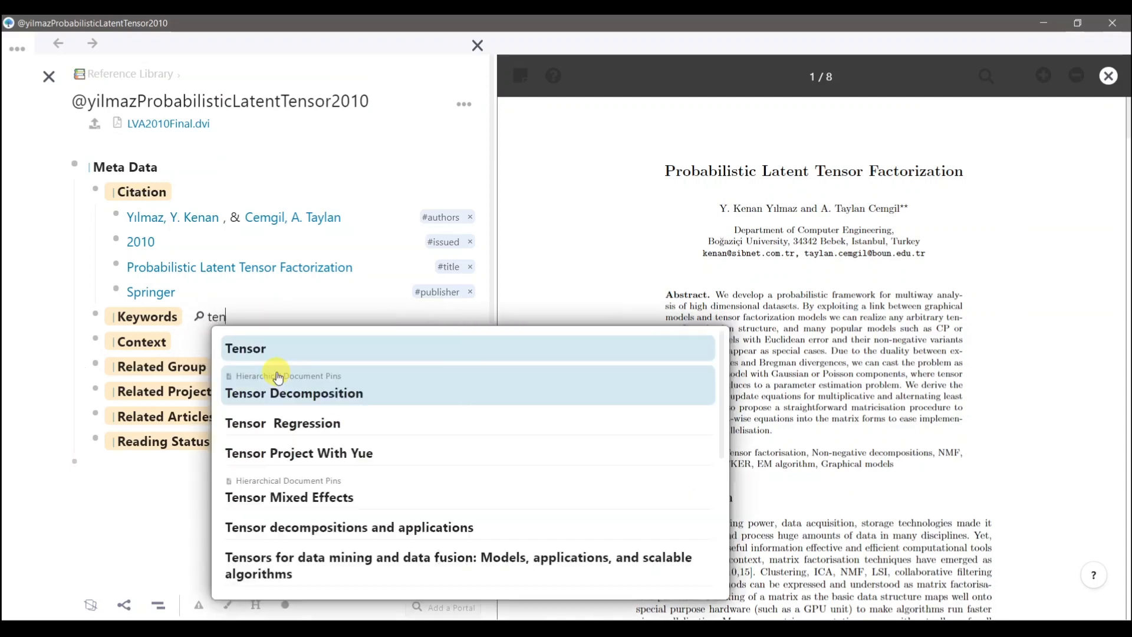
{"action": "left_click", "coordinate": [283, 349]}
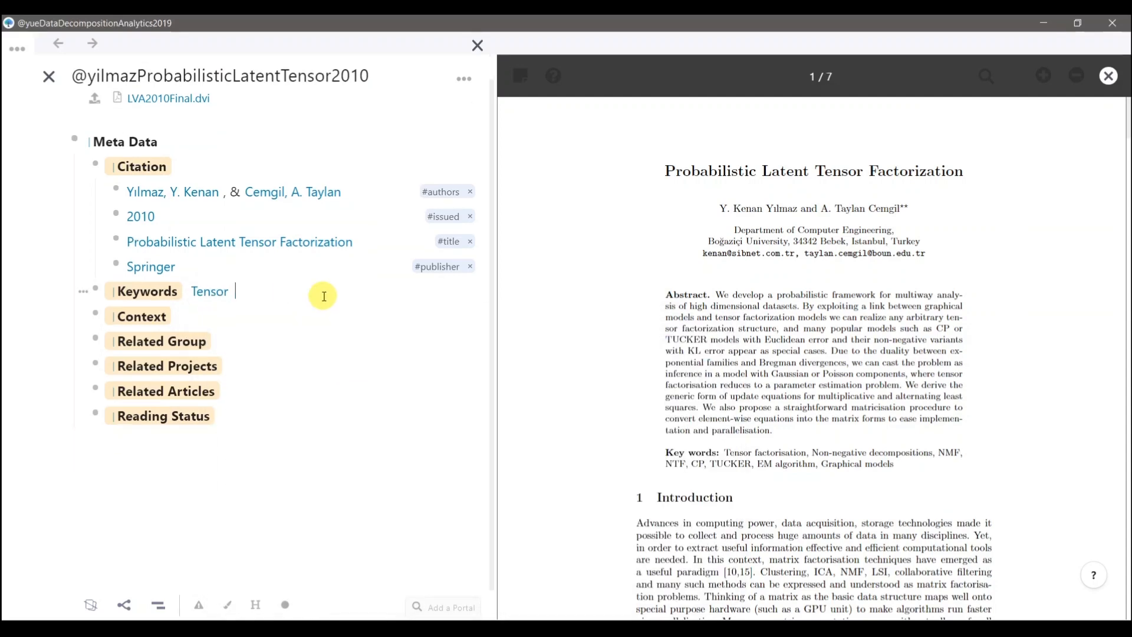
{"action": "type", "text": "[[prob"}
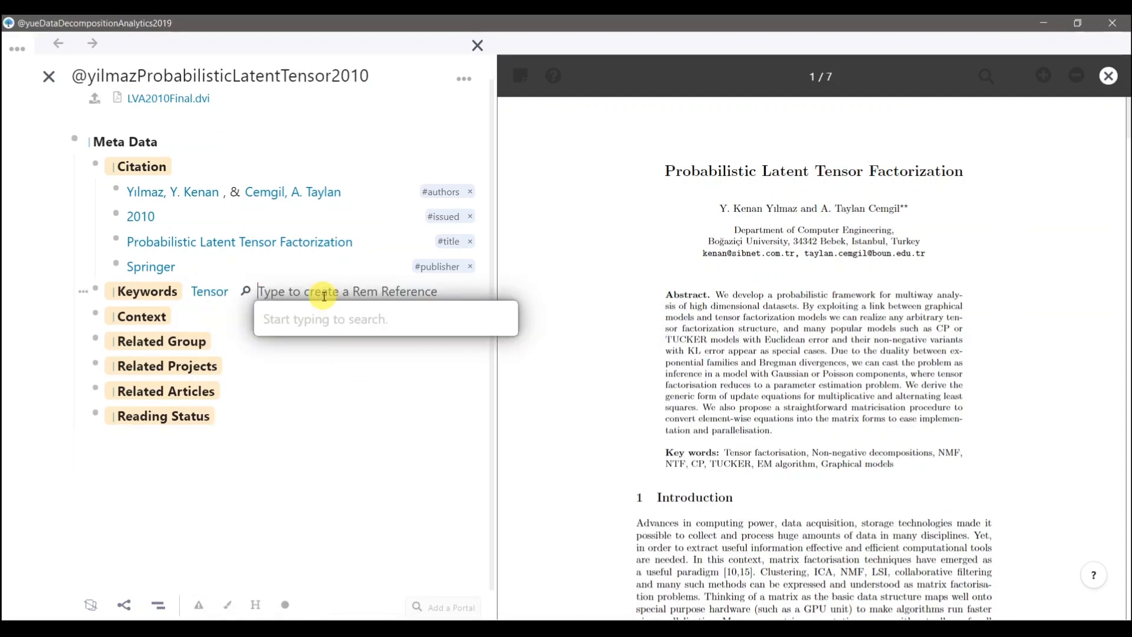
{"action": "left_click", "coordinate": [311, 353]}
{"action": "left_click", "coordinate": [295, 312]}
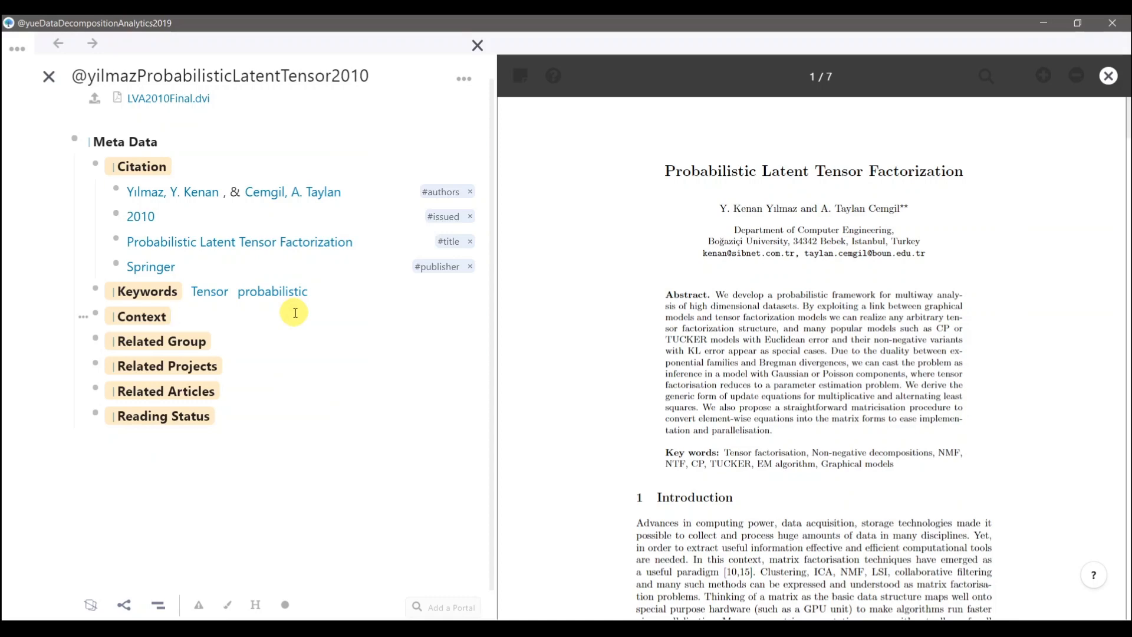
{"action": "type", "text": "[[refe"}
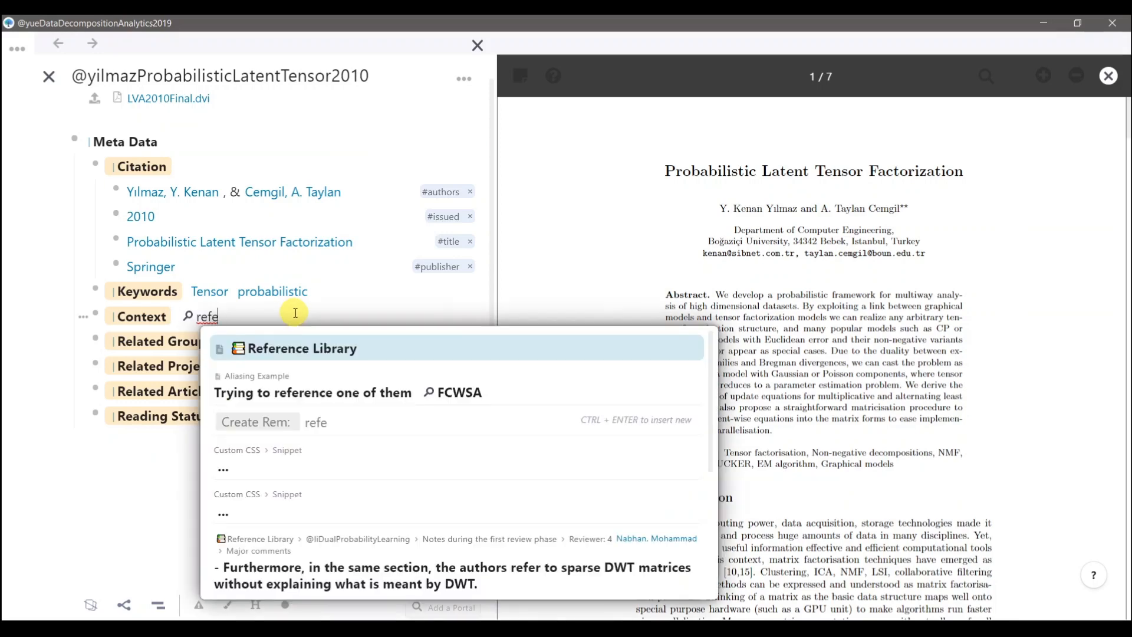
{"action": "key", "text": "BackSpace"}
{"action": "key", "text": "BackSpace"}
{"action": "key", "text": "BackSpace"}
{"action": "key", "text": "BackSpace"}
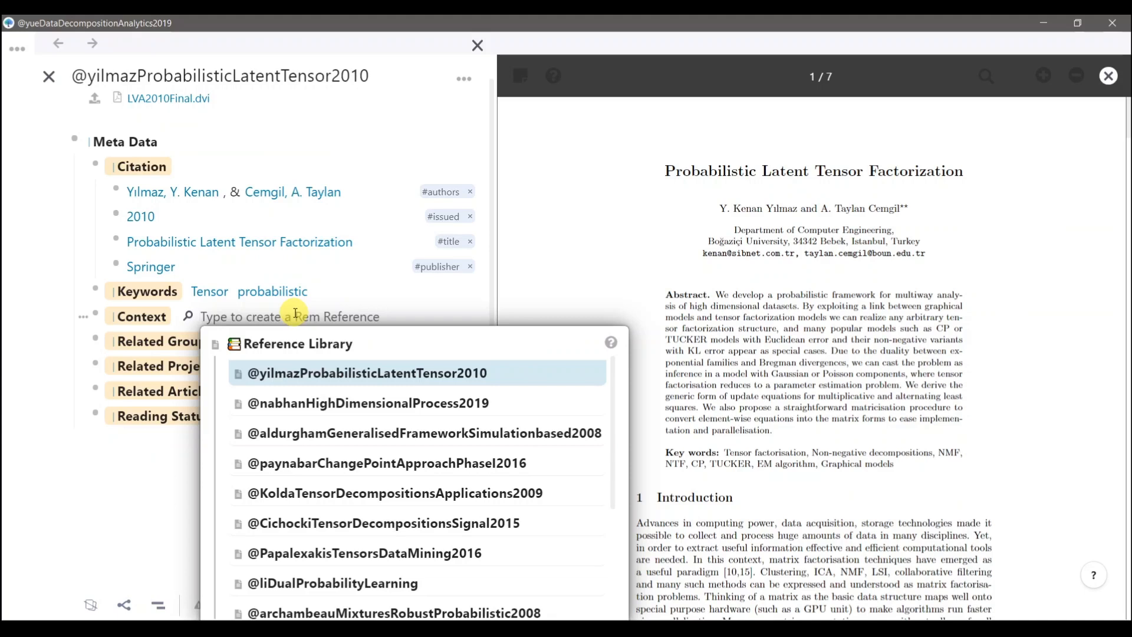
{"action": "type", "text": "latent"}
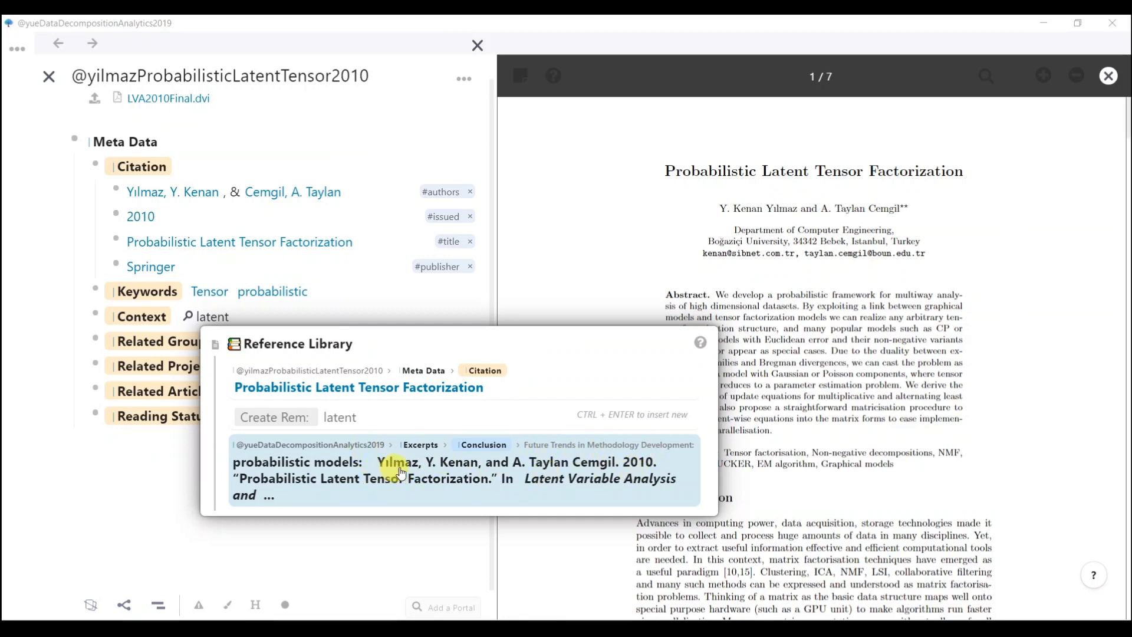
{"action": "left_click", "coordinate": [254, 320]}
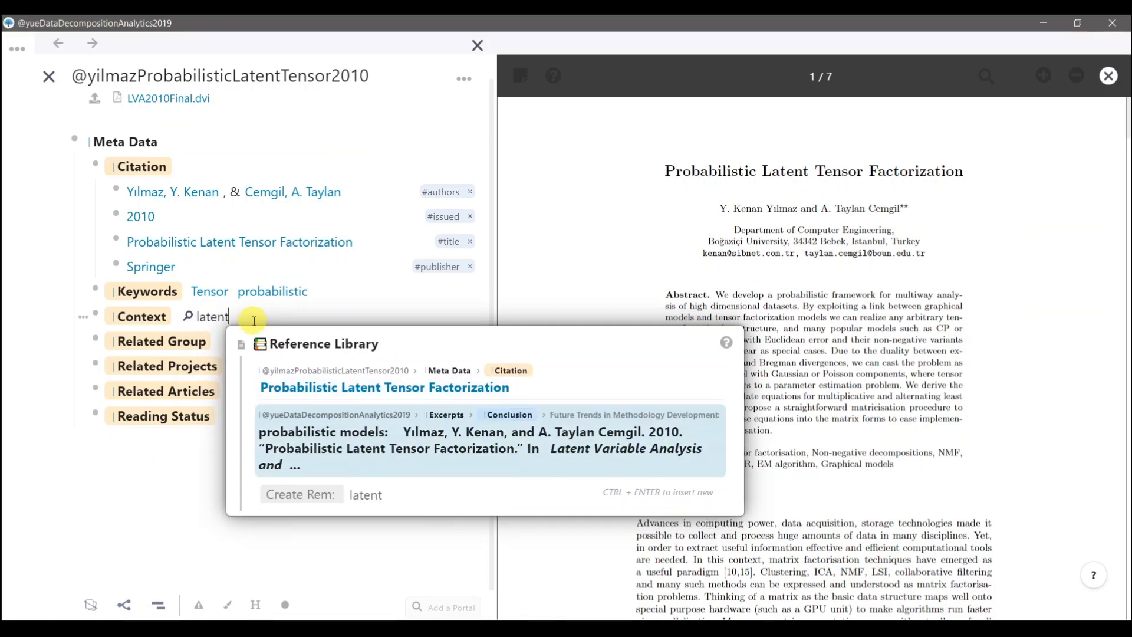
{"action": "key", "text": "Return"}
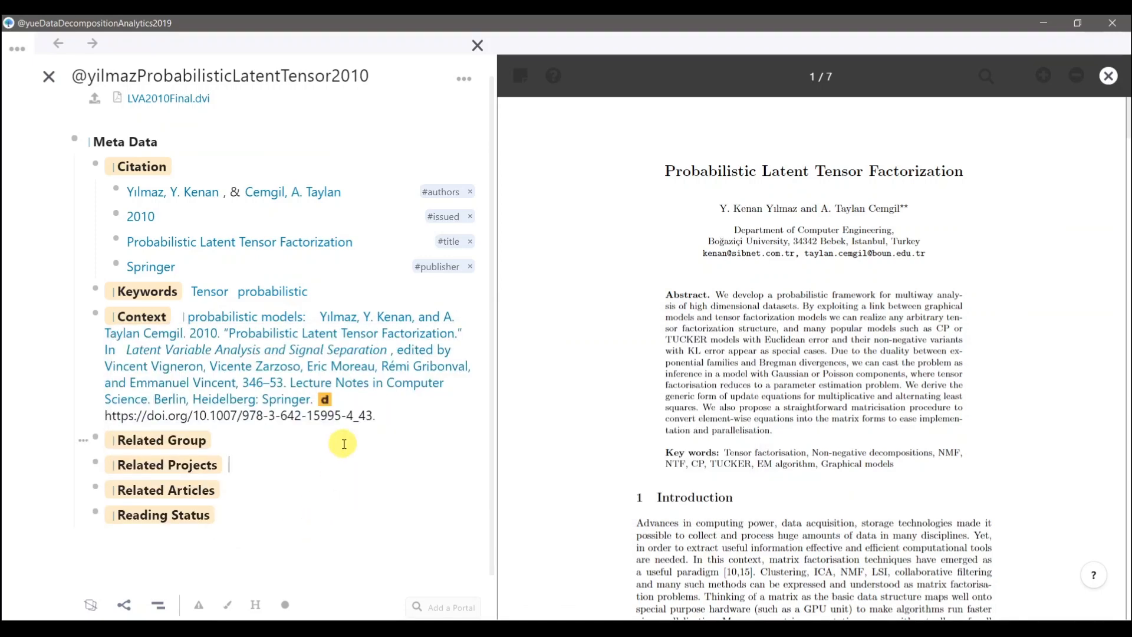
- Turn the Context reference to the "probabilistic models" excerpt into a pin by giving it an empty alias
{"action": "mouse_move", "coordinate": [294, 320]}
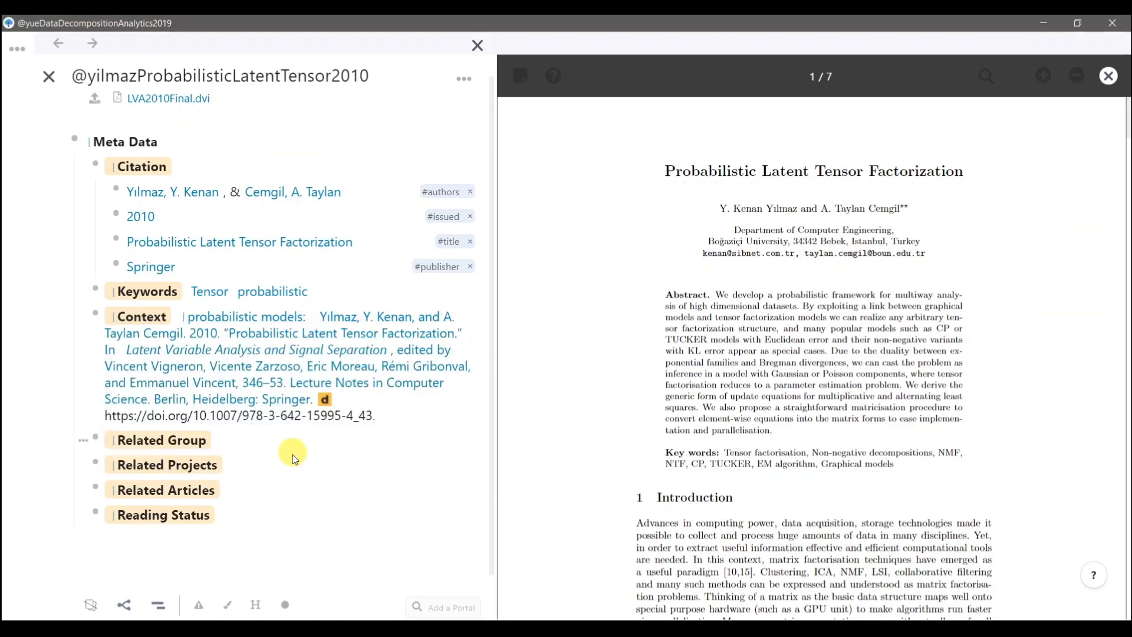
{"action": "mouse_move", "coordinate": [286, 354]}
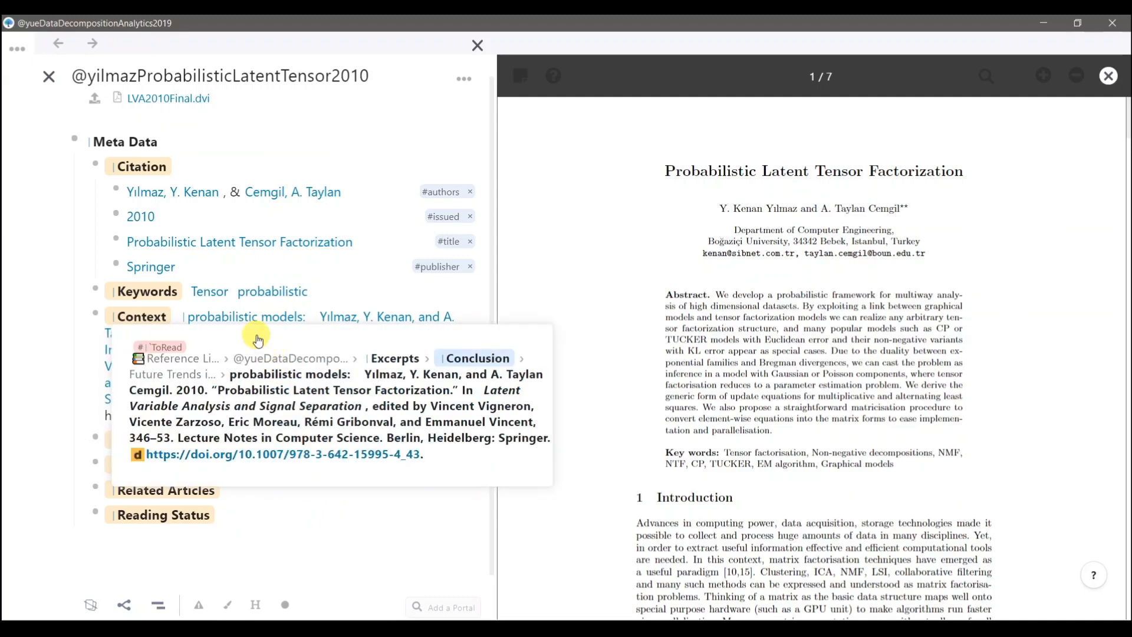
{"action": "left_click", "coordinate": [274, 319]}
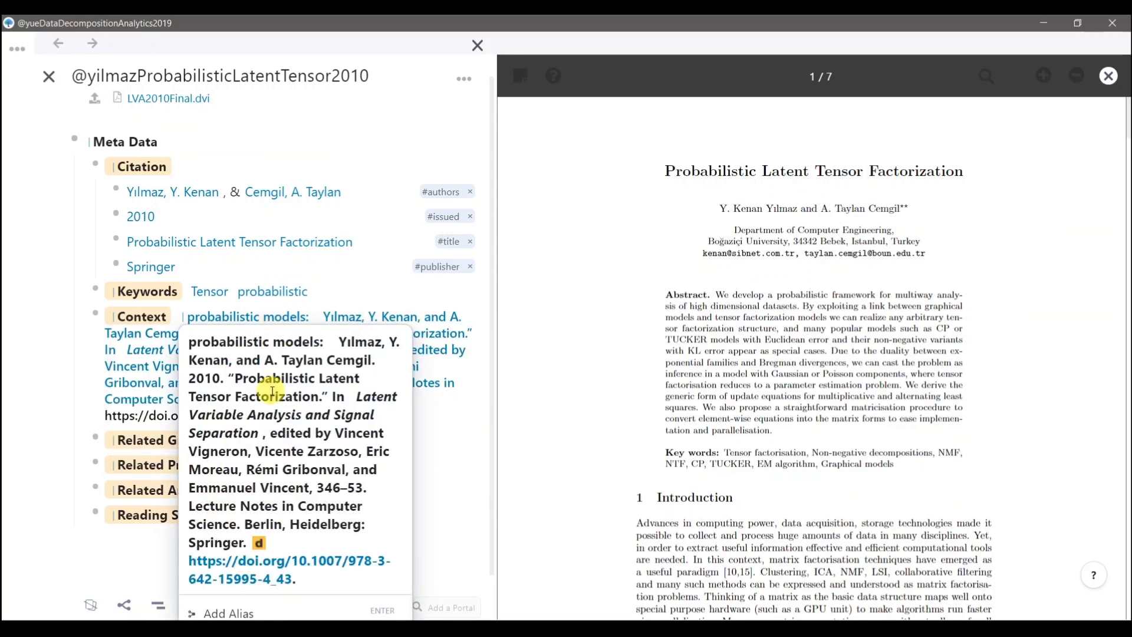
{"action": "left_click", "coordinate": [247, 613]}
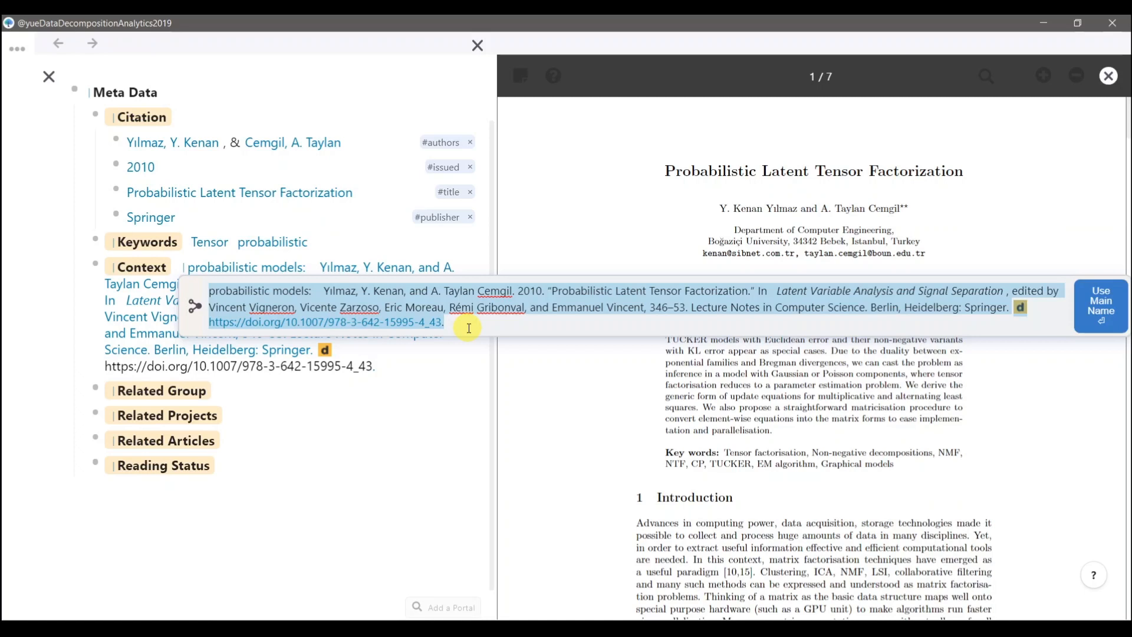
{"action": "key", "text": "BackSpace"}
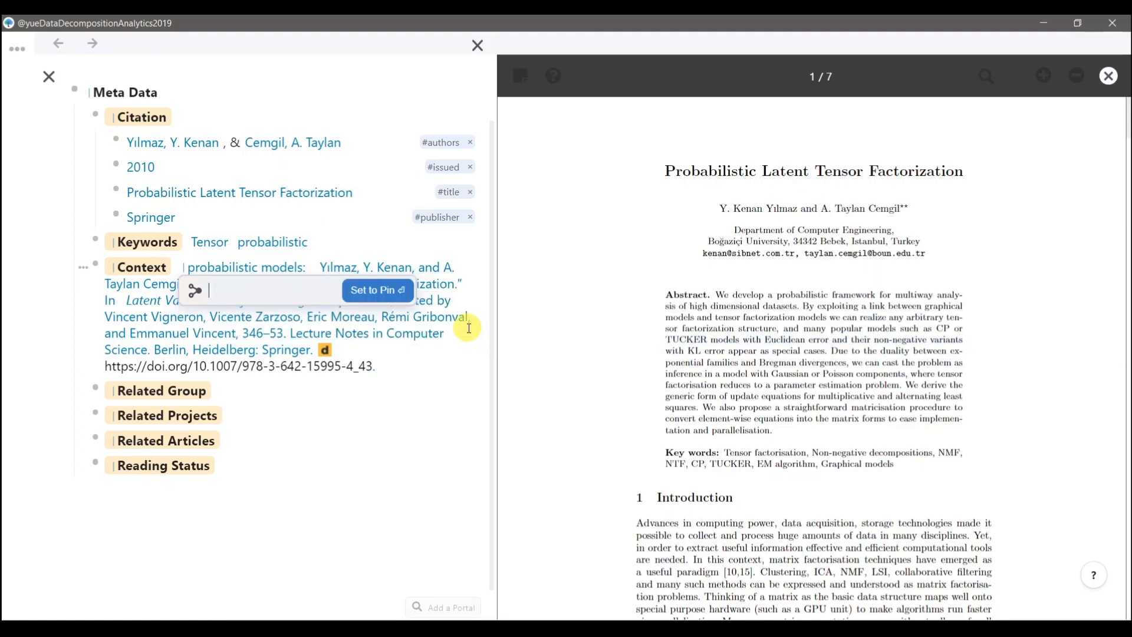
{"action": "key", "text": "Return"}
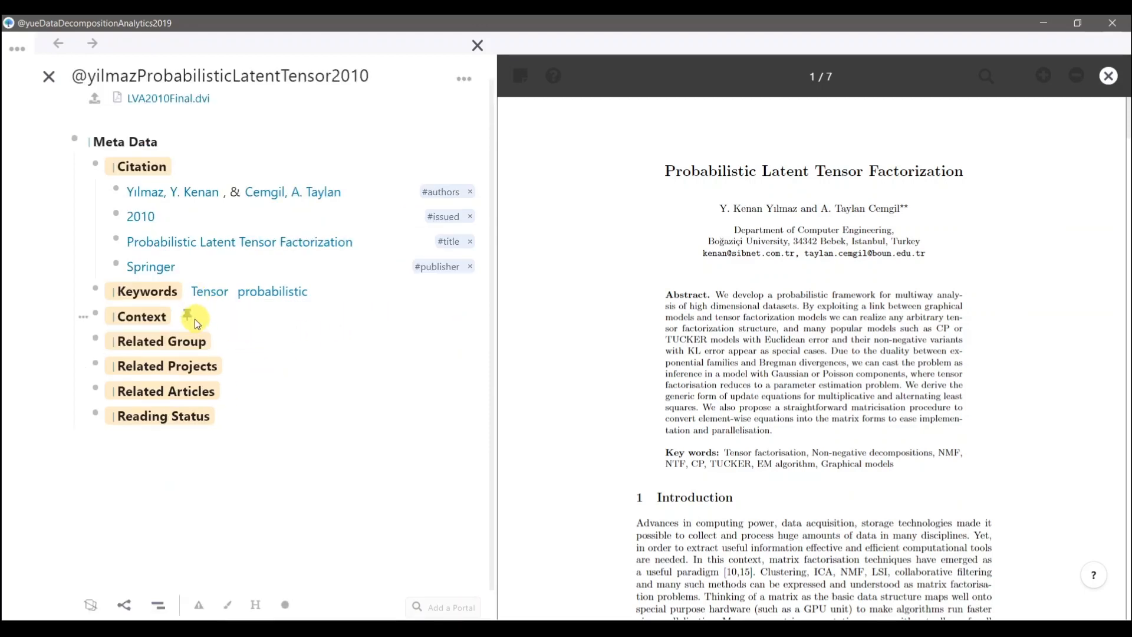
- Add the text "cited here" before the pin in the Context field and preview the pinned excerpt
{"action": "mouse_move", "coordinate": [186, 322]}
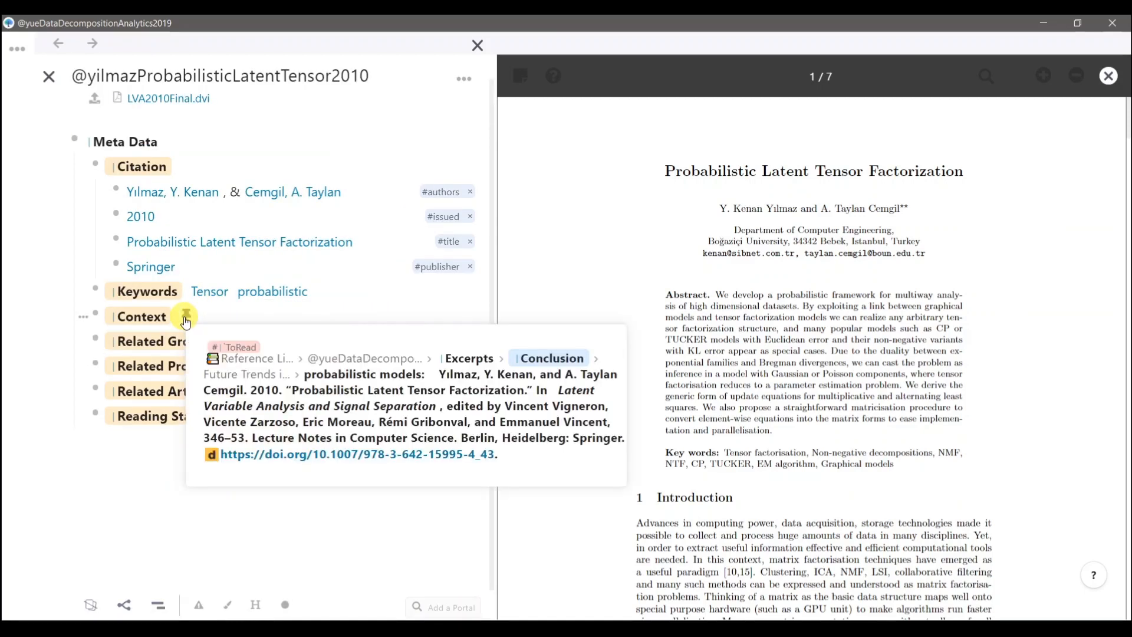
{"action": "left_click", "coordinate": [187, 321]}
{"action": "type", "text": "cited"}
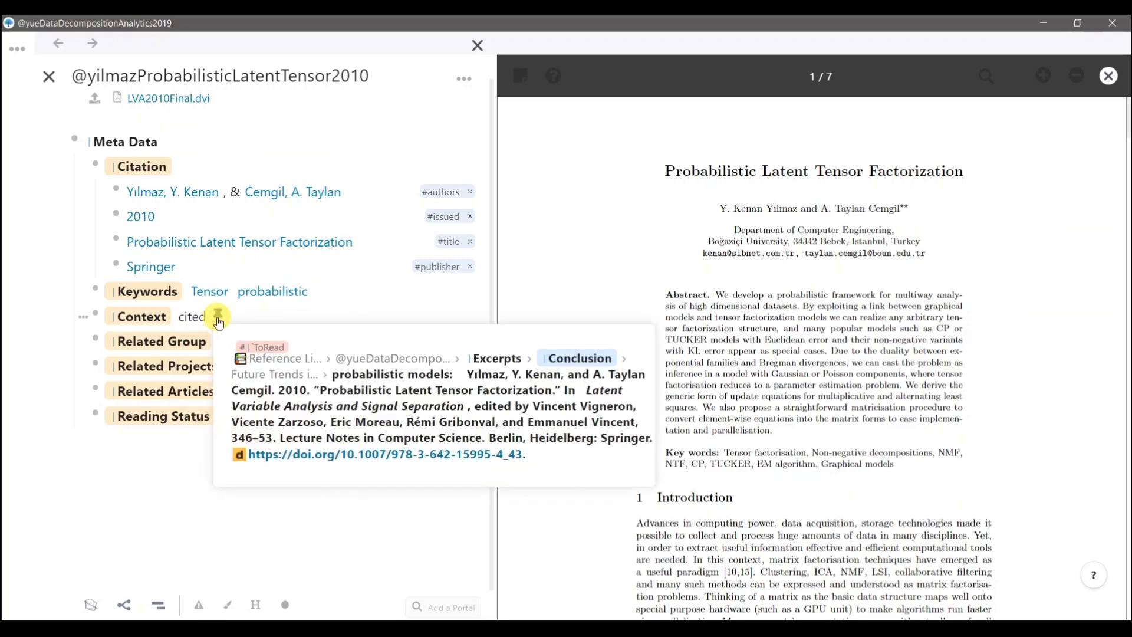
{"action": "type", "text": " here"}
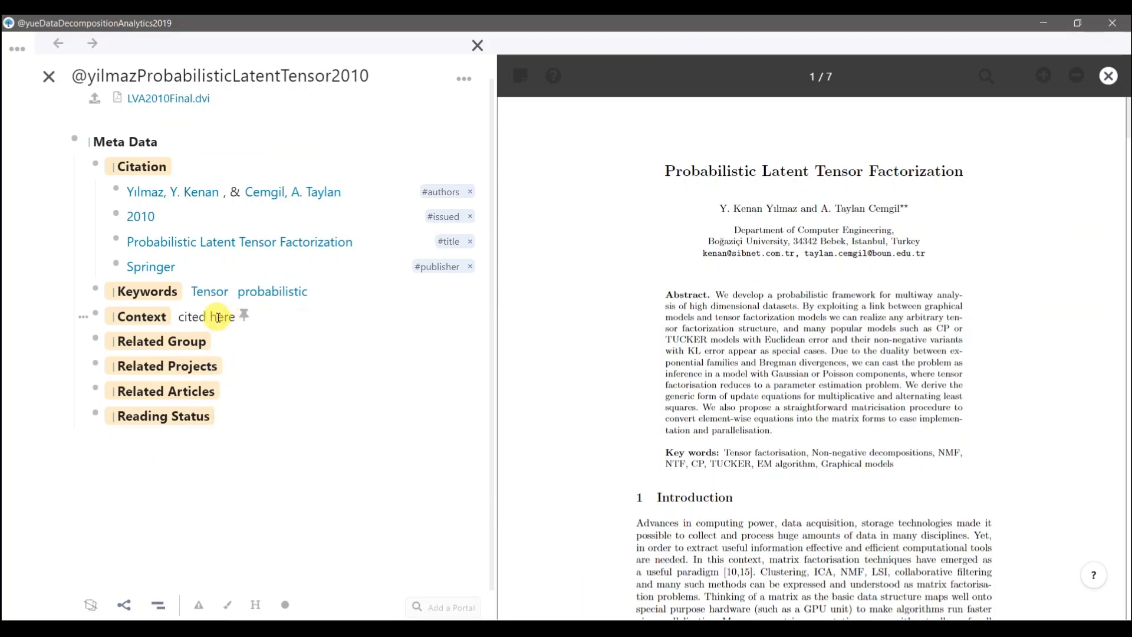
{"action": "mouse_move", "coordinate": [242, 317]}
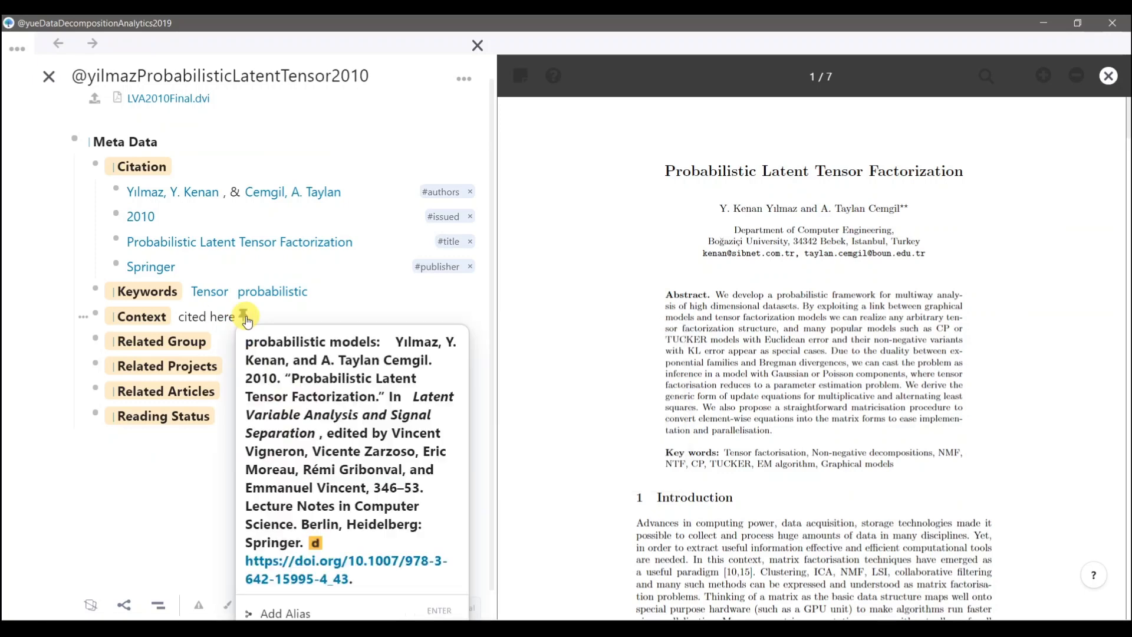
{"action": "left_click", "coordinate": [246, 317]}
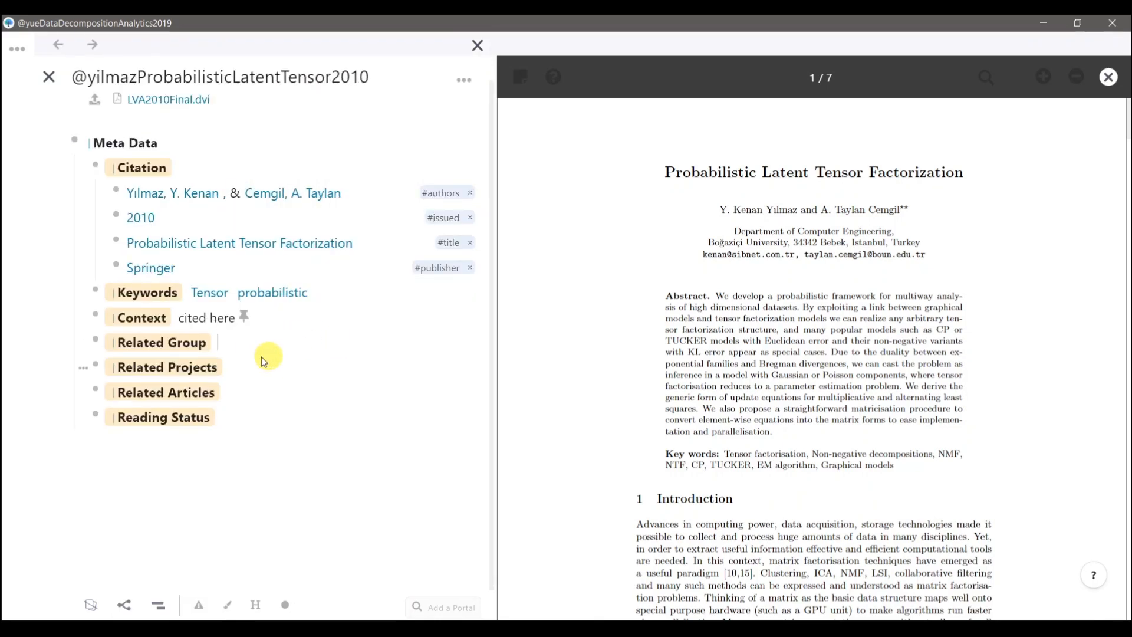
- Fill in Related Projects with a reference to the existing tensor project, searching for "project with"
{"action": "left_click", "coordinate": [313, 371]}
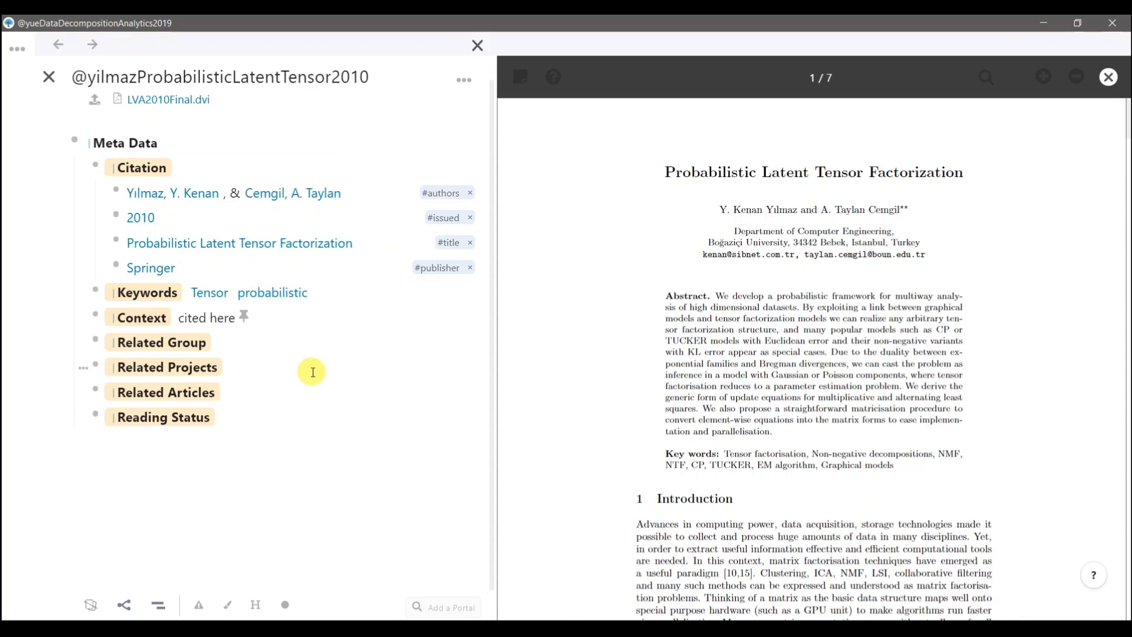
{"action": "type", "text": "[["}
{"action": "type", "text": "project with"}
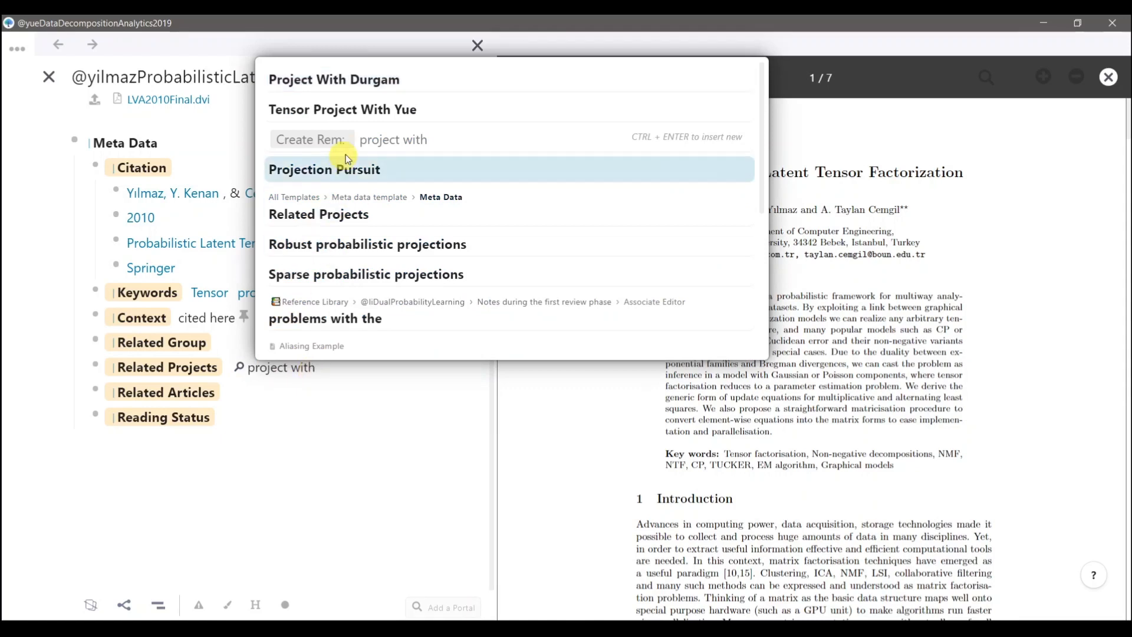
{"action": "left_click", "coordinate": [380, 108]}
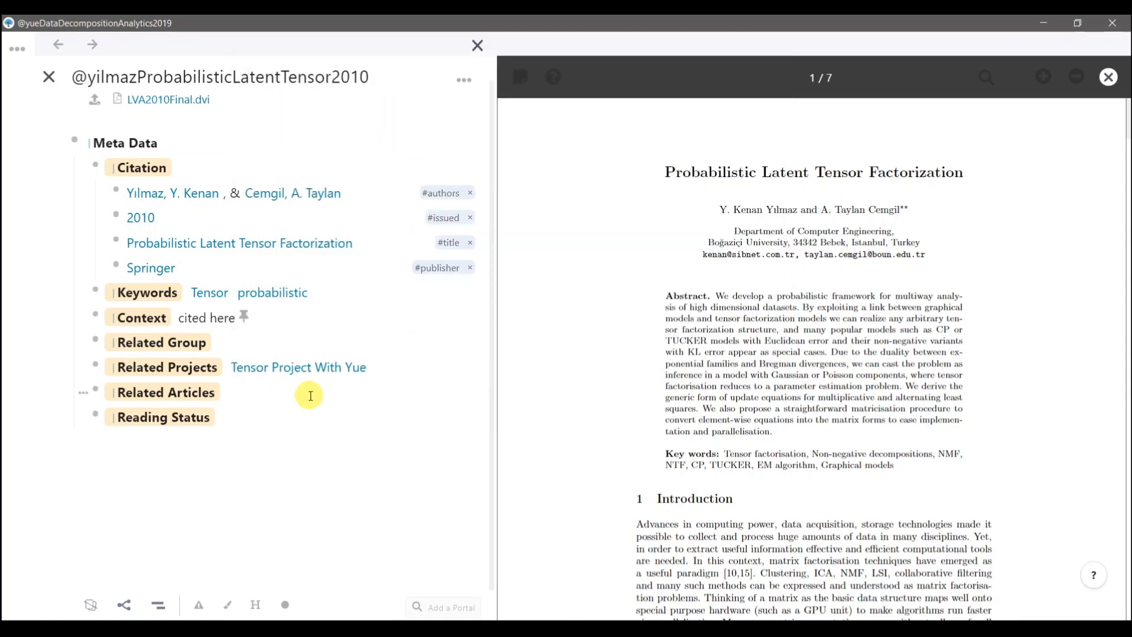
{"action": "left_click", "coordinate": [344, 446]}
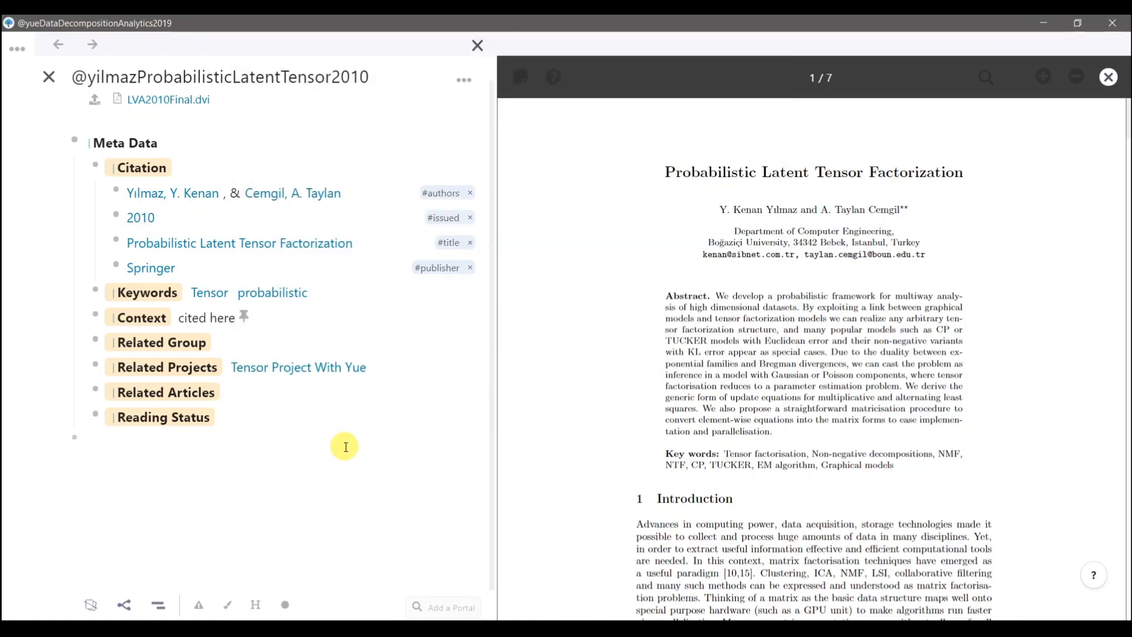
{"action": "type", "text": "@"}
{"action": "key", "text": "BackSpace"}
{"action": "type", "text": "["}
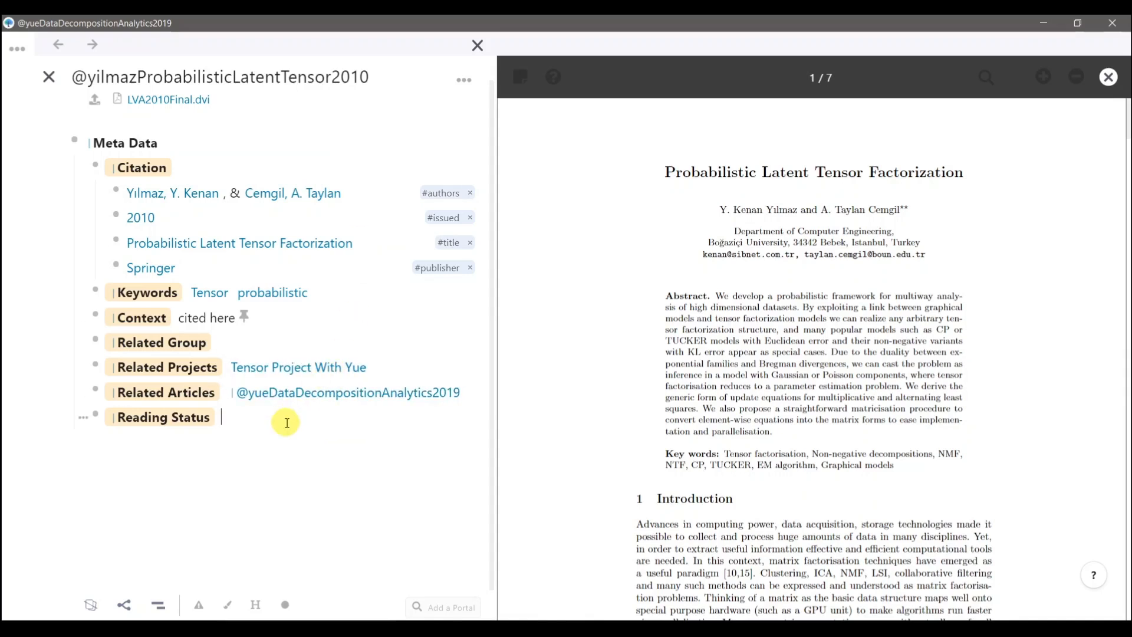
- Tag Reading Status with the existing Done Reading tag, searching for "read"
{"action": "type", "text": "#"}
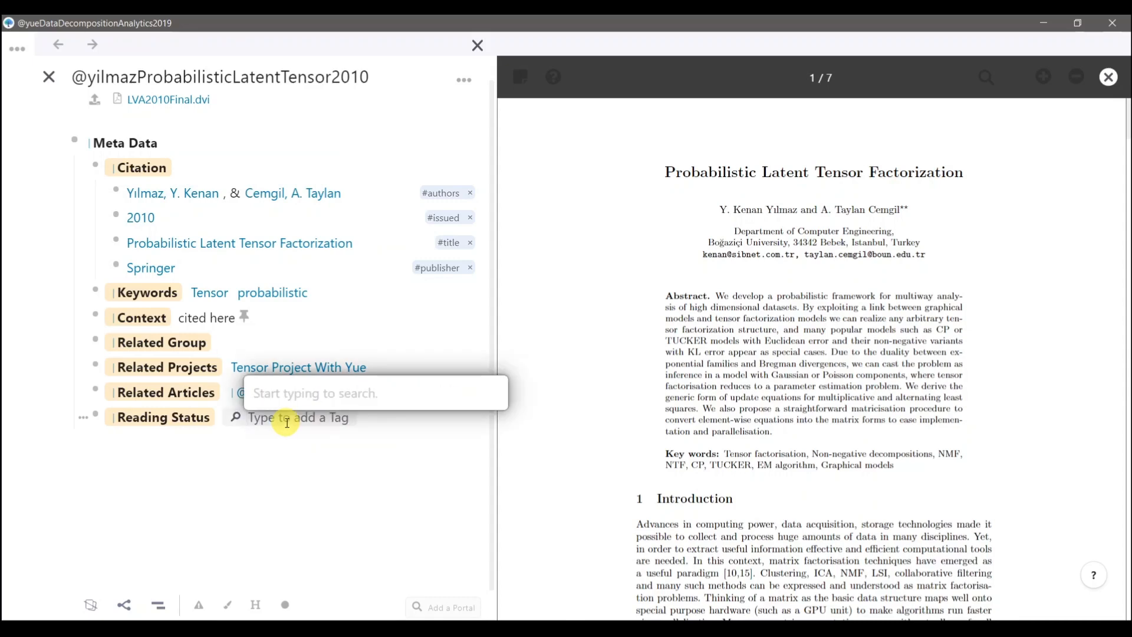
{"action": "type", "text": "read"}
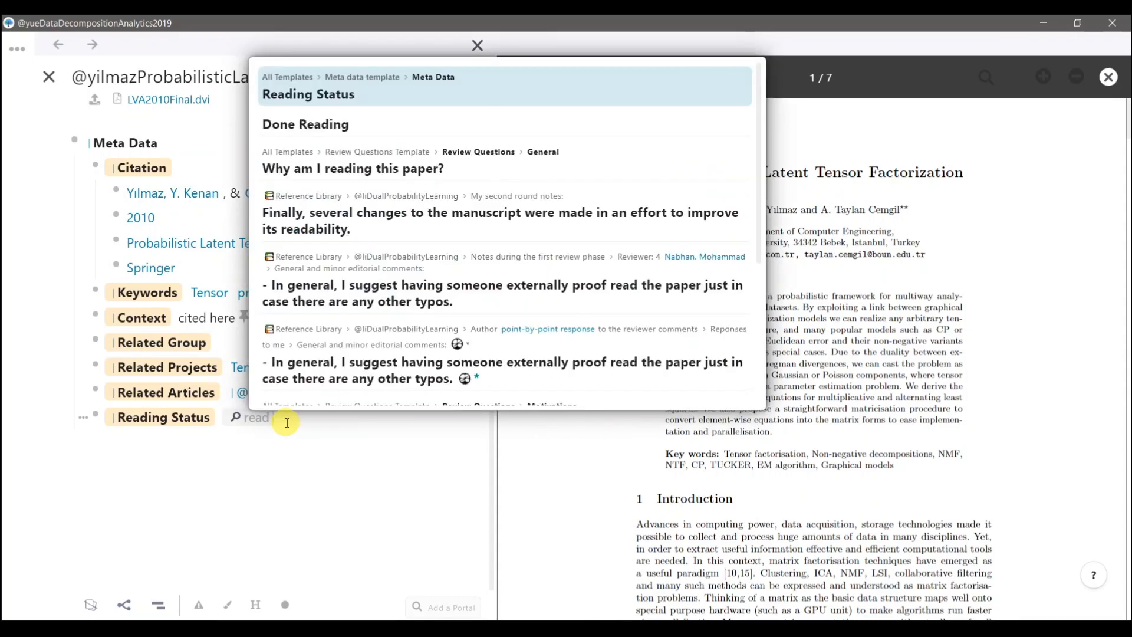
{"action": "left_click", "coordinate": [319, 124]}
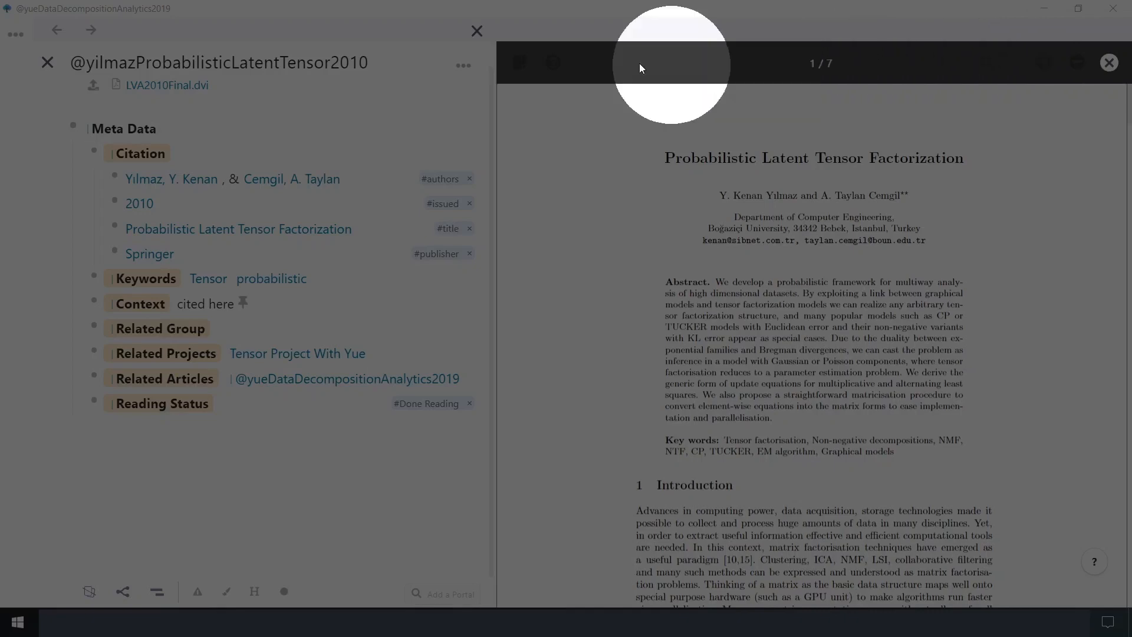
- Highlight the whole abstract paragraph on the PDF's first page and copy the highlight's reference
{"action": "left_click", "coordinate": [528, 63]}
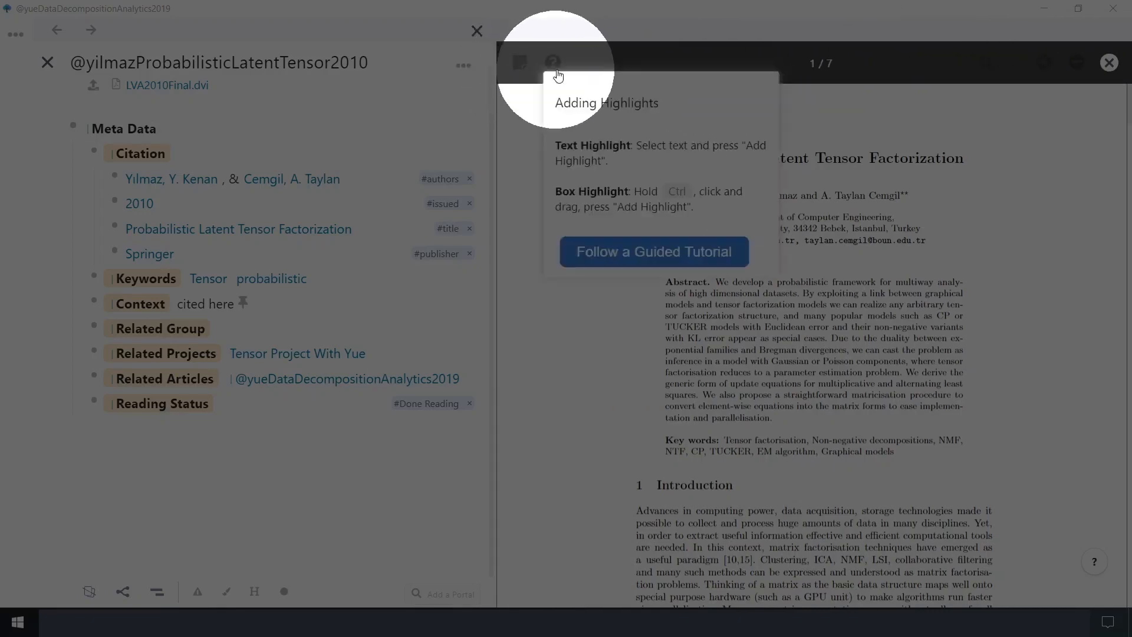
{"action": "left_click", "coordinate": [1042, 69]}
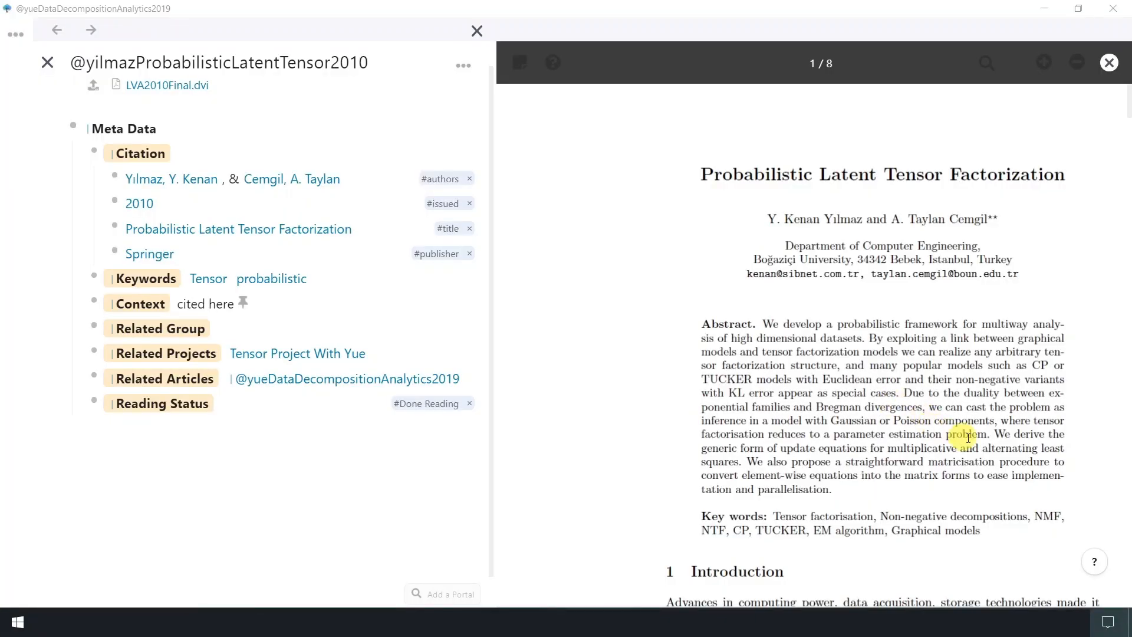
{"action": "scroll", "coordinate": [711, 335], "scroll_direction": "right", "scroll_amount": 1}
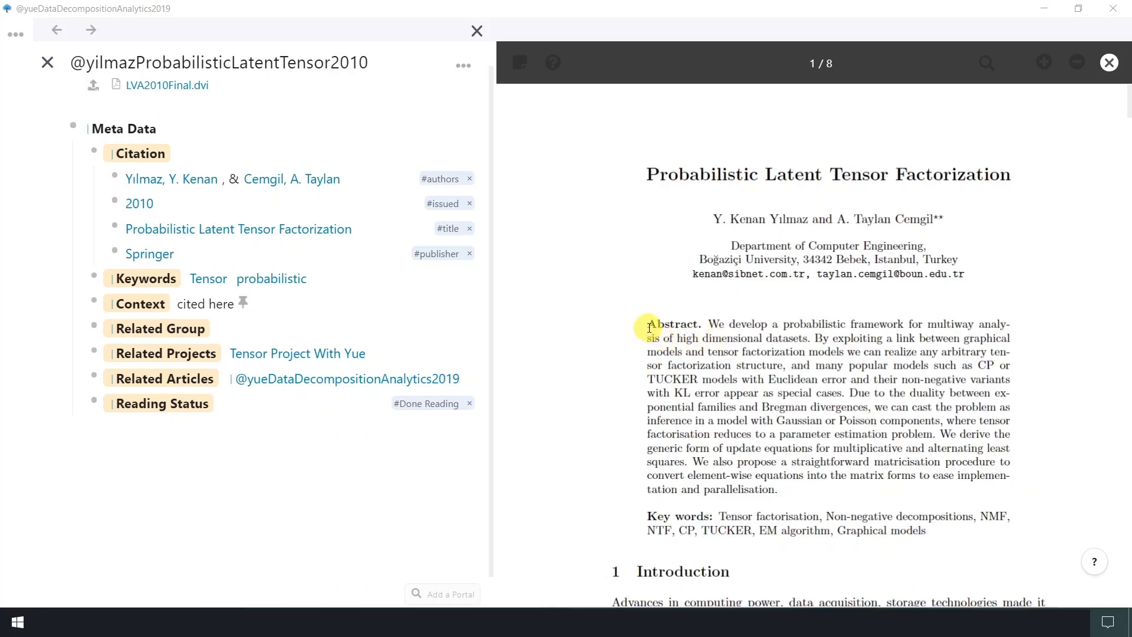
{"action": "left_click_drag", "start_coordinate": [649, 326], "coordinate": [779, 490]}
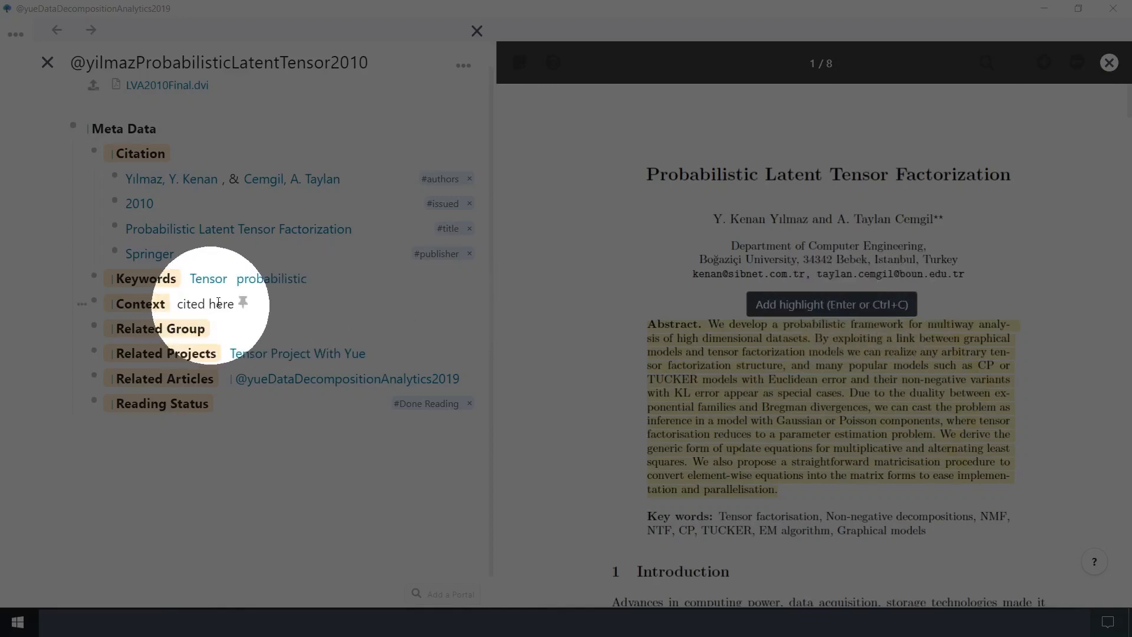
{"action": "mouse_move", "coordinate": [242, 307]}
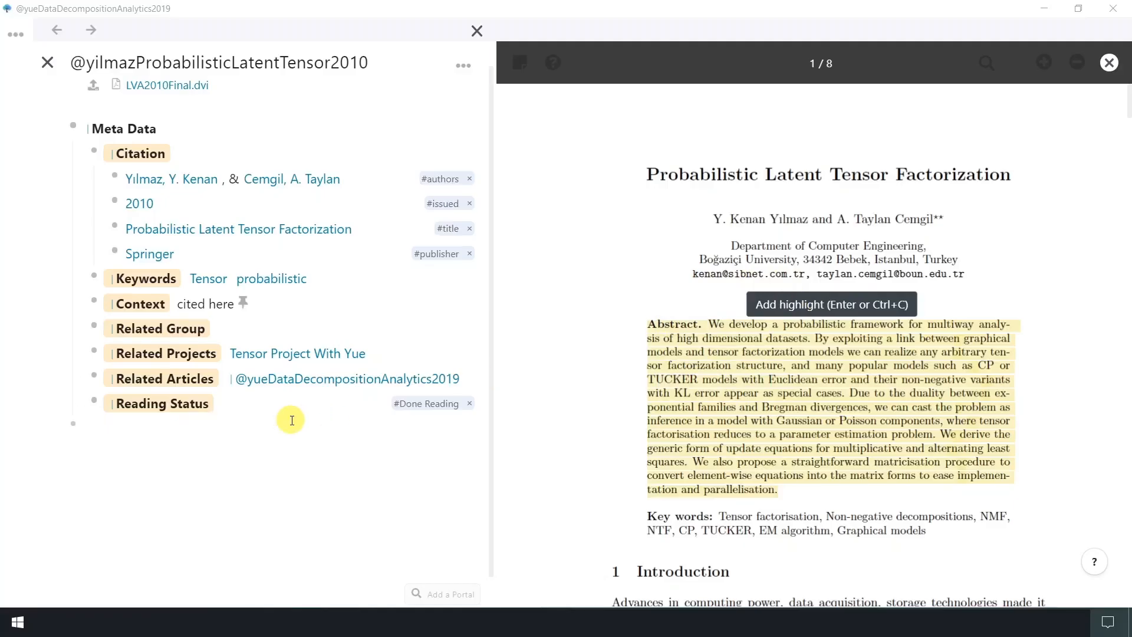
{"action": "key", "text": "ctrl+c"}
- Try pasting the abstract highlight's reference on a new line below the Meta Data block, and undo the paste
{"action": "left_click", "coordinate": [109, 442]}
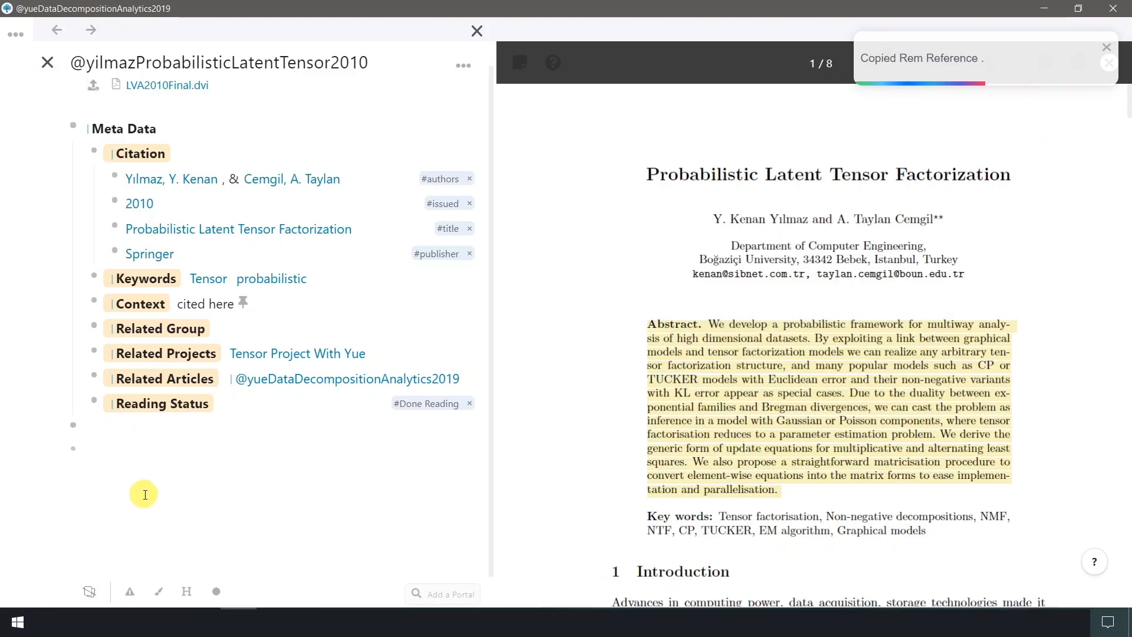
{"action": "key", "text": "ctrl+v"}
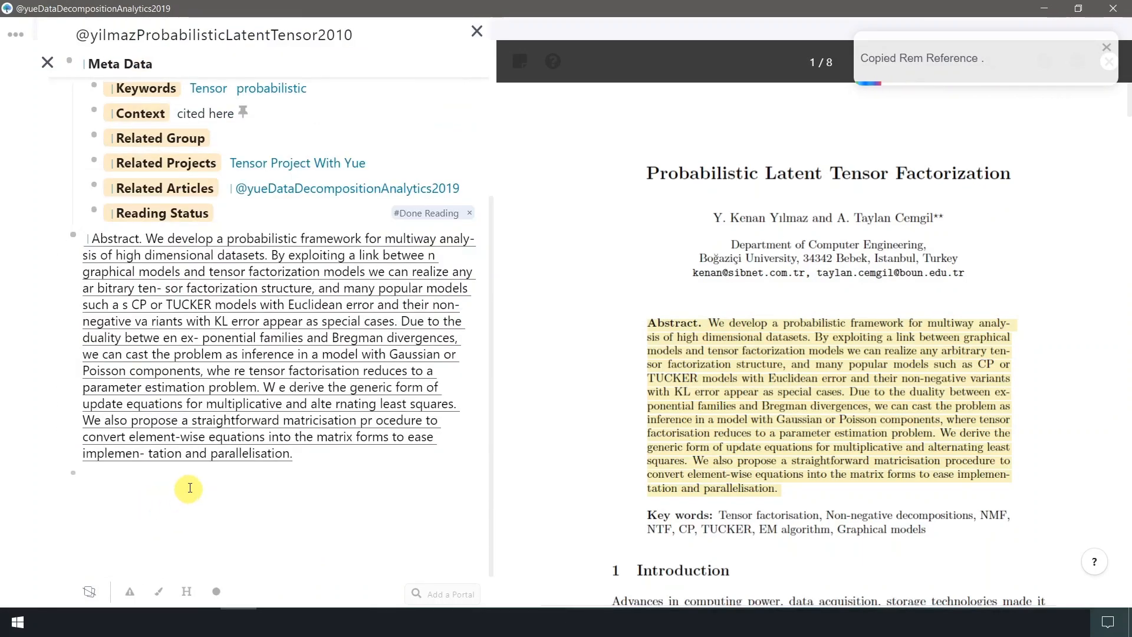
{"action": "mouse_move", "coordinate": [289, 413]}
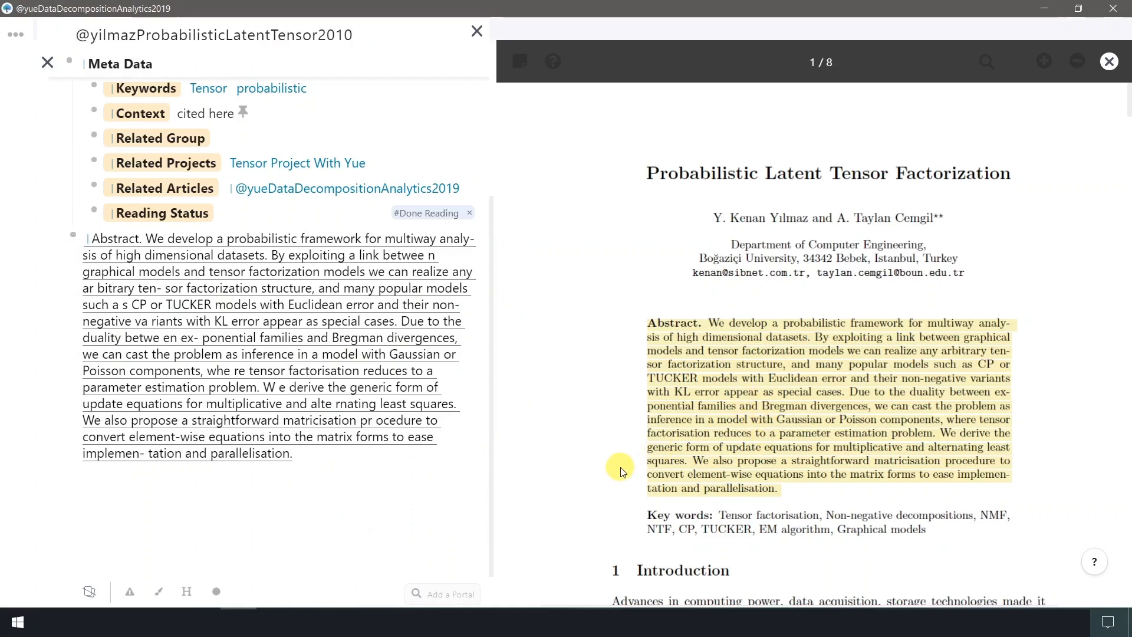
{"action": "key", "text": "ctrl+z"}
- Copy the abstract highlight as a pin, paste it on the line below the Meta Data block, and preview it
{"action": "left_click", "coordinate": [742, 340]}
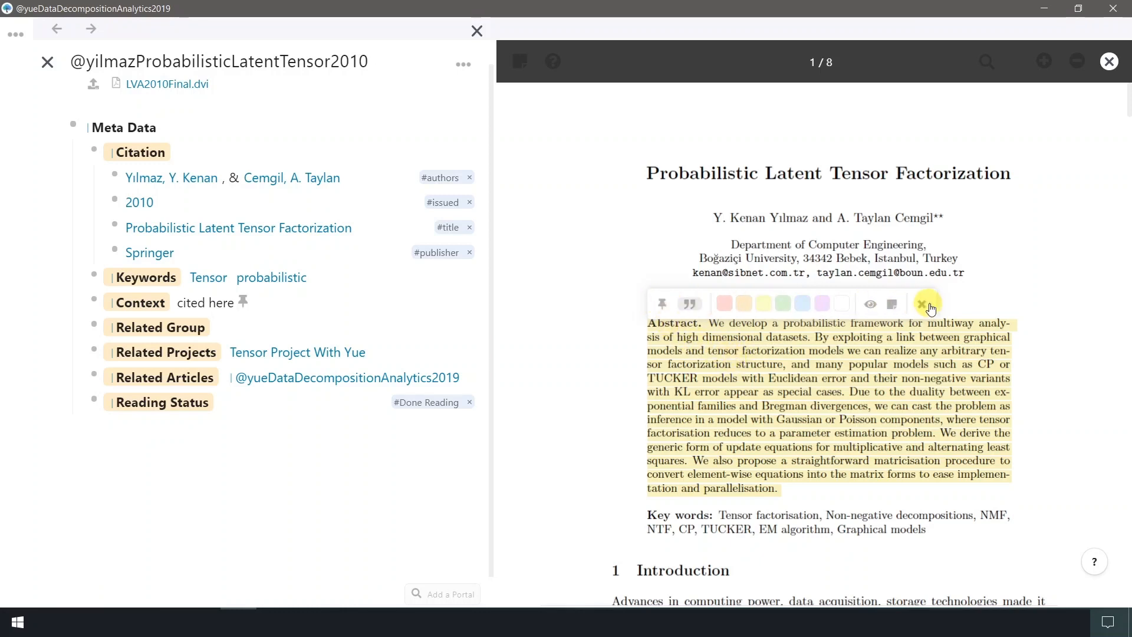
{"action": "left_click", "coordinate": [663, 304]}
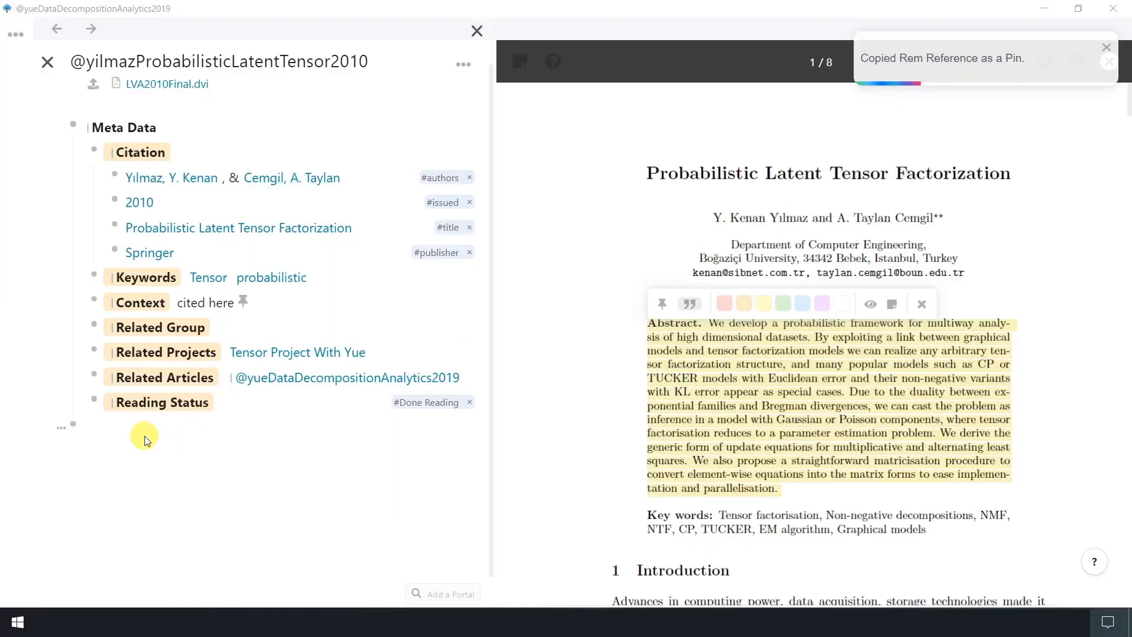
{"action": "left_click", "coordinate": [130, 432]}
{"action": "key", "text": "ctrl+v"}
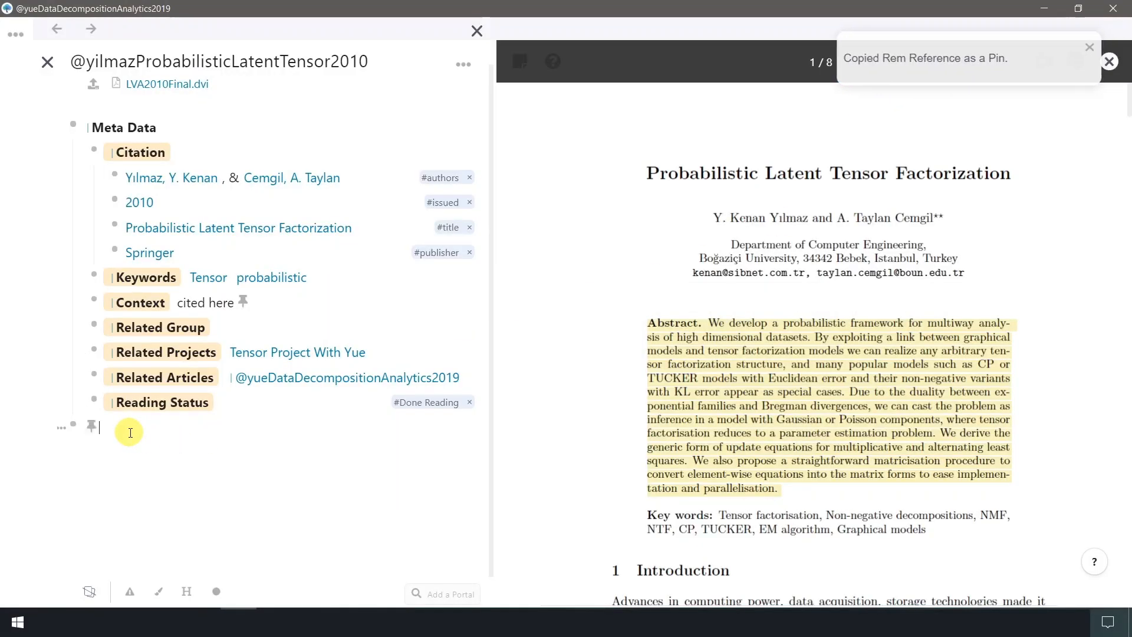
{"action": "mouse_move", "coordinate": [90, 435]}
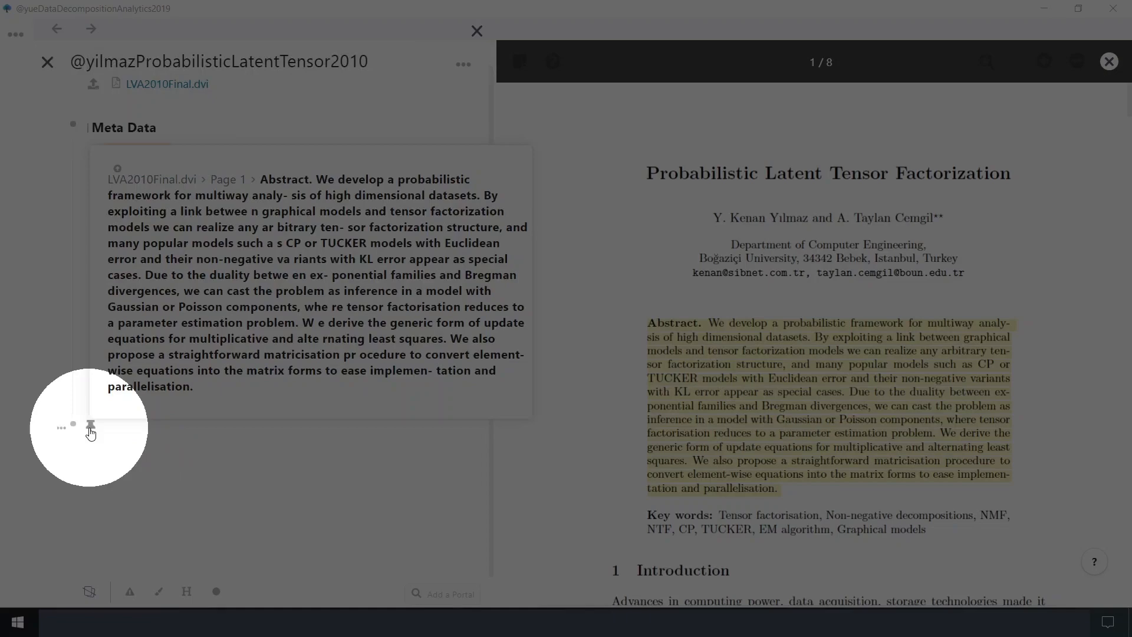
- Delete the abstract highlight from the PDF and clear its leftover reference below the Meta Data block
{"action": "left_click", "coordinate": [790, 369]}
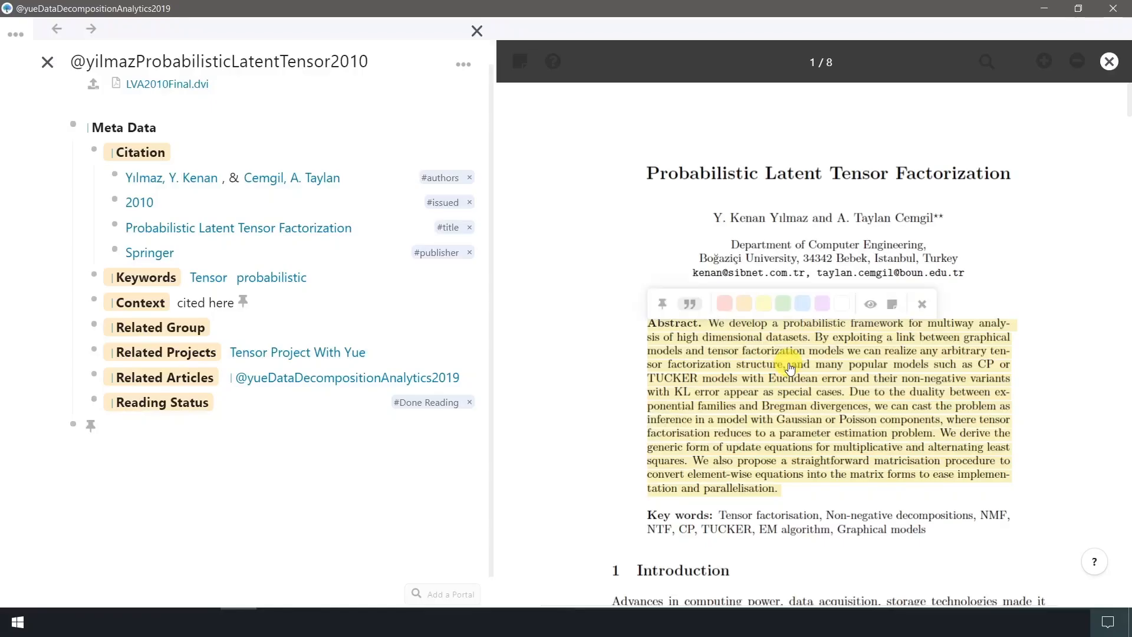
{"action": "left_click", "coordinate": [924, 305]}
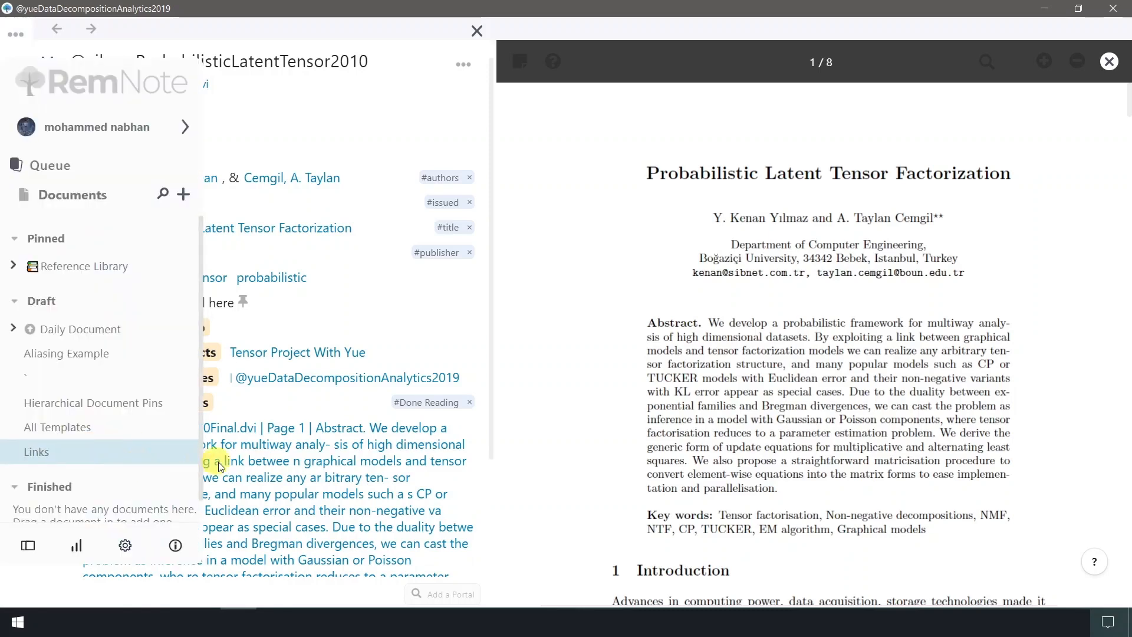
{"action": "scroll", "coordinate": [366, 466], "scroll_direction": "down", "scroll_amount": 3}
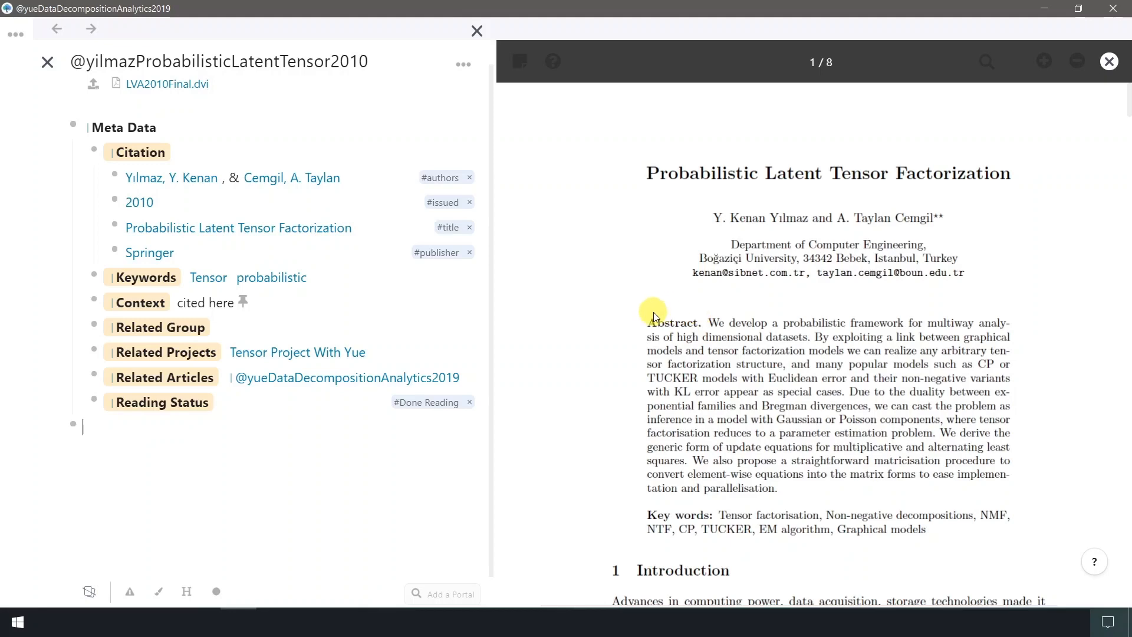
- Highlight the Fig. 1 diagrams with their caption on the PDF's page 3 and paste the highlight's reference below the Meta Data block
{"action": "scroll", "coordinate": [639, 327], "scroll_direction": "down", "scroll_amount": 10}
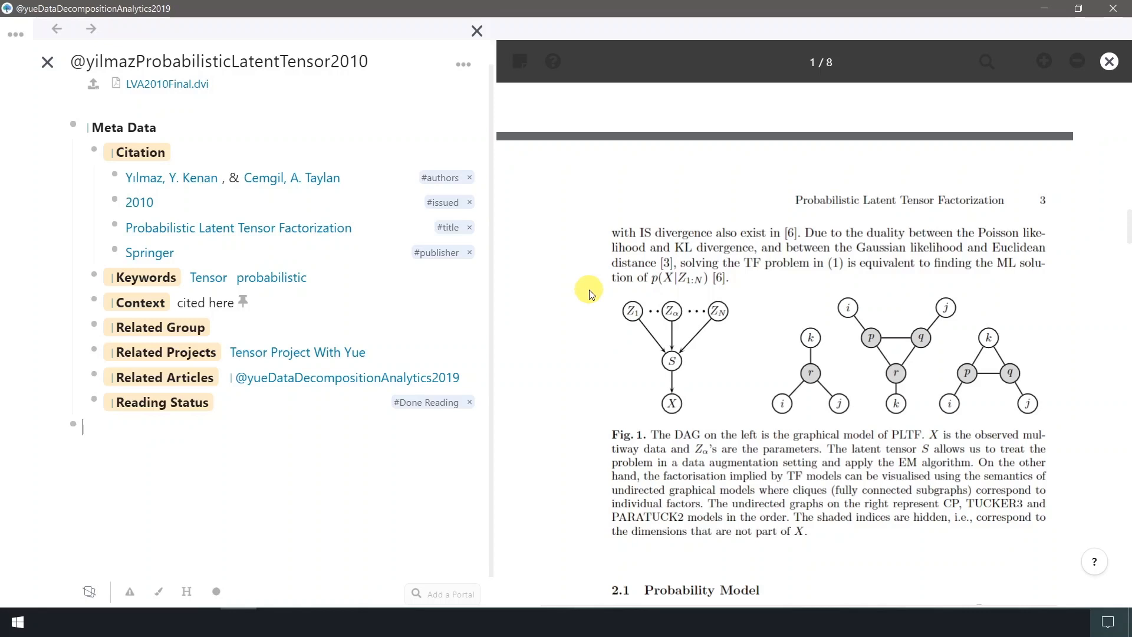
{"action": "left_click_drag", "start_coordinate": [588, 289], "coordinate": [1070, 551]}
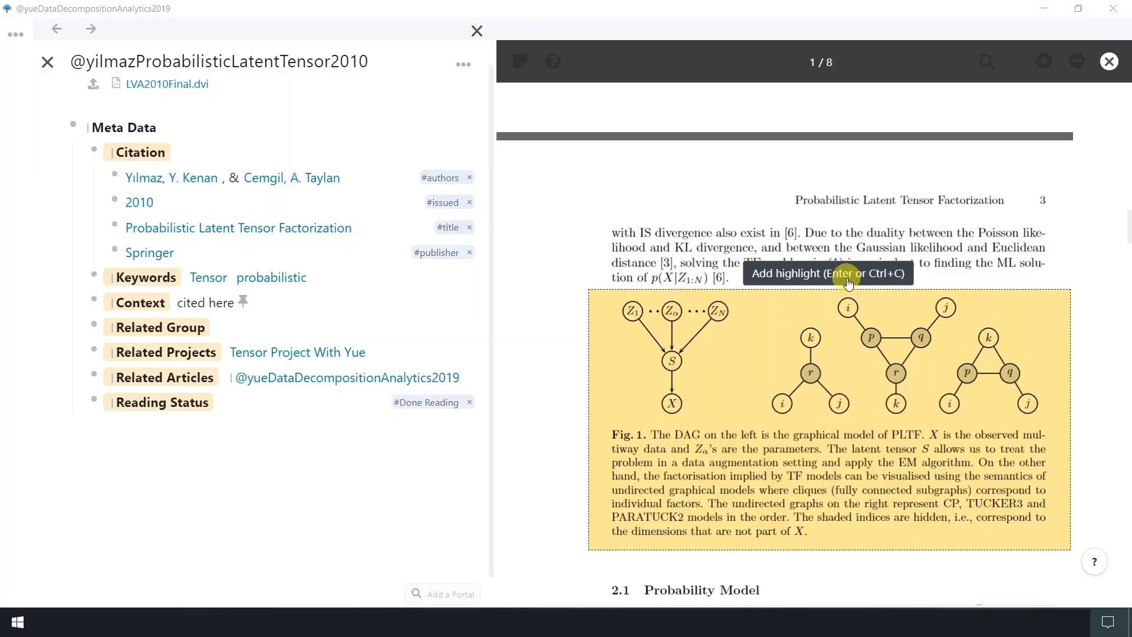
{"action": "key", "text": "ctrl+c"}
{"action": "left_click", "coordinate": [133, 446]}
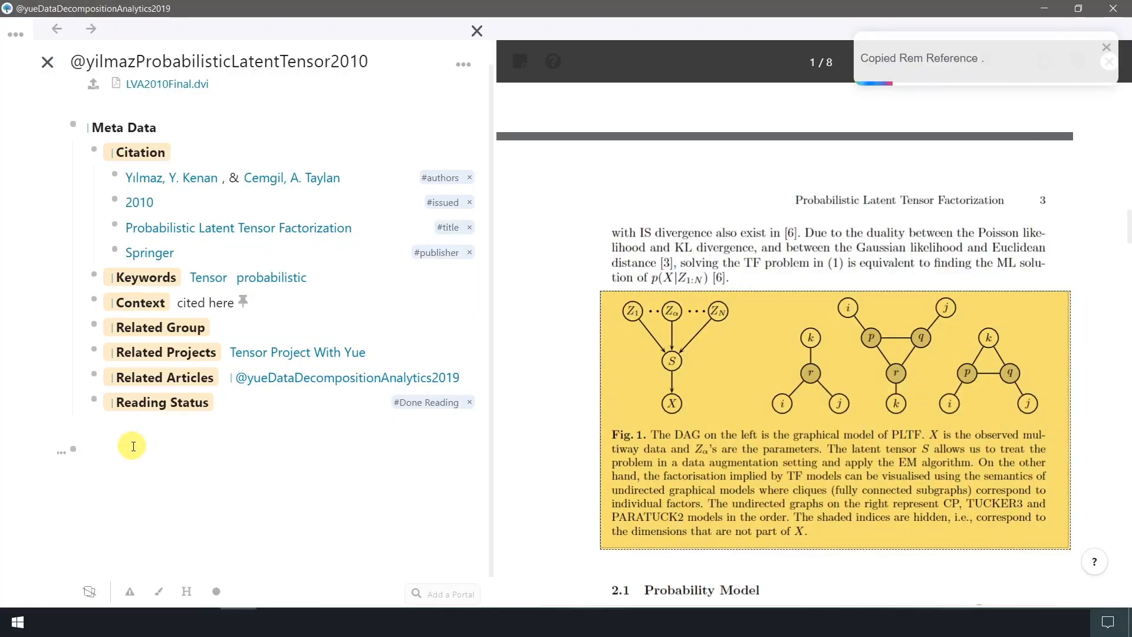
{"action": "key", "text": "ctrl+v"}
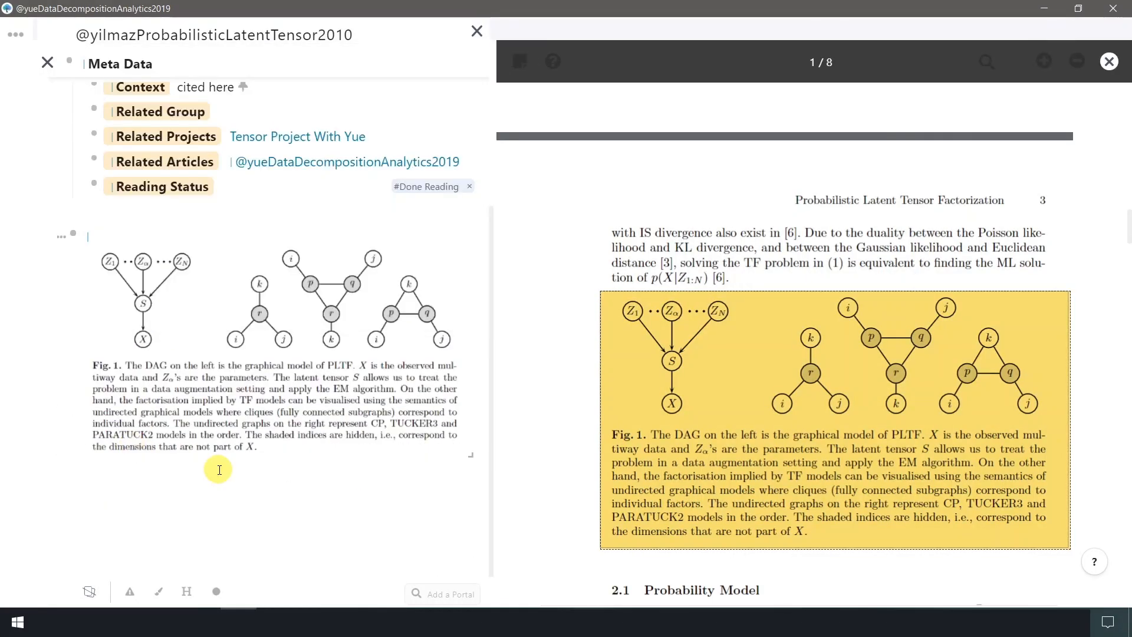
- Copy the Fig. 1 highlight as a pin, paste it on the line below the Meta Data block, and preview it
{"action": "left_click", "coordinate": [863, 405]}
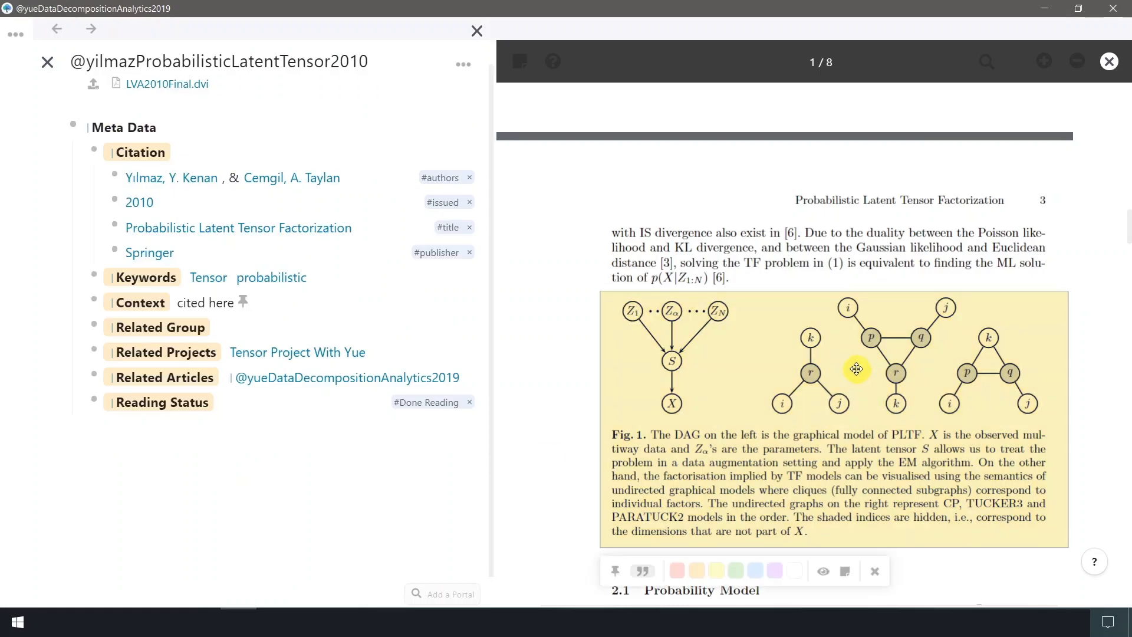
{"action": "left_click", "coordinate": [614, 572]}
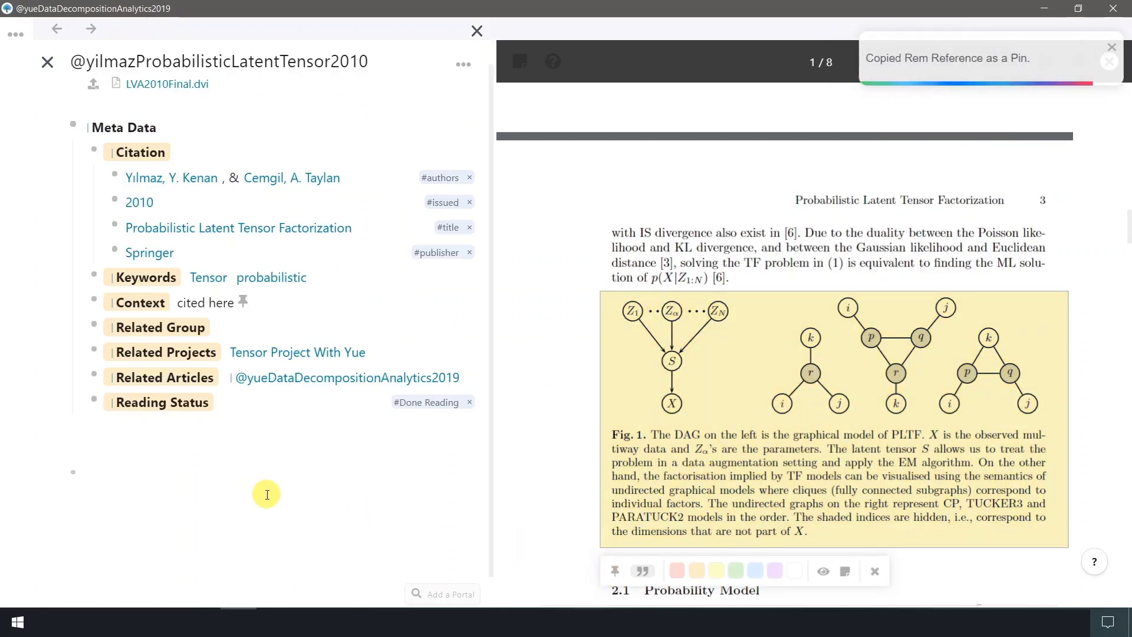
{"action": "left_click", "coordinate": [137, 443]}
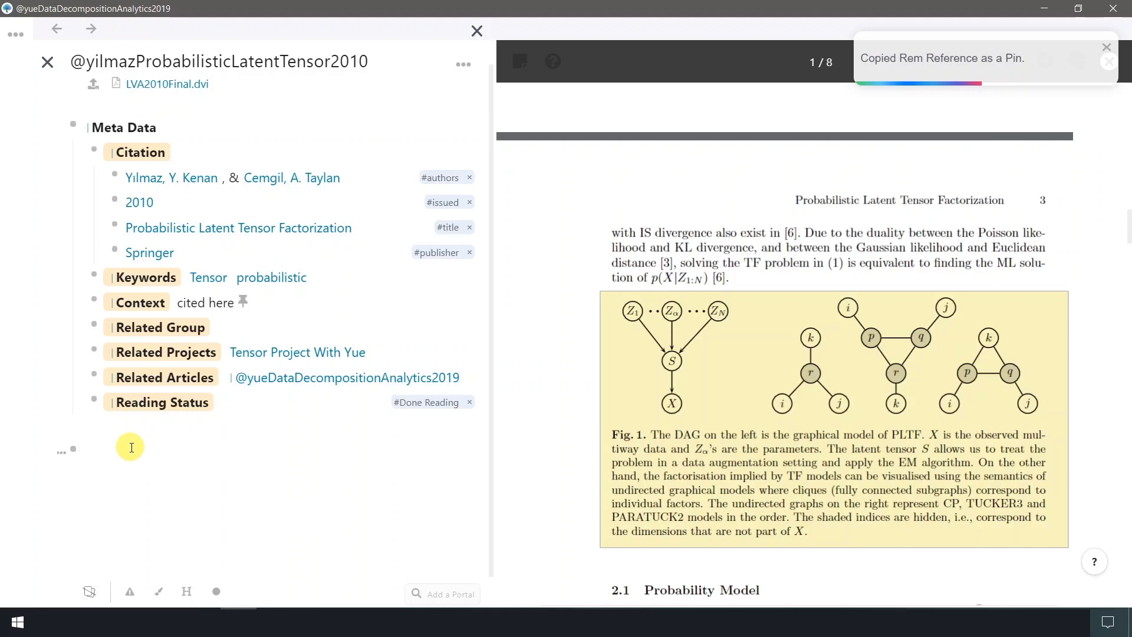
{"action": "key", "text": "ctrl+v"}
{"action": "mouse_move", "coordinate": [90, 452]}
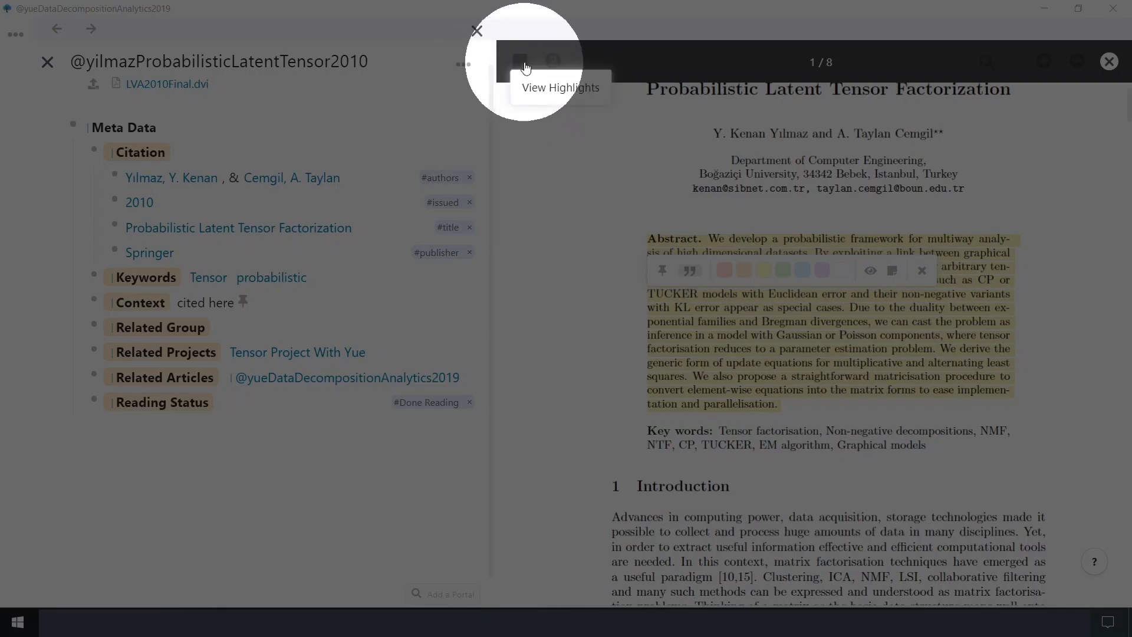
- Open the PDF's highlights list and examine the extracted abstract text on Page 1 and the figure on Page 3
{"action": "left_click", "coordinate": [526, 69]}
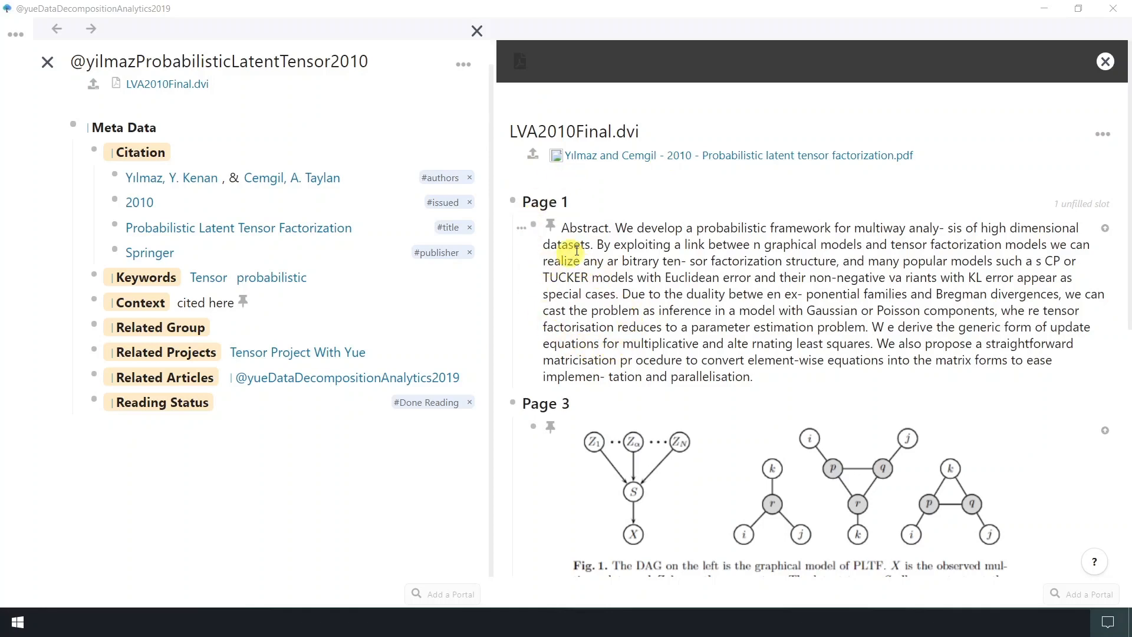
{"action": "mouse_move", "coordinate": [588, 228]}
{"action": "left_mouse_down"}
{"action": "mouse_move", "coordinate": [652, 263]}
{"action": "mouse_move", "coordinate": [673, 311]}
{"action": "left_mouse_up"}
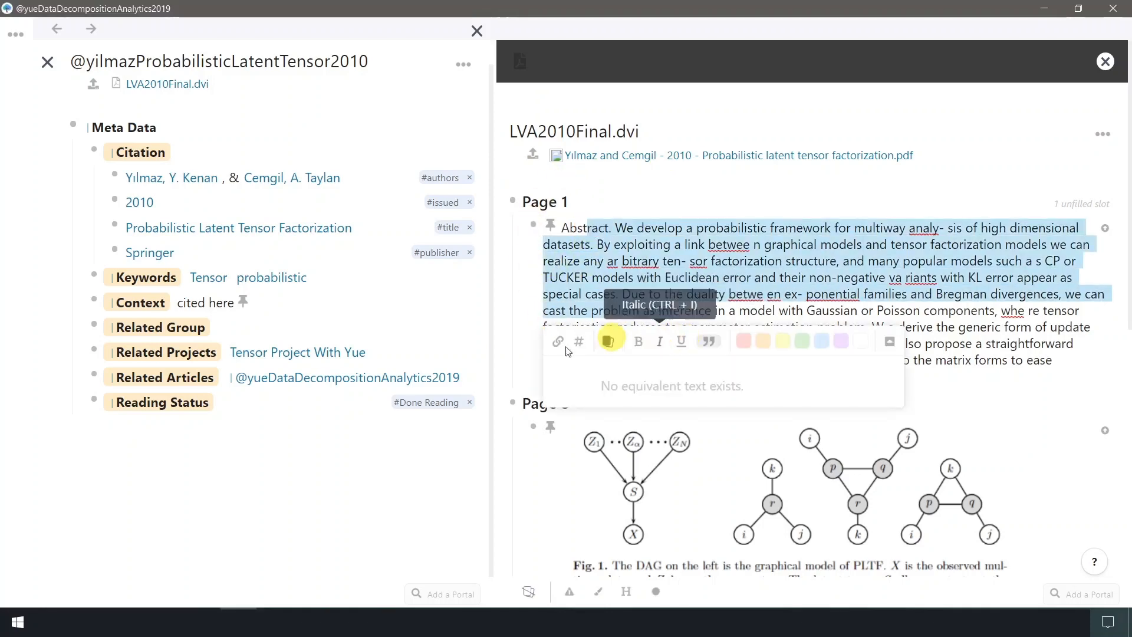
{"action": "left_click", "coordinate": [572, 276]}
{"action": "scroll", "coordinate": [625, 371], "scroll_direction": "down", "scroll_amount": 3}
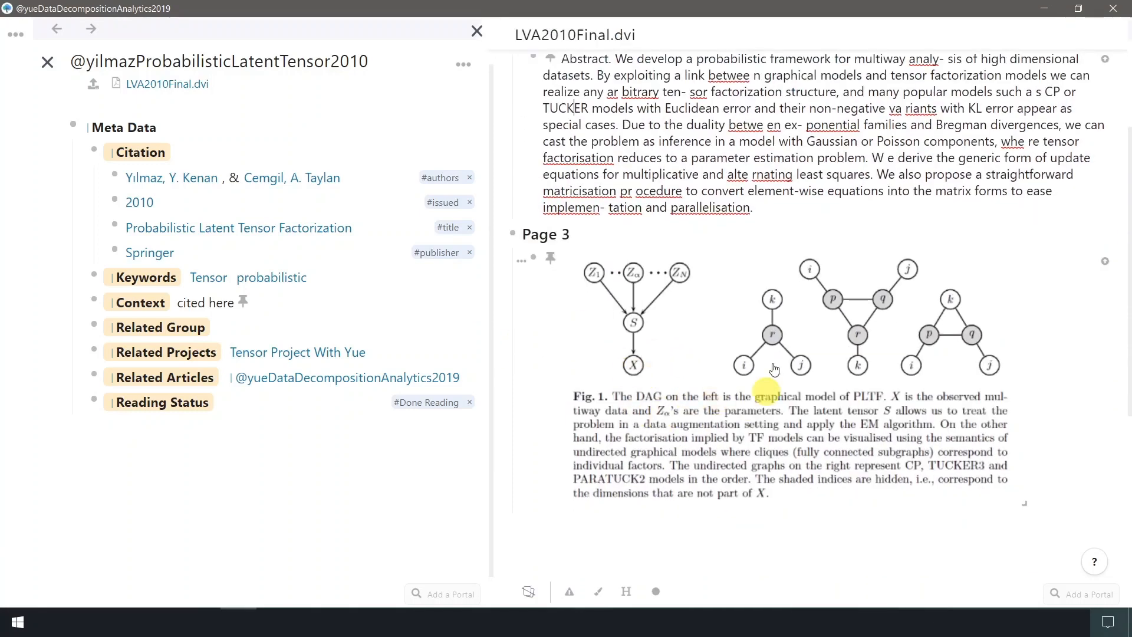
{"action": "scroll", "coordinate": [661, 353], "scroll_direction": "up", "scroll_amount": 3}
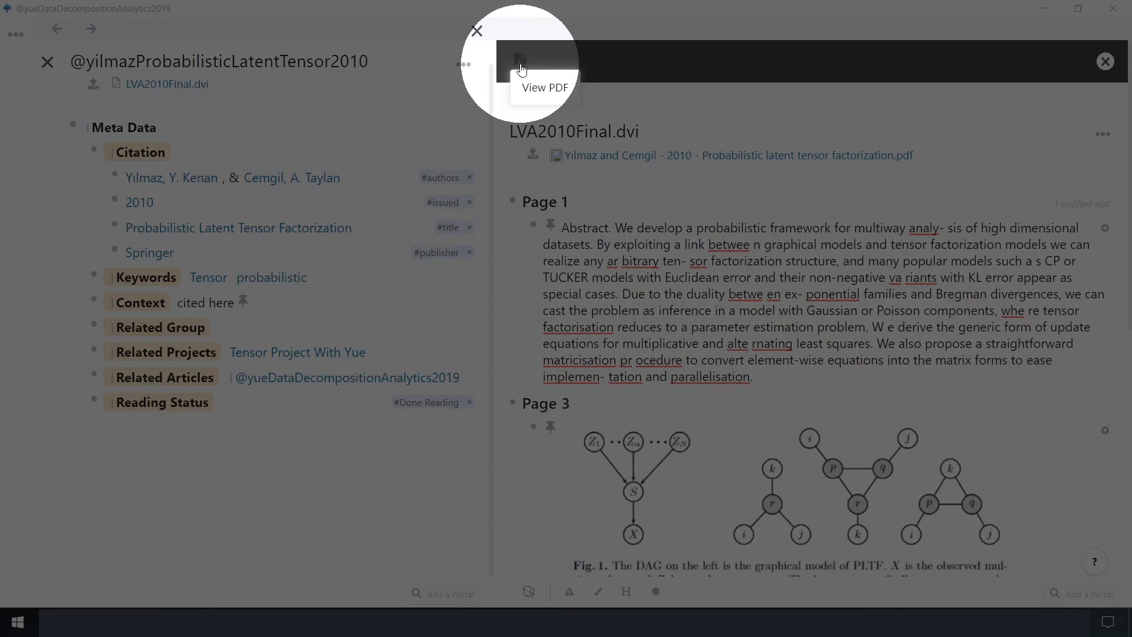
- Return to the PDF at Fig. 1 on page 3, and use the pin below the Meta Data block to jump to the abstract highlight
{"action": "left_click", "coordinate": [521, 70]}
{"action": "scroll", "coordinate": [760, 421], "scroll_direction": "down", "scroll_amount": 10}
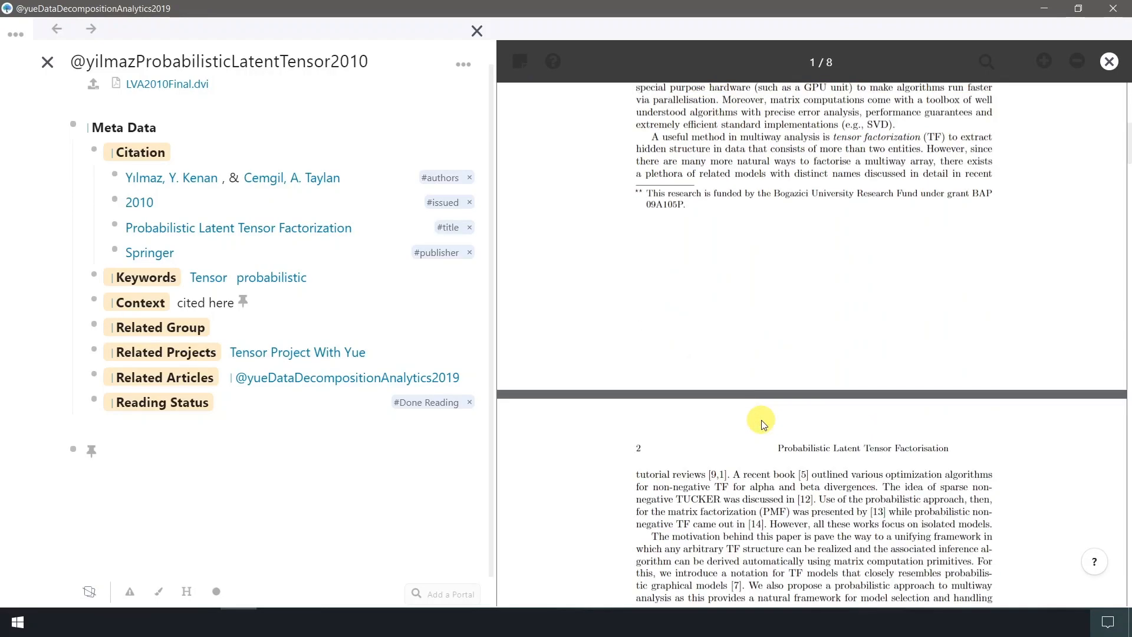
{"action": "scroll", "coordinate": [762, 421], "scroll_direction": "down", "scroll_amount": 8}
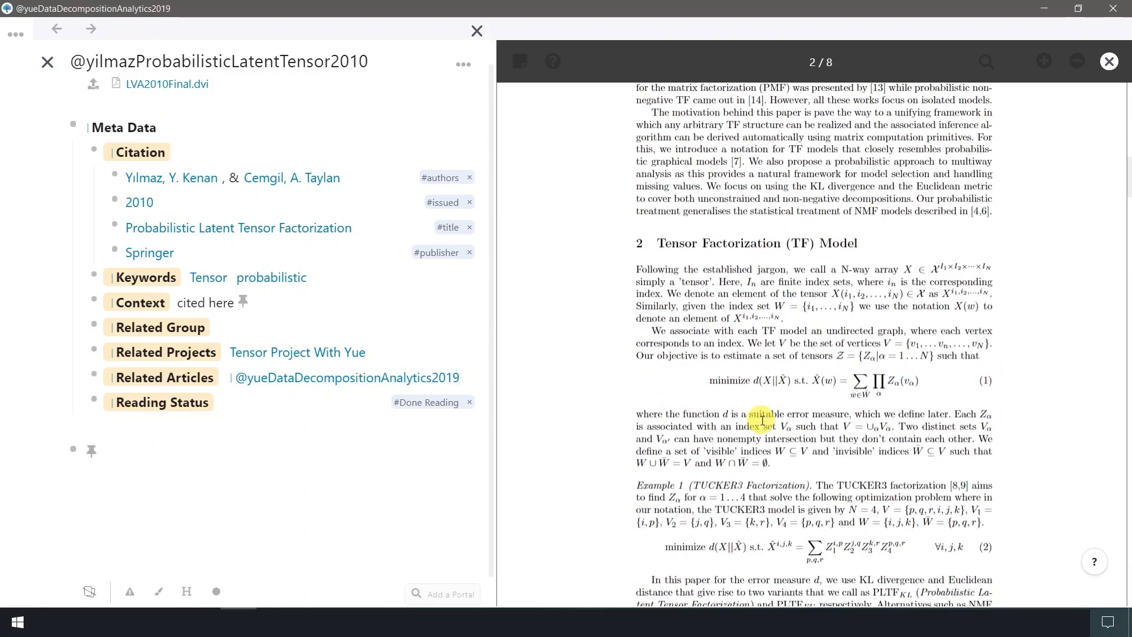
{"action": "scroll", "coordinate": [762, 421], "scroll_direction": "down", "scroll_amount": 10}
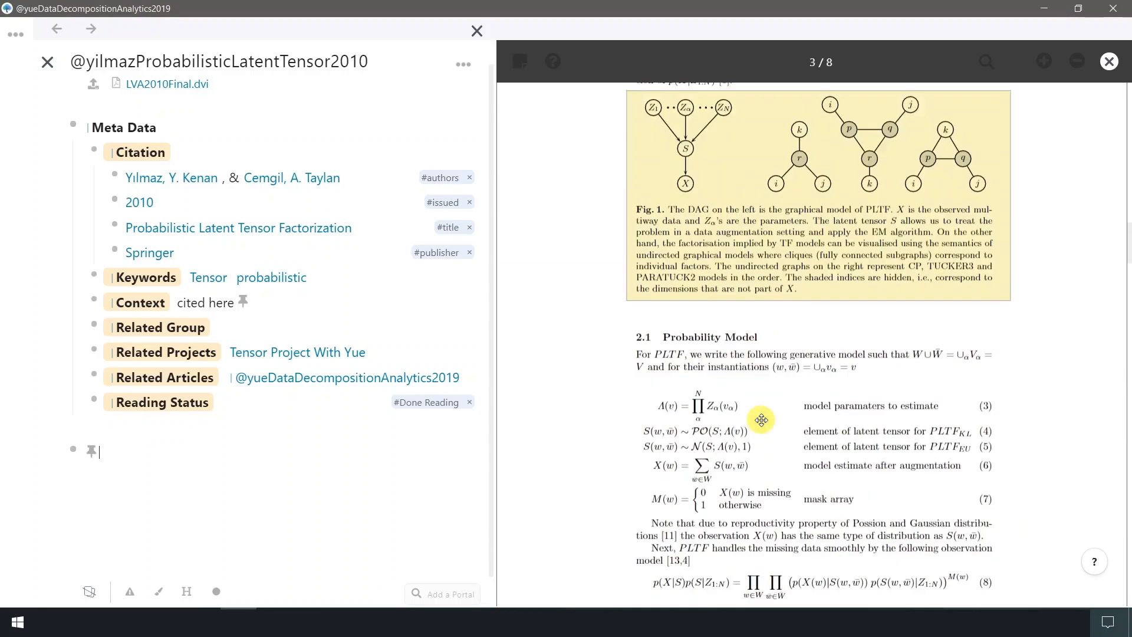
{"action": "scroll", "coordinate": [761, 419], "scroll_direction": "up", "scroll_amount": 1}
{"action": "mouse_move", "coordinate": [91, 454]}
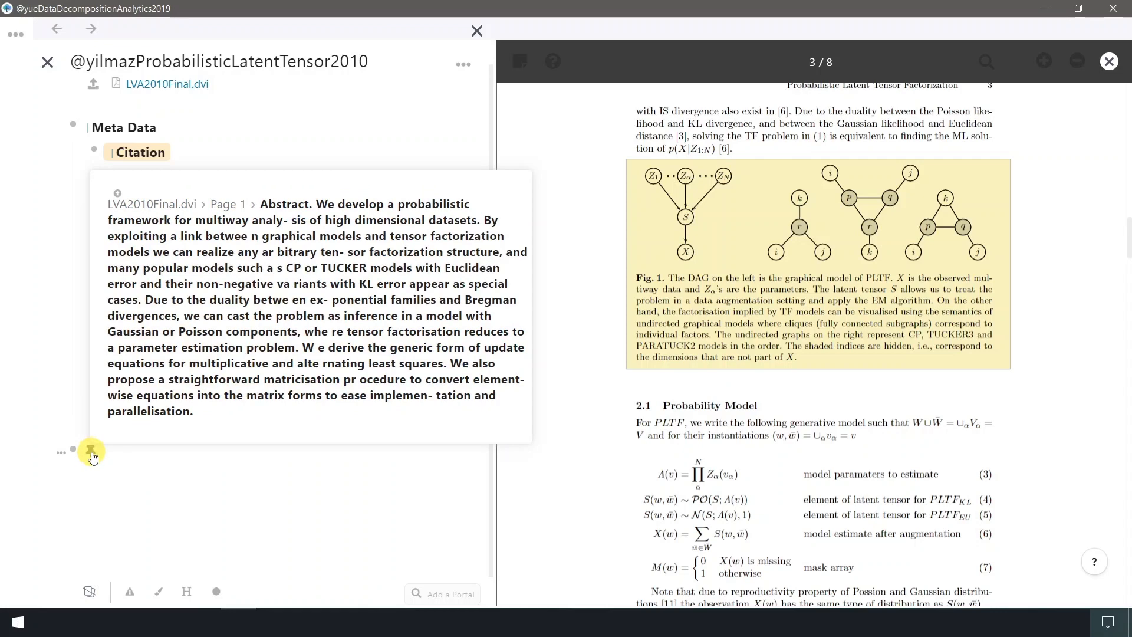
{"action": "left_click", "coordinate": [91, 454]}
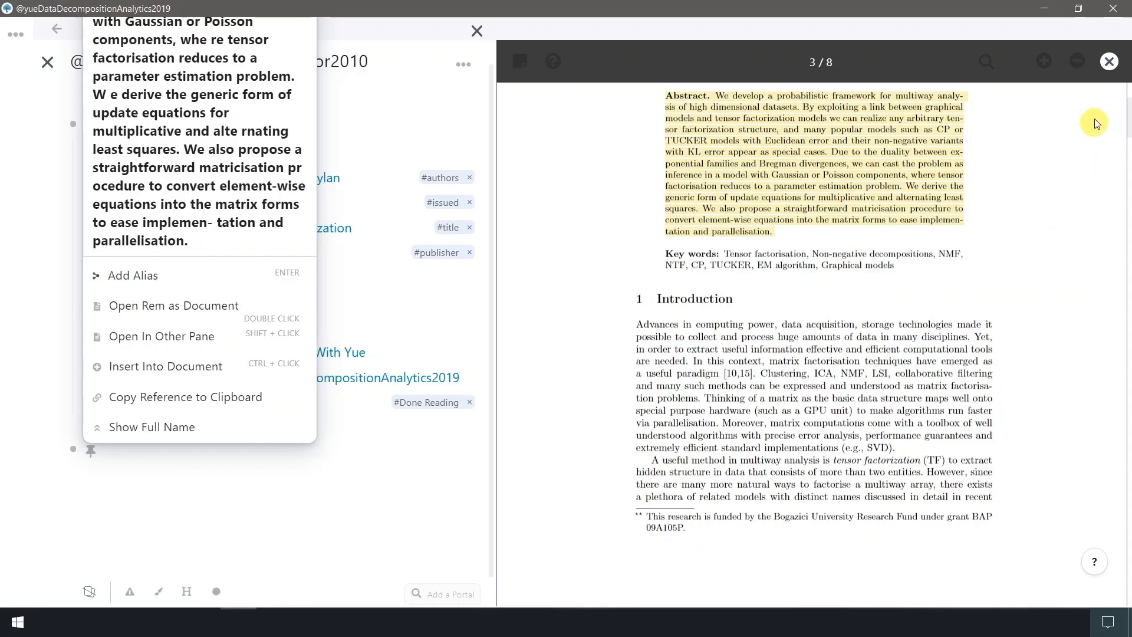
- Close the PDF pane and reopen the PDF at the abstract highlight through the pin below the Meta Data block
{"action": "left_click", "coordinate": [1110, 63]}
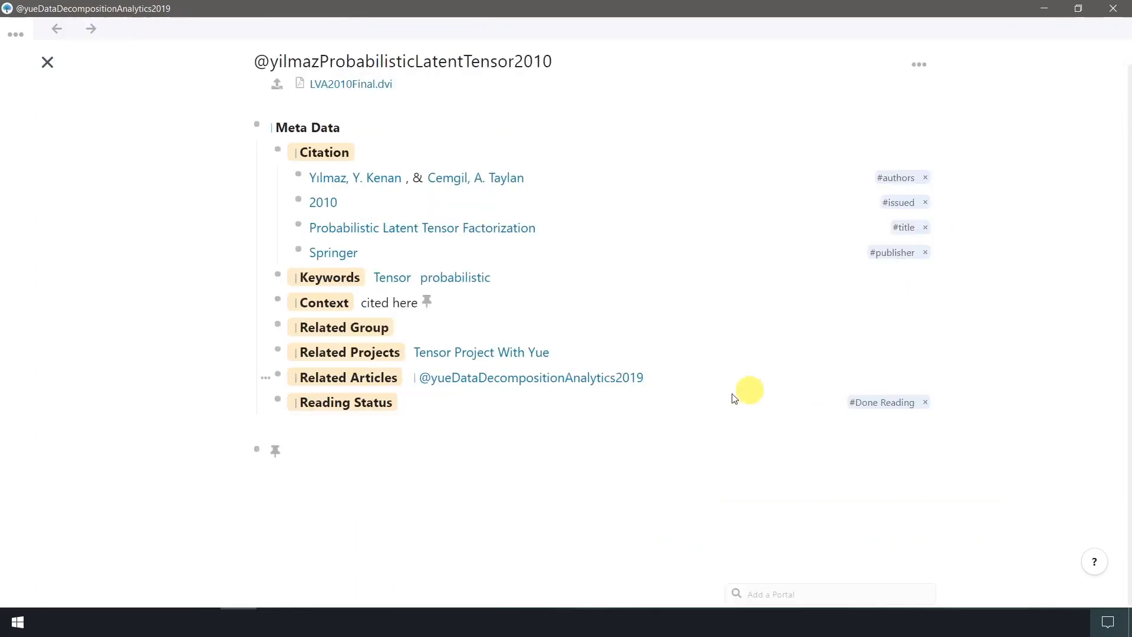
{"action": "left_click", "coordinate": [356, 489]}
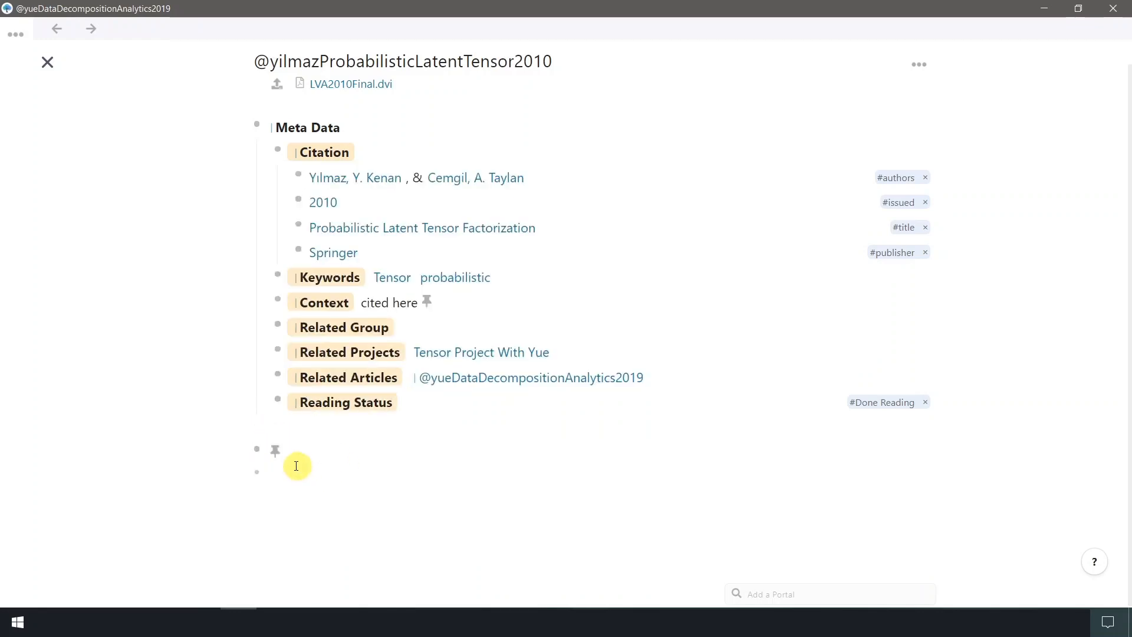
{"action": "mouse_move", "coordinate": [279, 460]}
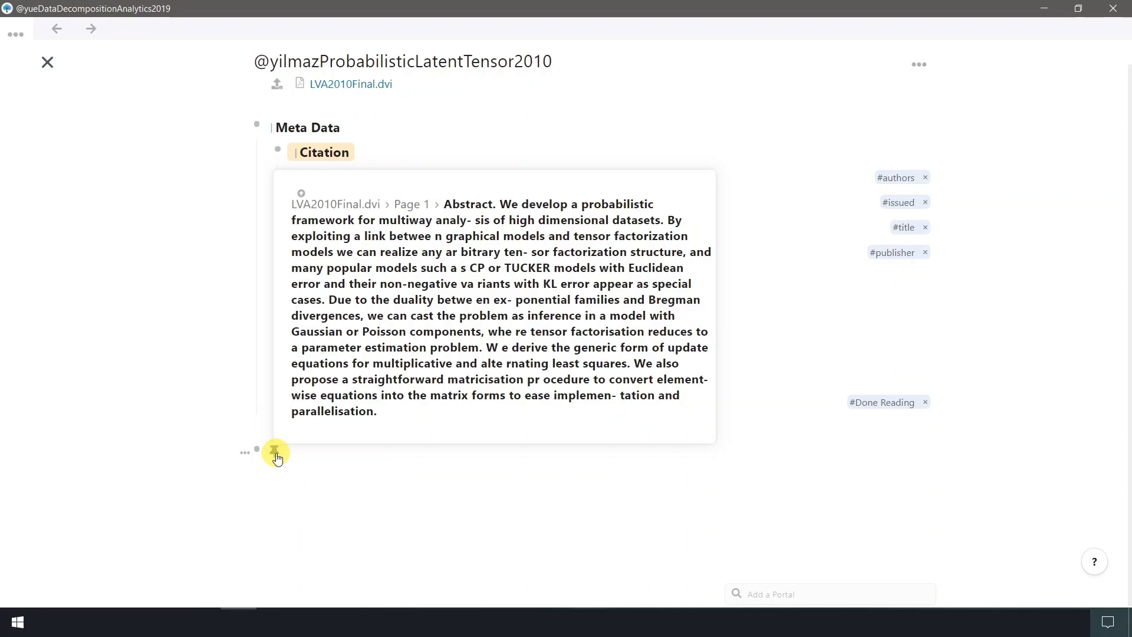
{"action": "left_click", "coordinate": [277, 456]}
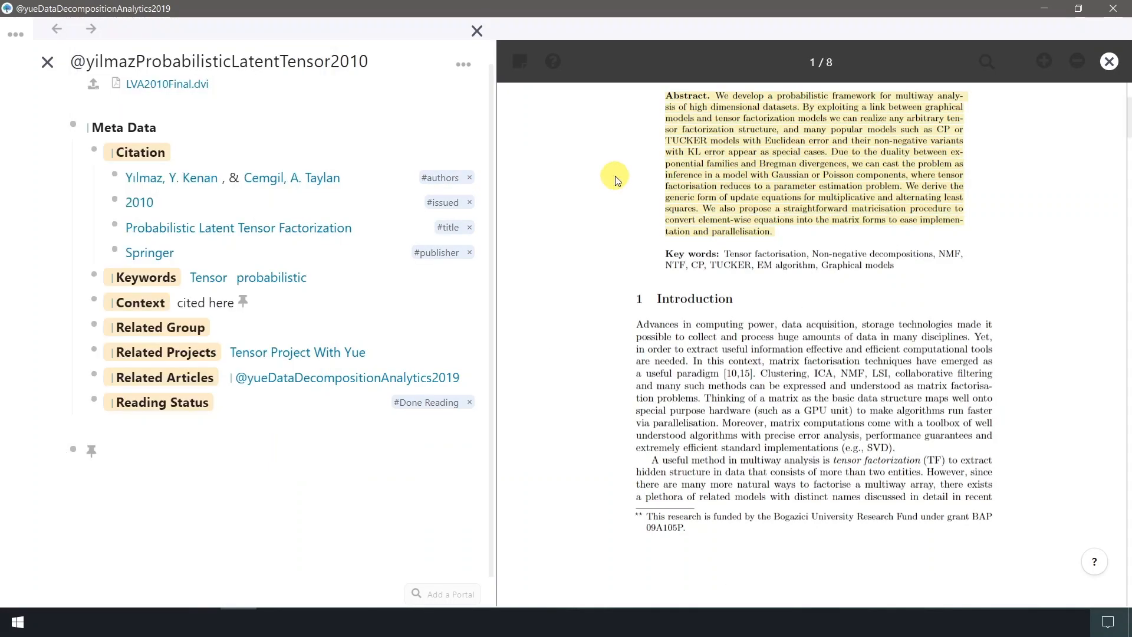
{"action": "scroll", "coordinate": [615, 180], "scroll_direction": "up", "scroll_amount": 3}
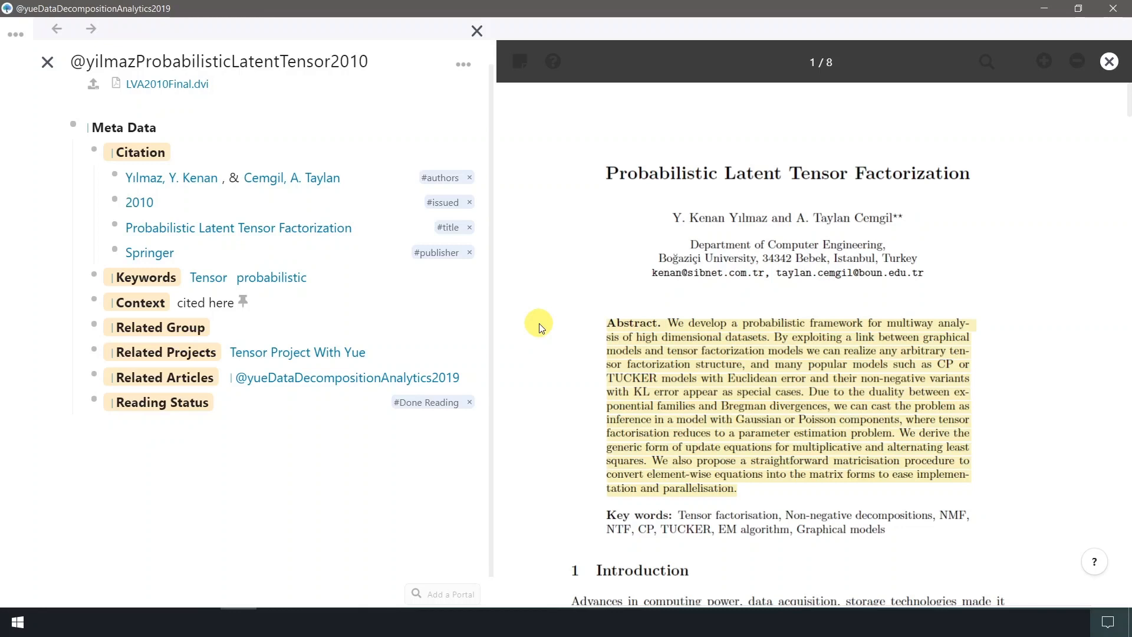
- Switch the PDF pane to the document's highlights list
{"action": "key", "text": "ctrl+F2"}
{"action": "left_click", "coordinate": [519, 69]}
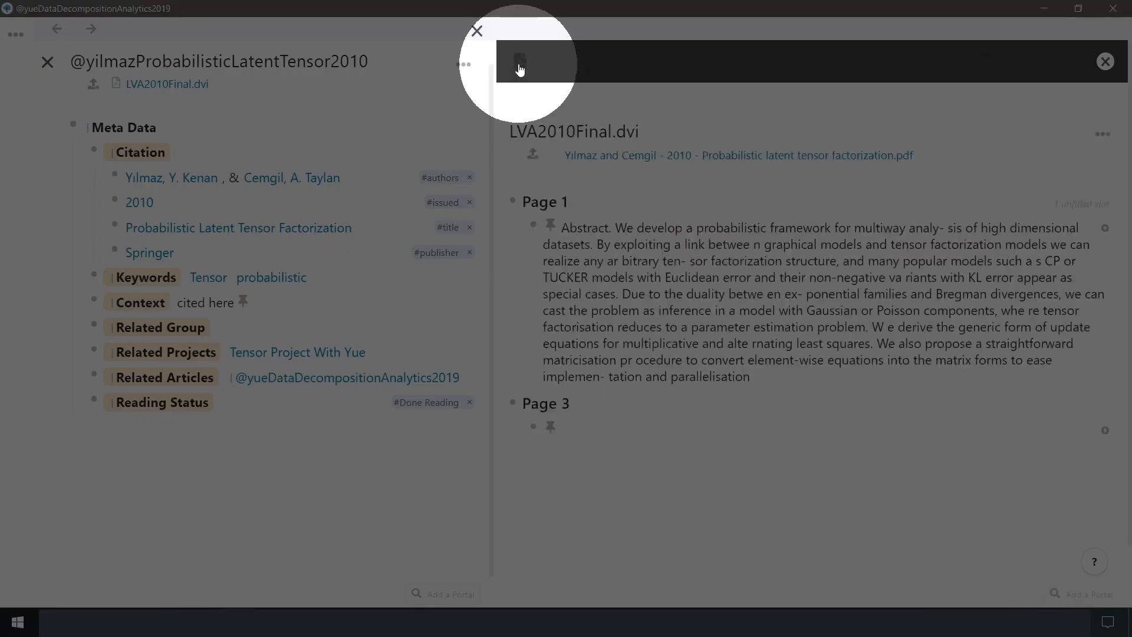
{"action": "key", "text": "ctrl+F2"}
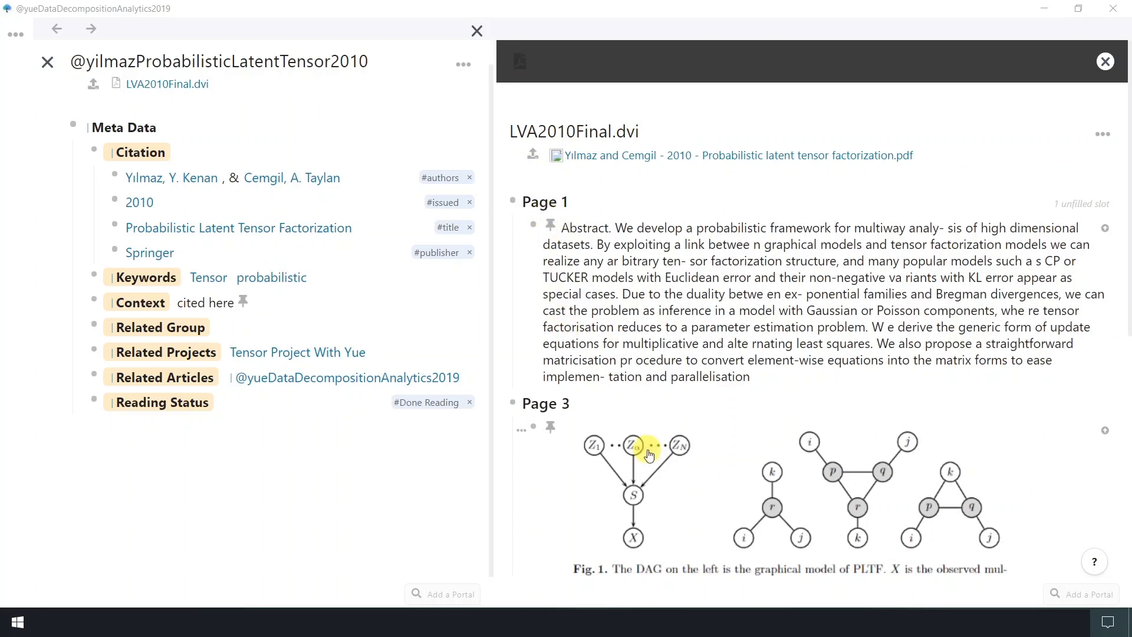
- Insert a portal to LVA2010Final.dvi on a new line below the Meta Data block
{"action": "left_click", "coordinate": [126, 470]}
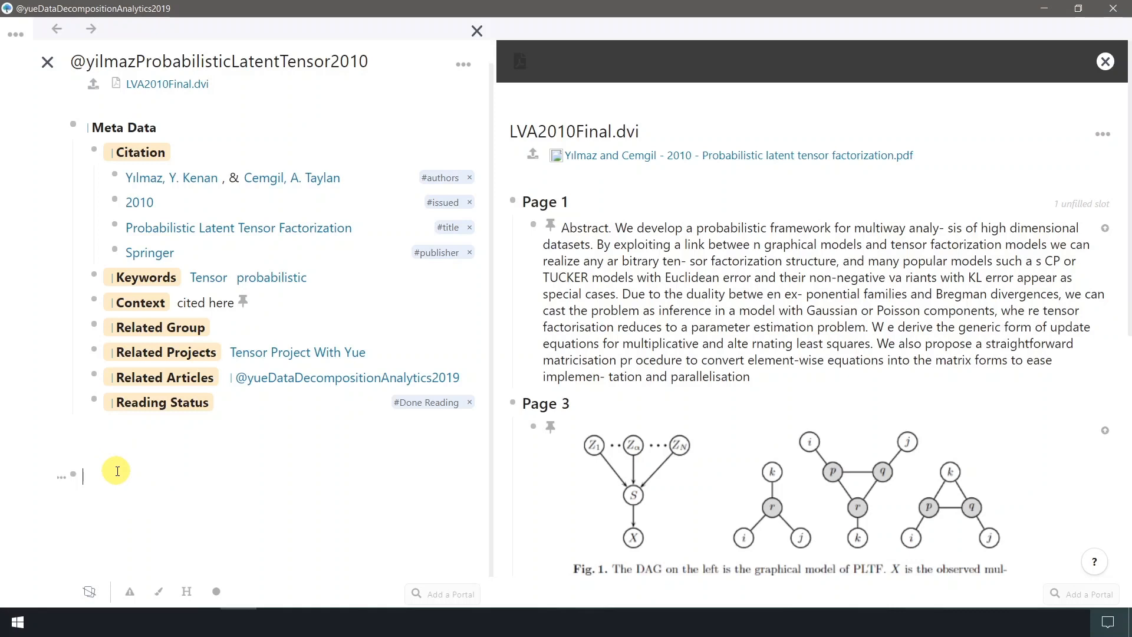
{"action": "type", "text": "(("}
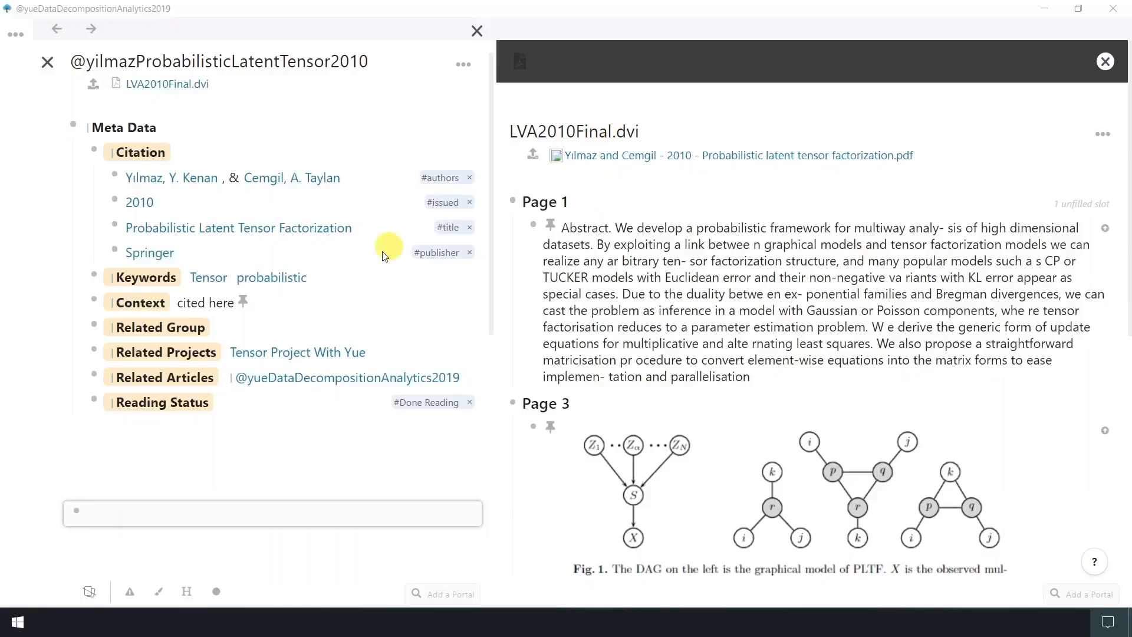
{"action": "left_click", "coordinate": [121, 510]}
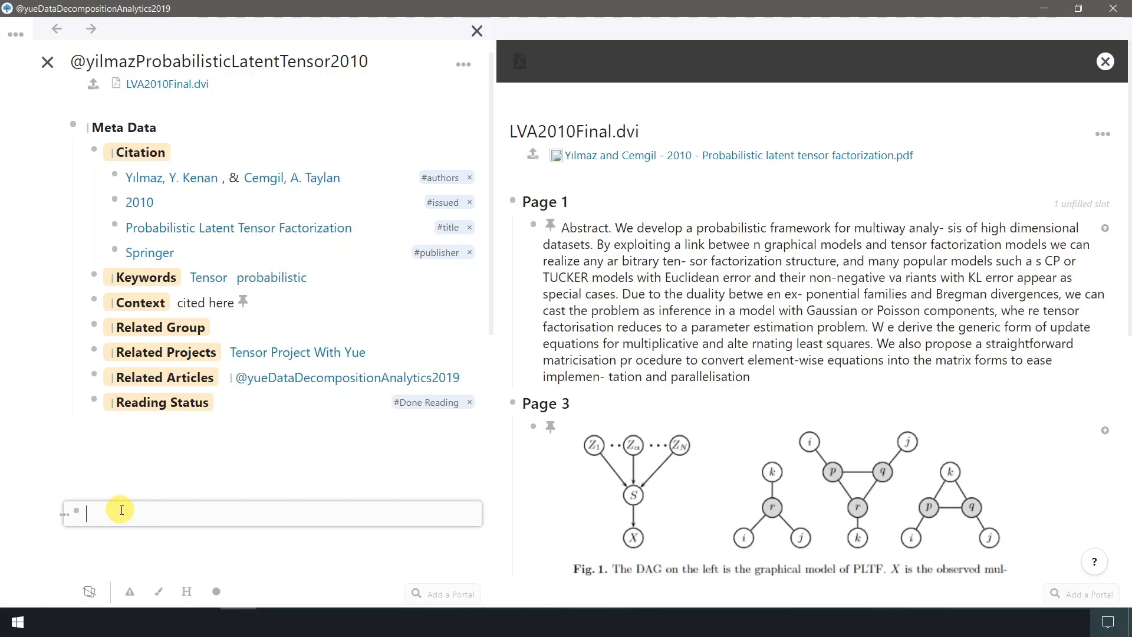
{"action": "type", "text": "lva"}
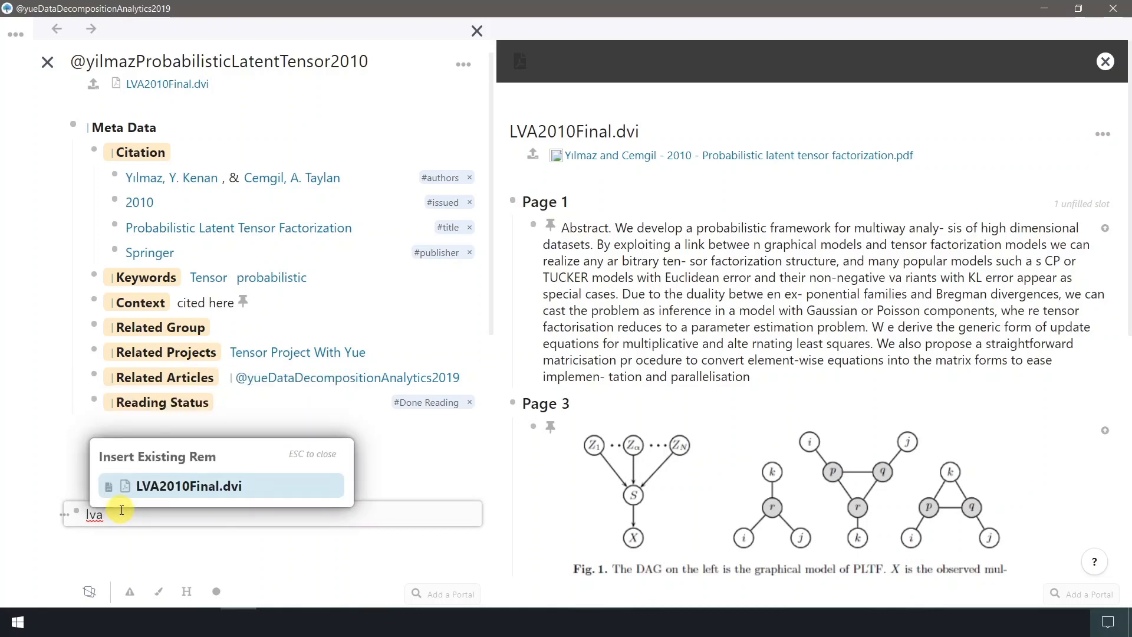
{"action": "left_click", "coordinate": [190, 487]}
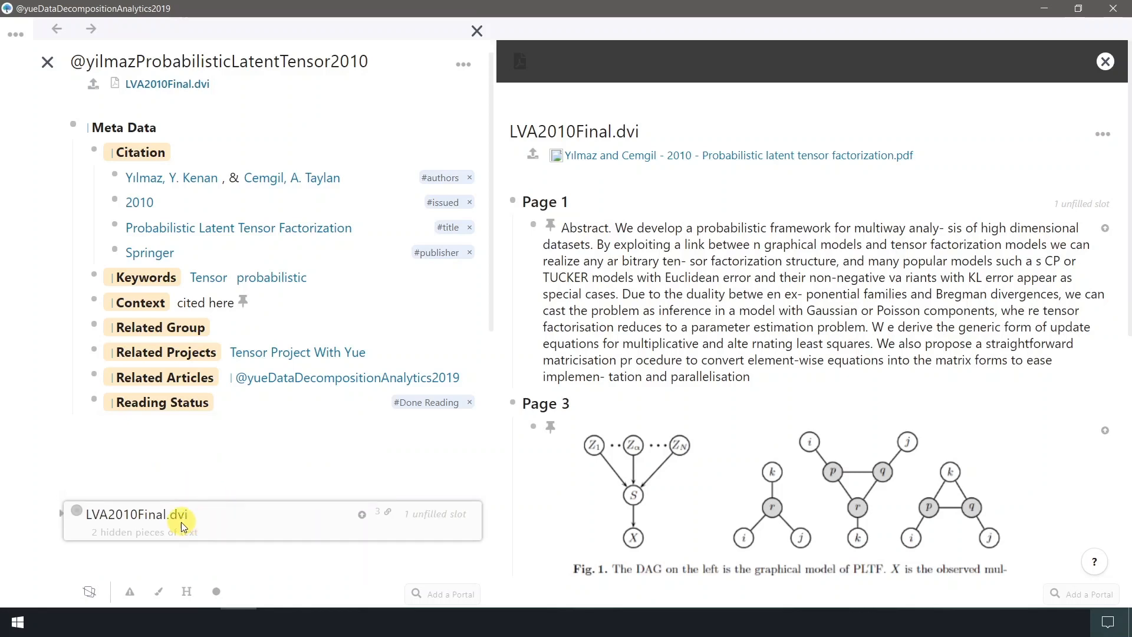
- Expand the LVA2010Final.dvi portal together with its Page 1 and Page 3 items to show the abstract and figure highlights
{"action": "left_click", "coordinate": [64, 514]}
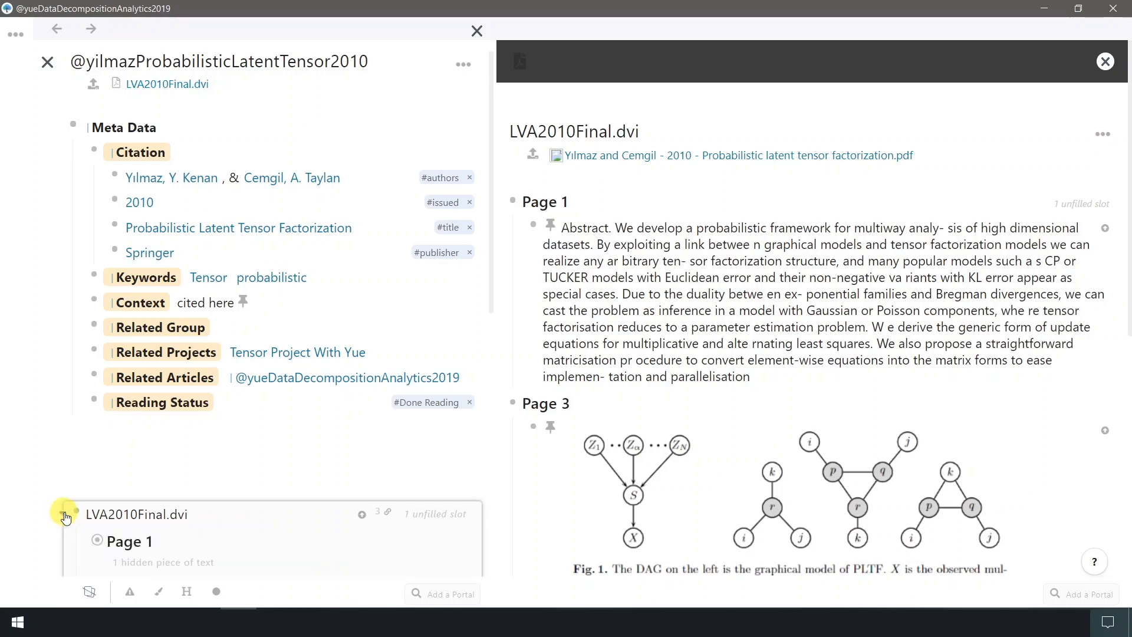
{"action": "scroll", "coordinate": [66, 517], "scroll_direction": "down", "scroll_amount": 3}
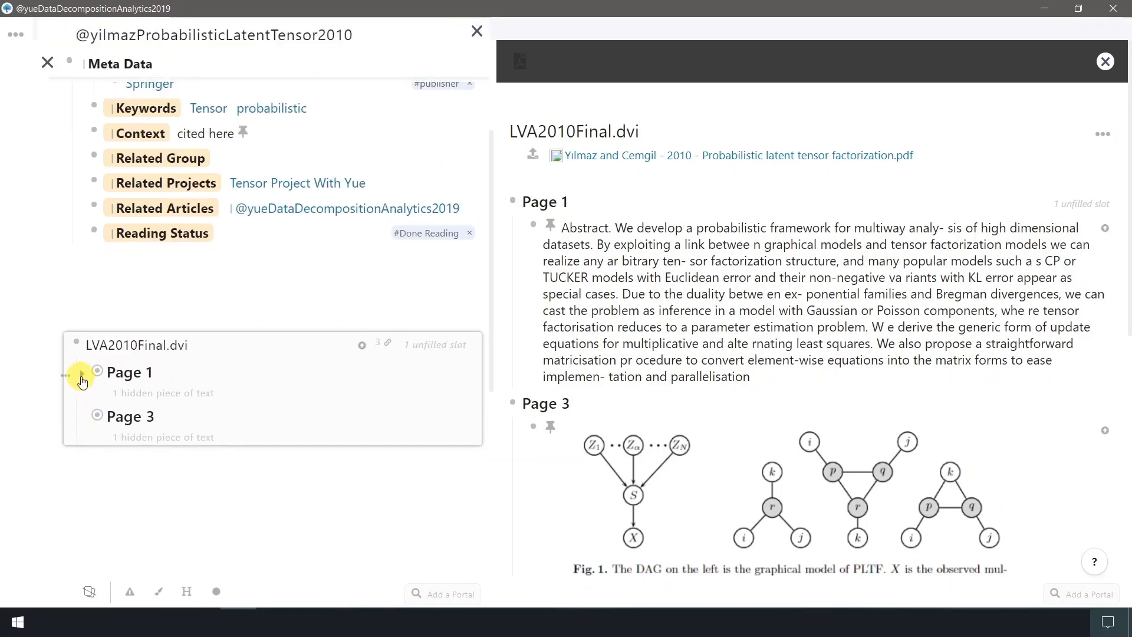
{"action": "left_click", "coordinate": [82, 375]}
{"action": "scroll", "coordinate": [84, 447], "scroll_direction": "down", "scroll_amount": 7}
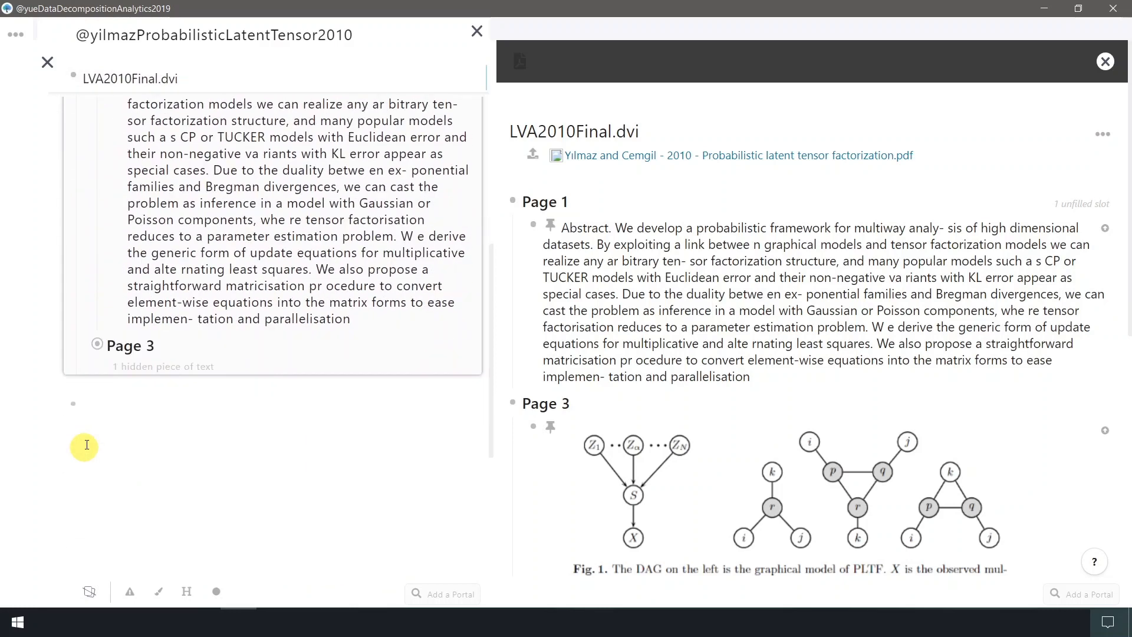
{"action": "left_click", "coordinate": [83, 345]}
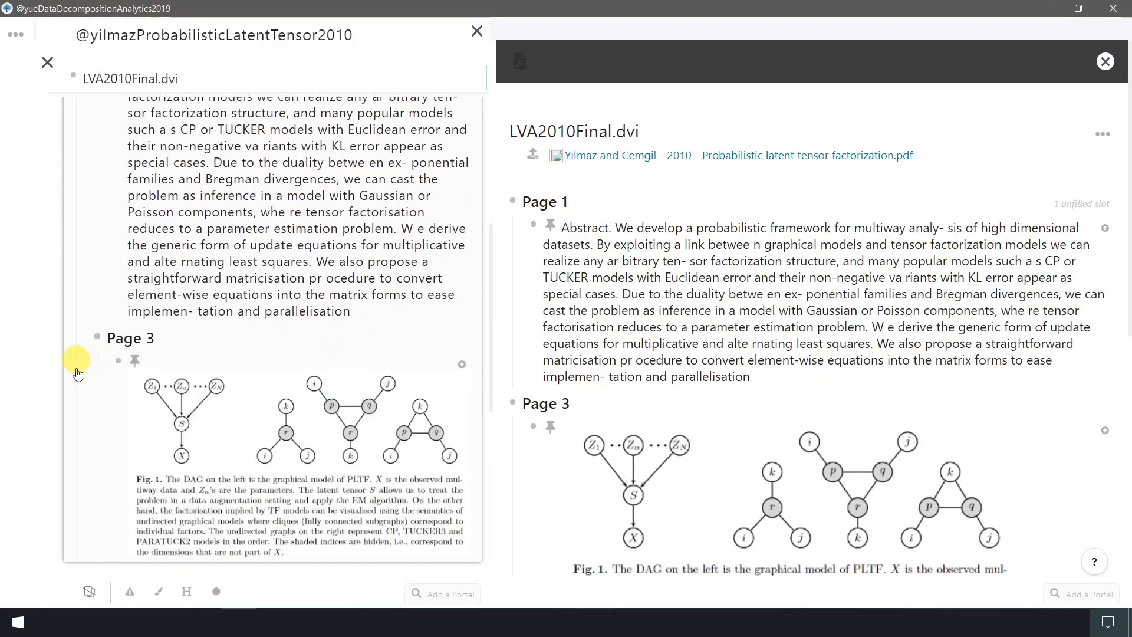
{"action": "scroll", "coordinate": [103, 392], "scroll_direction": "up", "scroll_amount": 4}
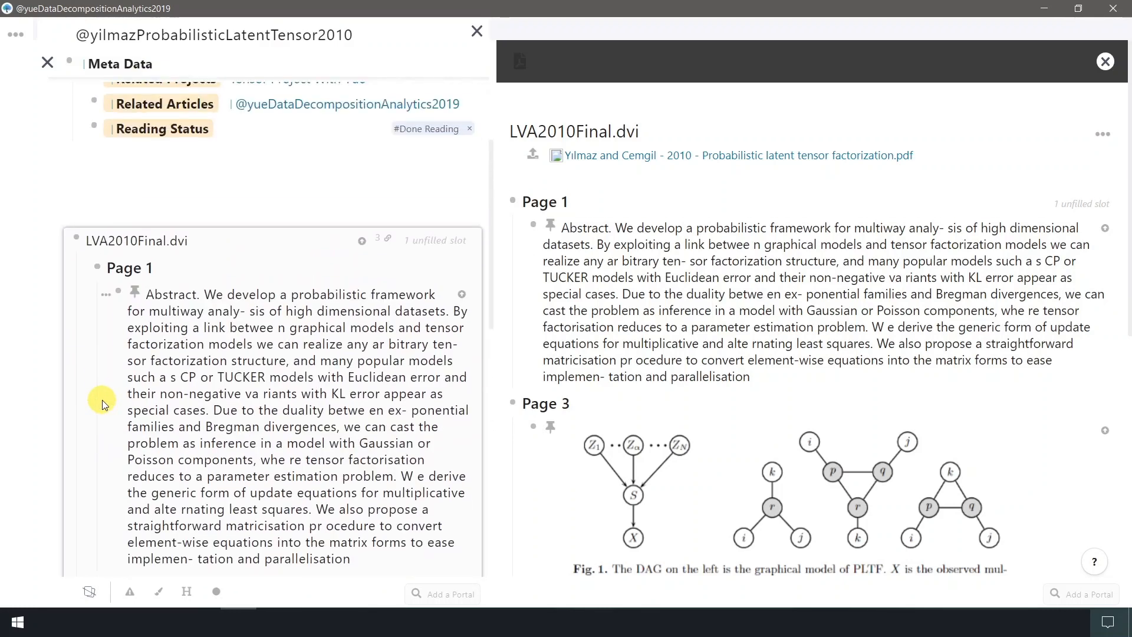
{"action": "scroll", "coordinate": [102, 403], "scroll_direction": "up", "scroll_amount": 1}
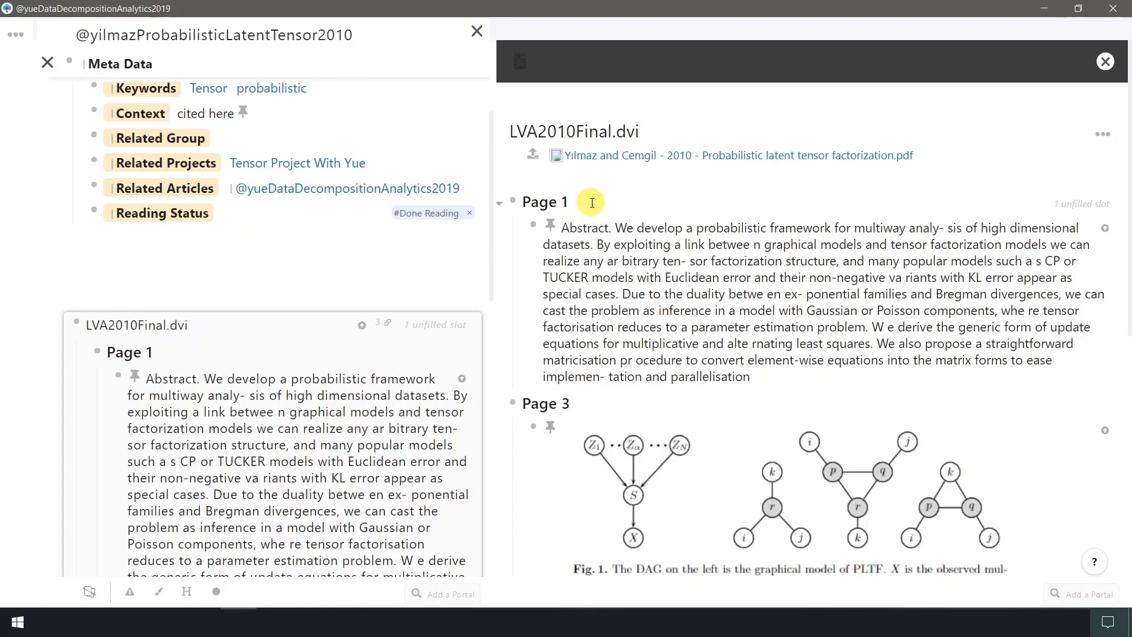
- Delete the Page 1 and Page 3 items with their highlights from the highlights list and return to the PDF view
{"action": "left_click_drag", "start_coordinate": [592, 202], "coordinate": [651, 437]}
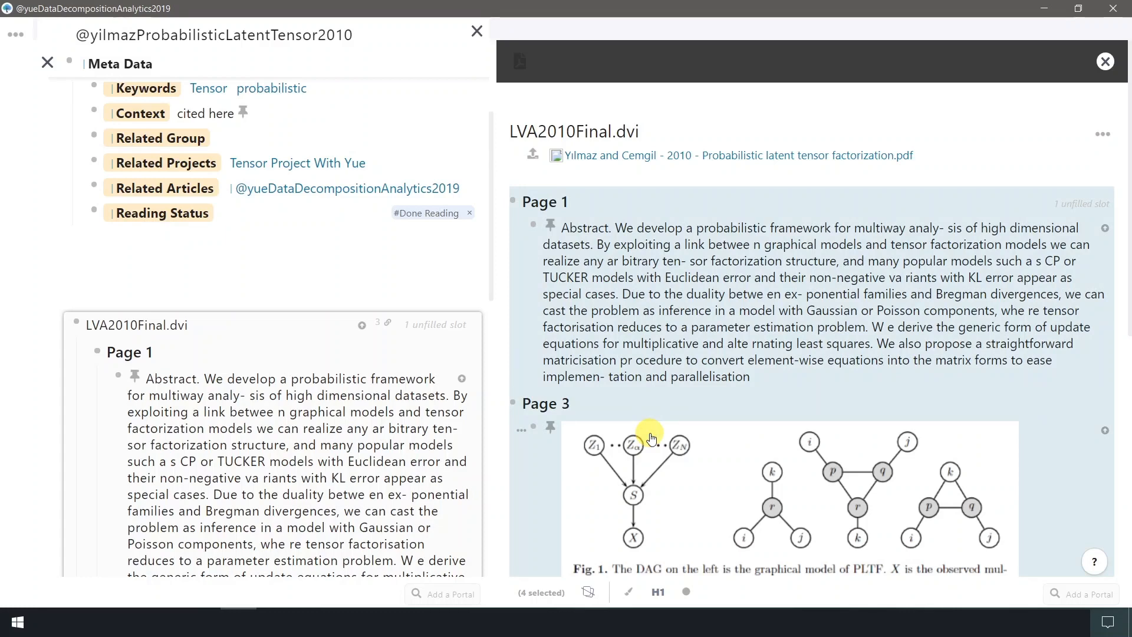
{"action": "key", "text": "Delete"}
{"action": "left_click", "coordinate": [517, 59]}
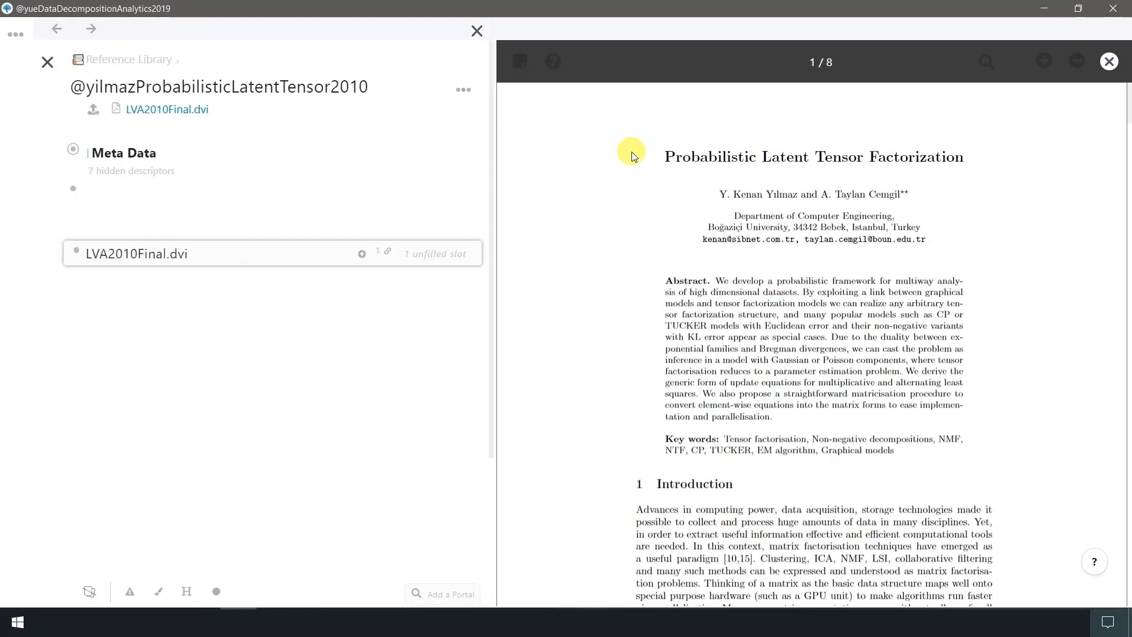
- Apply the Excerpts template on the empty line below Meta Data and remove the blank tagged line above the Excerpts block
{"action": "left_click", "coordinate": [110, 195]}
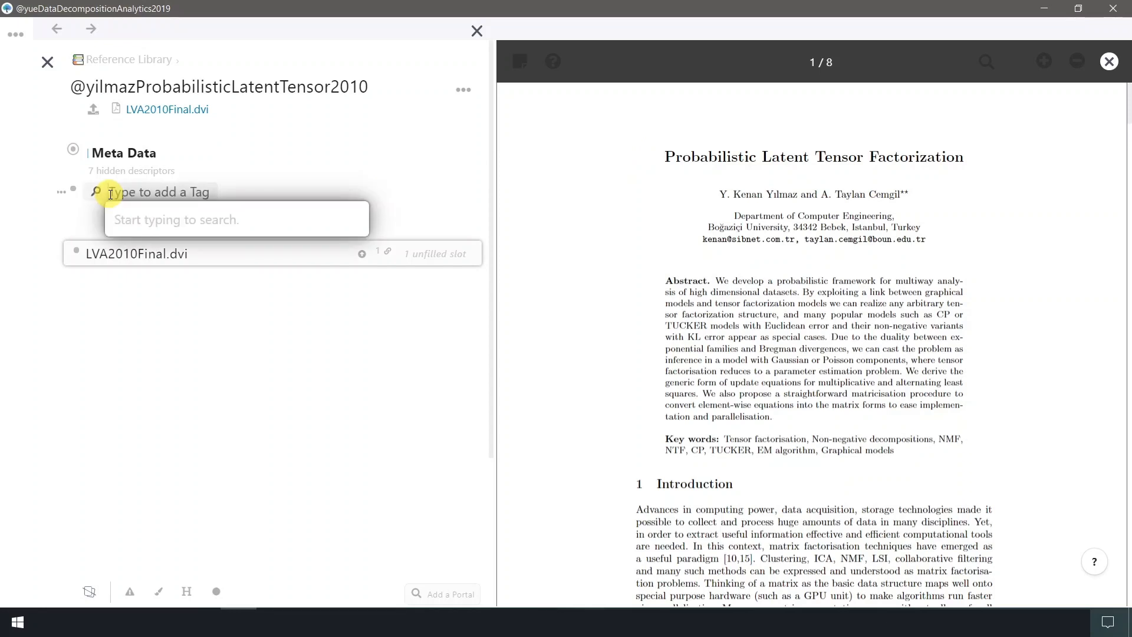
{"action": "left_click", "coordinate": [204, 229]}
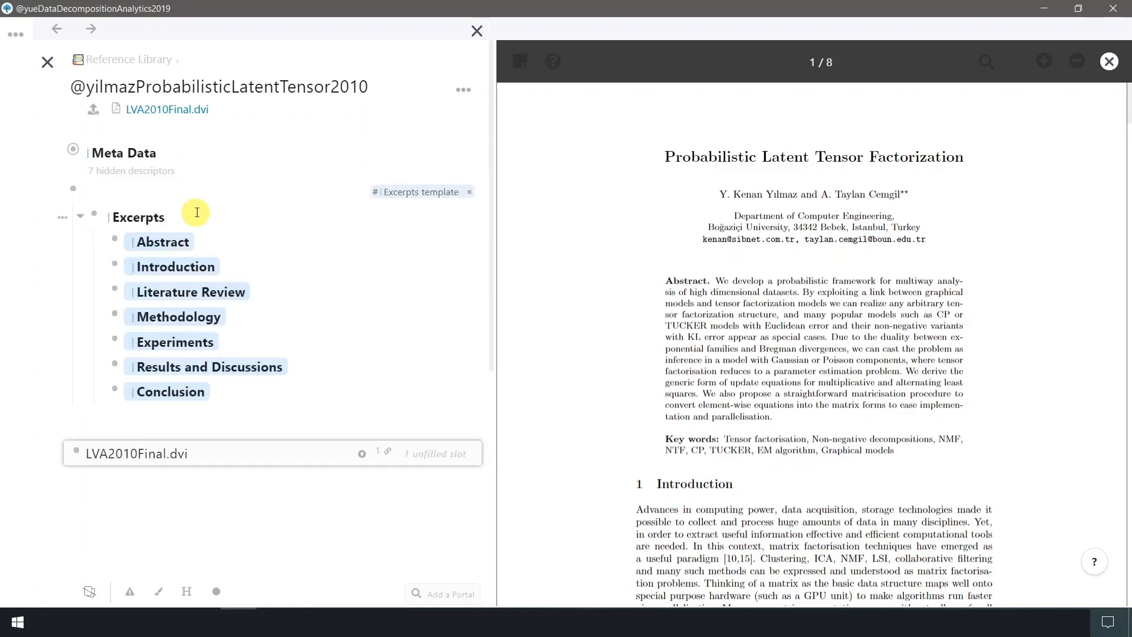
{"action": "left_click", "coordinate": [206, 195]}
{"action": "key", "text": "BackSpace"}
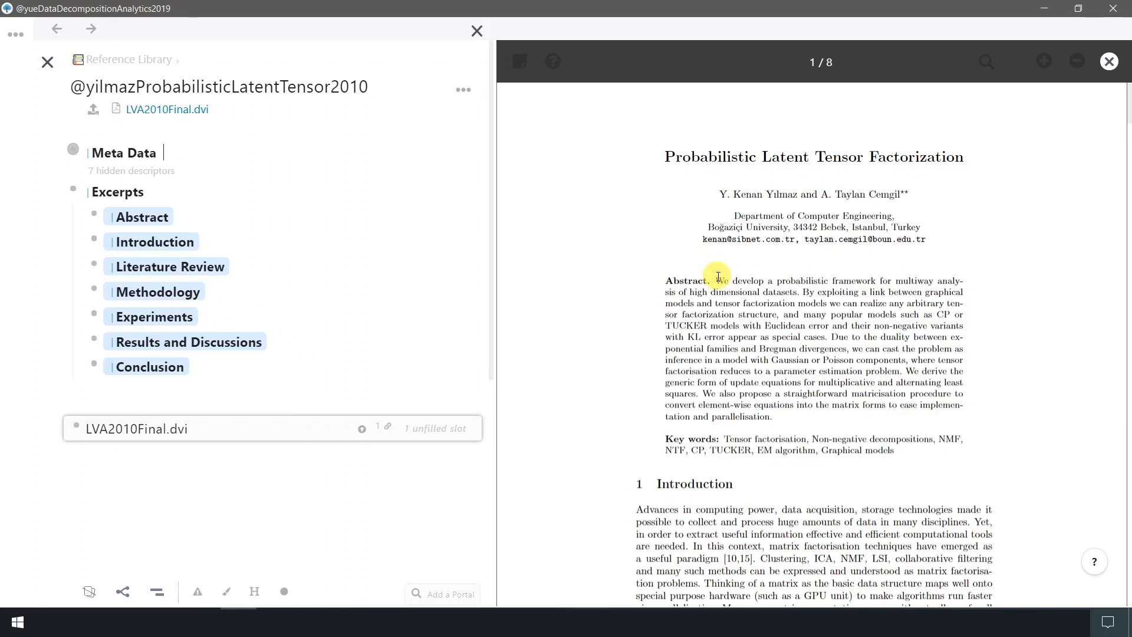
- Highlight the abstract's text without its heading in the PDF and expand the LVA2010Final.dvi portal and its Page 1 item
{"action": "left_click_drag", "start_coordinate": [718, 277], "coordinate": [773, 418]}
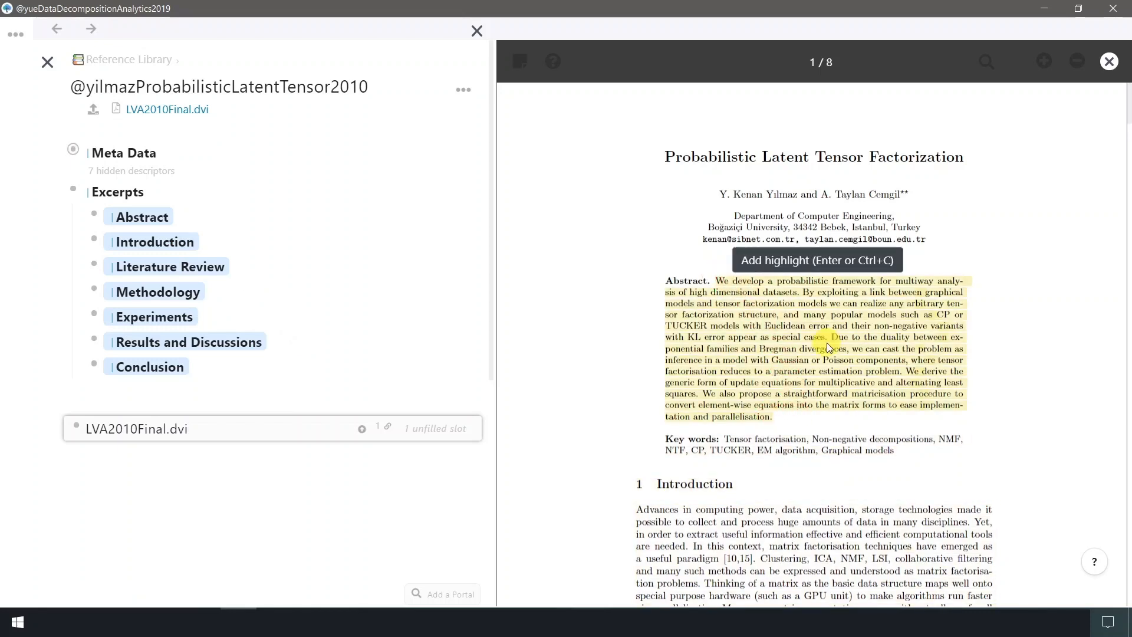
{"action": "key", "text": "ctrl+c"}
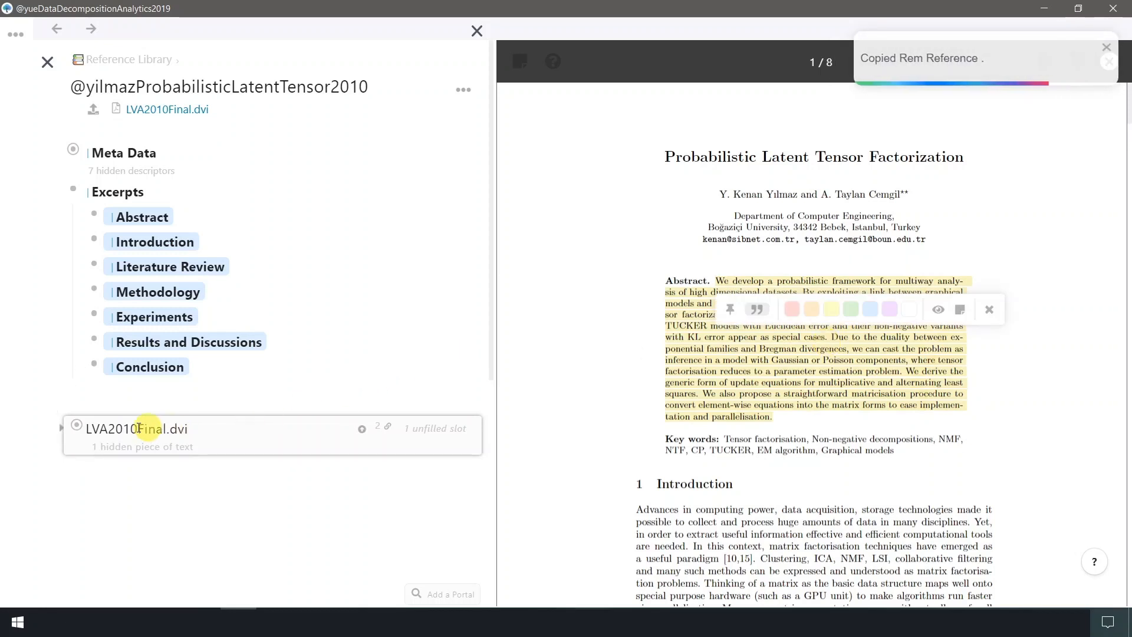
{"action": "left_click", "coordinate": [62, 428]}
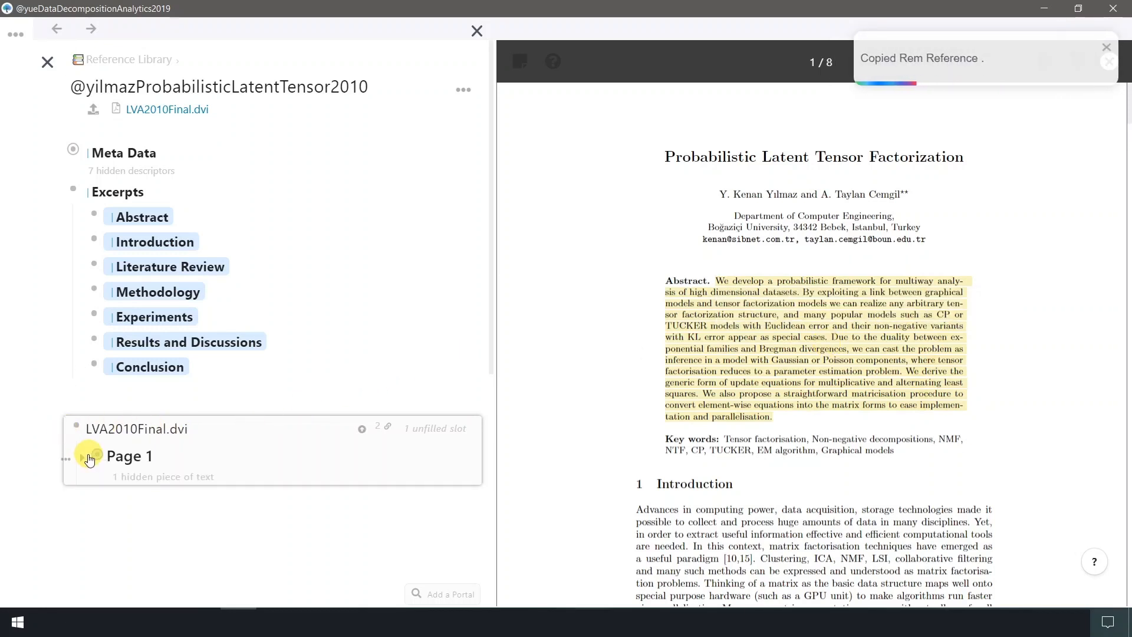
{"action": "left_click", "coordinate": [82, 455]}
- Turn the word TUCKER in the abstract highlight into a reference to Tucker Decomposition and give that reference the alias Tucker
{"action": "scroll", "coordinate": [224, 459], "scroll_direction": "down", "scroll_amount": 4}
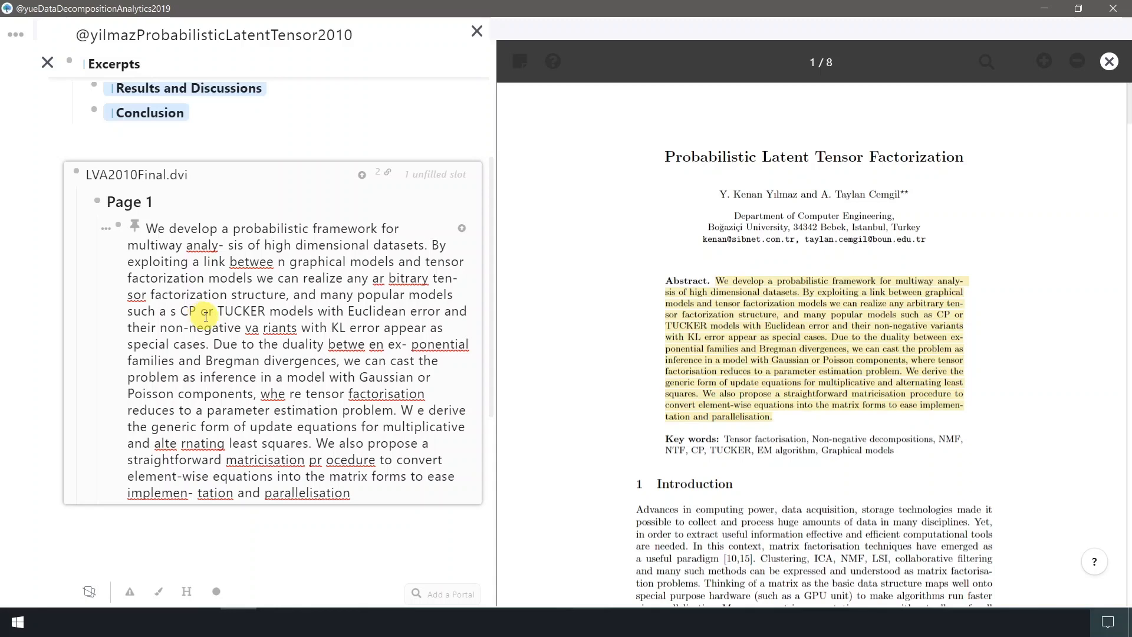
{"action": "key", "text": "alt+1"}
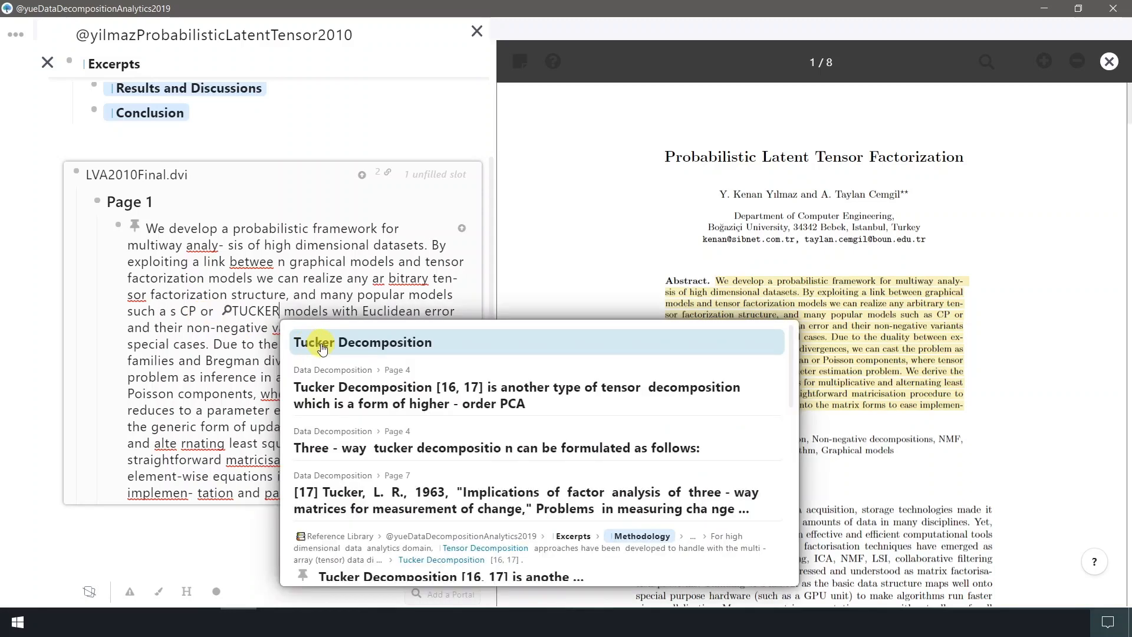
{"action": "left_click", "coordinate": [322, 348]}
{"action": "mouse_move", "coordinate": [289, 314]}
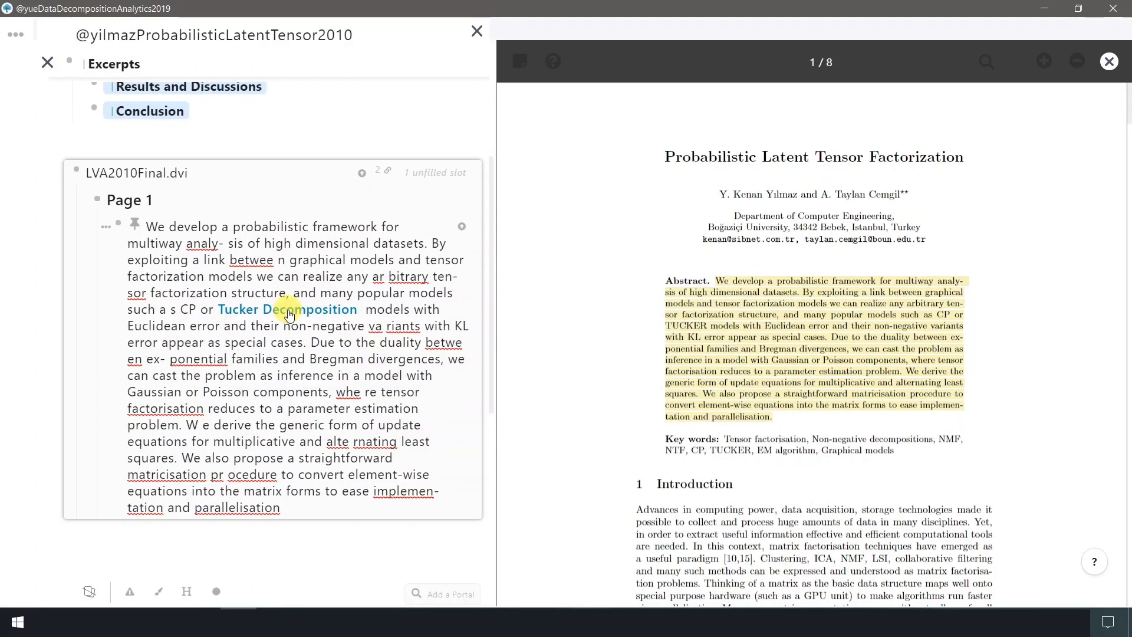
{"action": "left_click", "coordinate": [289, 314]}
{"action": "left_click", "coordinate": [294, 366]}
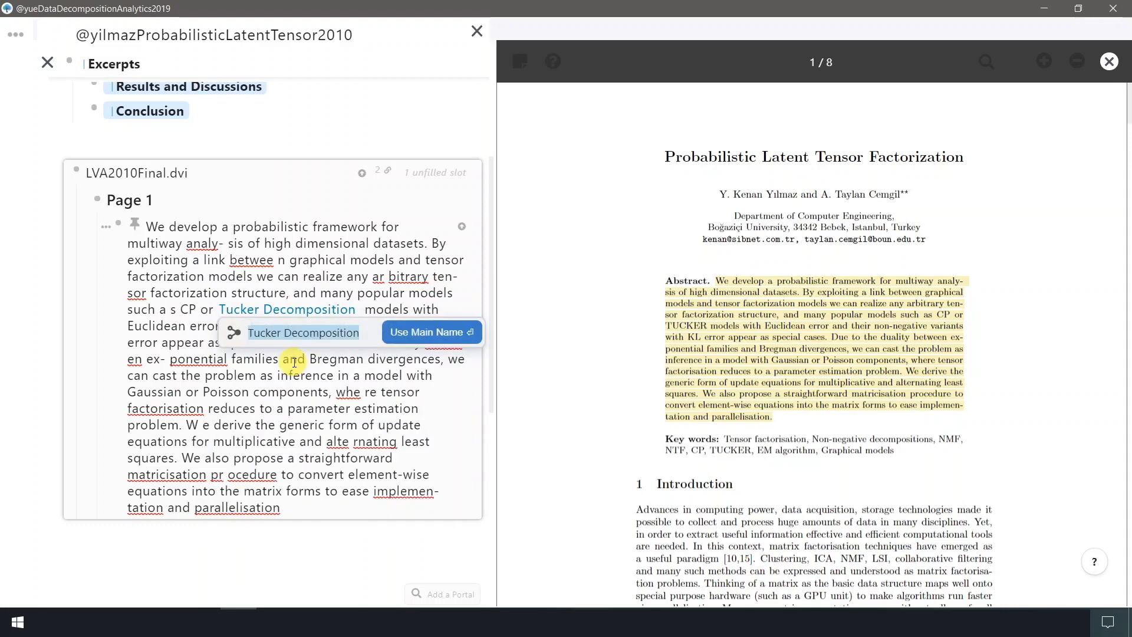
{"action": "key", "text": "End"}
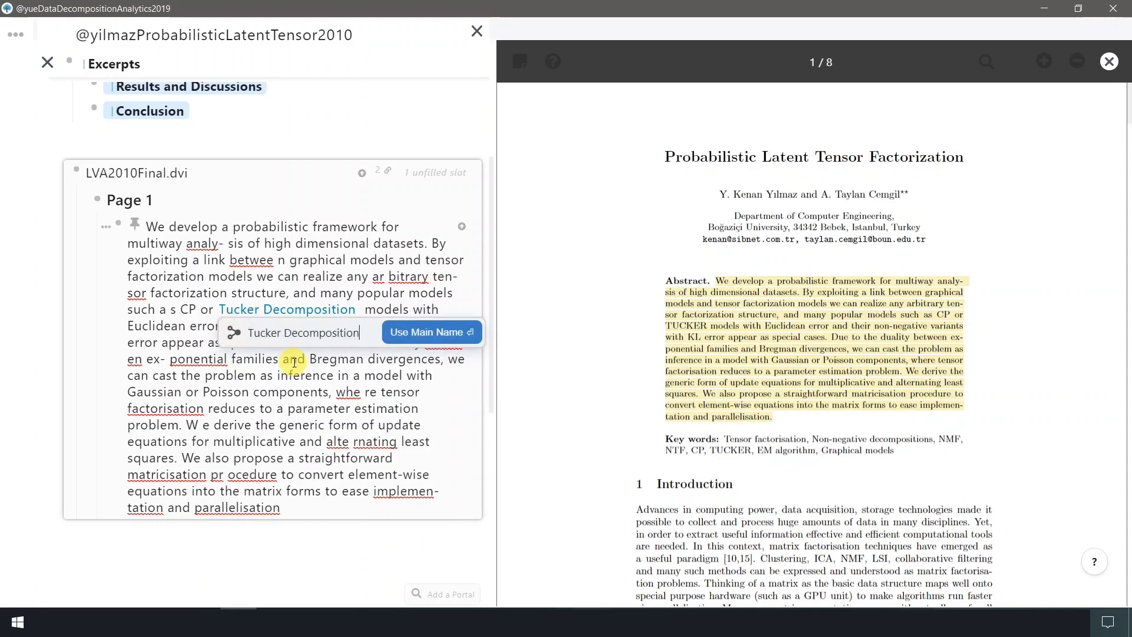
{"action": "key", "text": "BackSpace"}
{"action": "key", "text": "BackSpace"}
{"action": "key", "text": "BackSpace"}
{"action": "key", "text": "BackSpace"}
{"action": "key", "text": "BackSpace"}
{"action": "key", "text": "BackSpace"}
{"action": "key", "text": "BackSpace"}
{"action": "key", "text": "BackSpace"}
{"action": "key", "text": "BackSpace"}
{"action": "key", "text": "BackSpace"}
{"action": "key", "text": "BackSpace"}
{"action": "key", "text": "BackSpace"}
{"action": "key", "text": "BackSpace"}
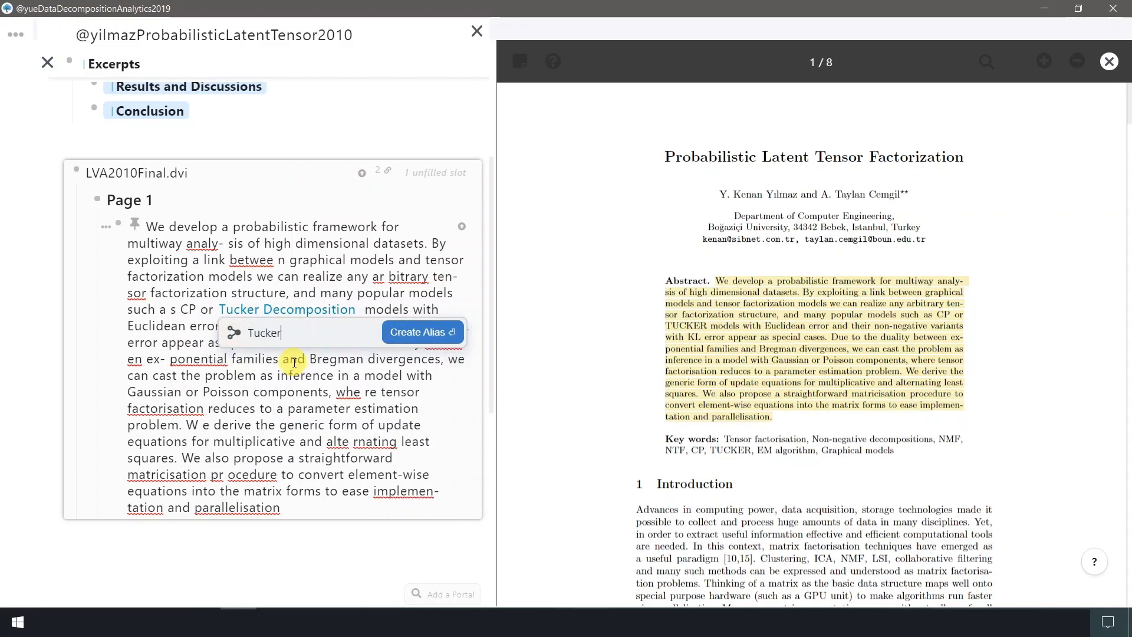
{"action": "key", "text": "Return"}
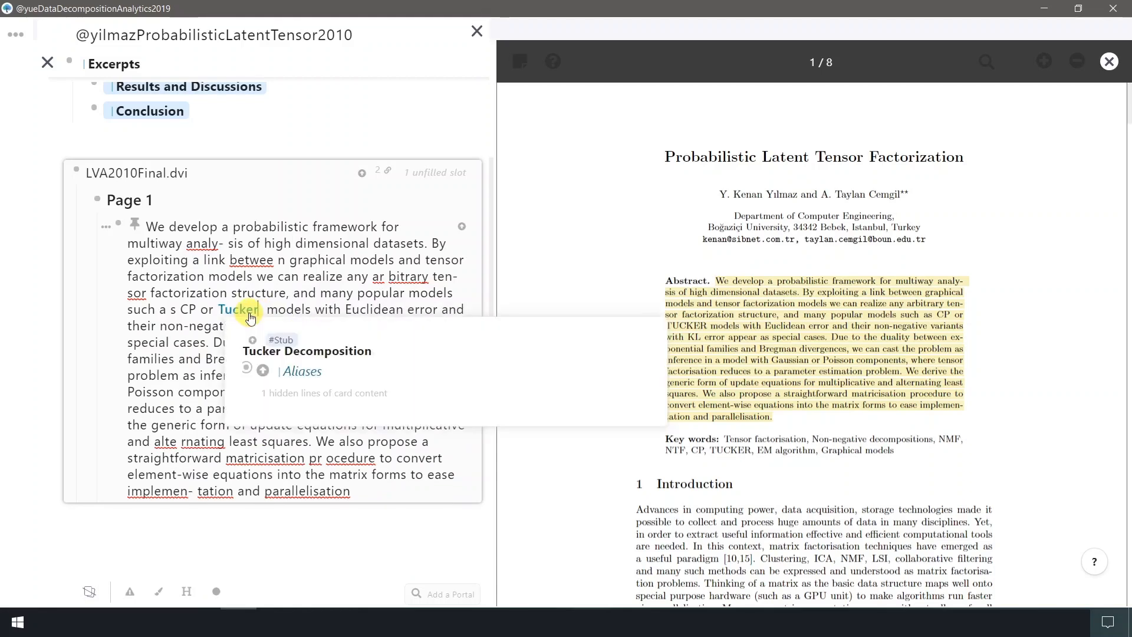
- Open the Tucker Decomposition page through the Tucker reference and expand its Aliases and References to examine them
{"action": "double_click", "coordinate": [244, 311]}
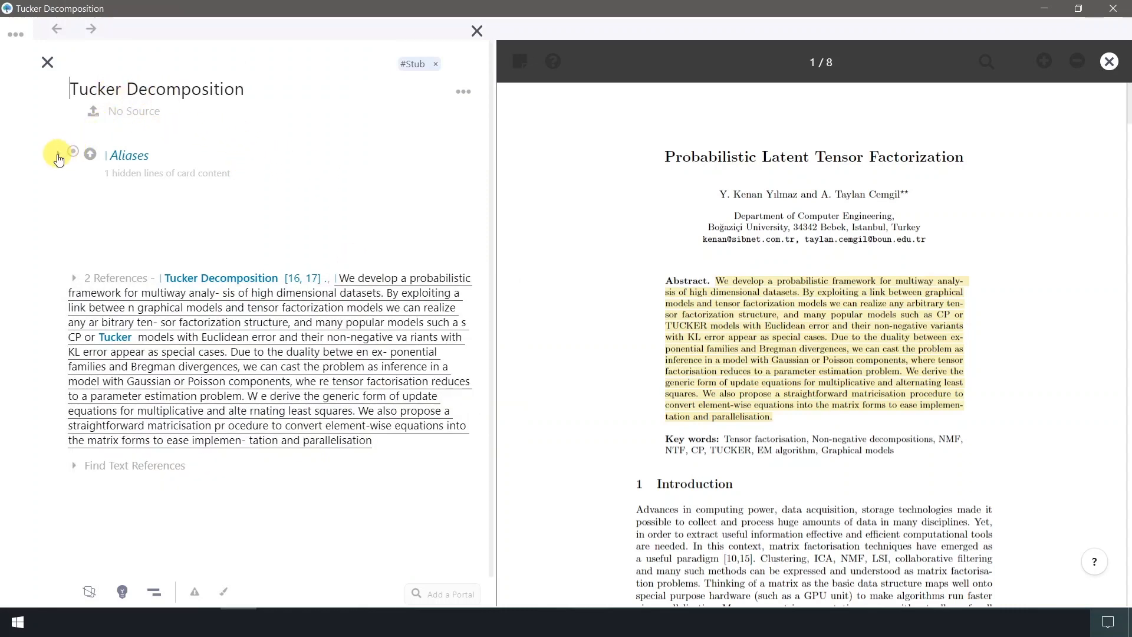
{"action": "left_click", "coordinate": [58, 156]}
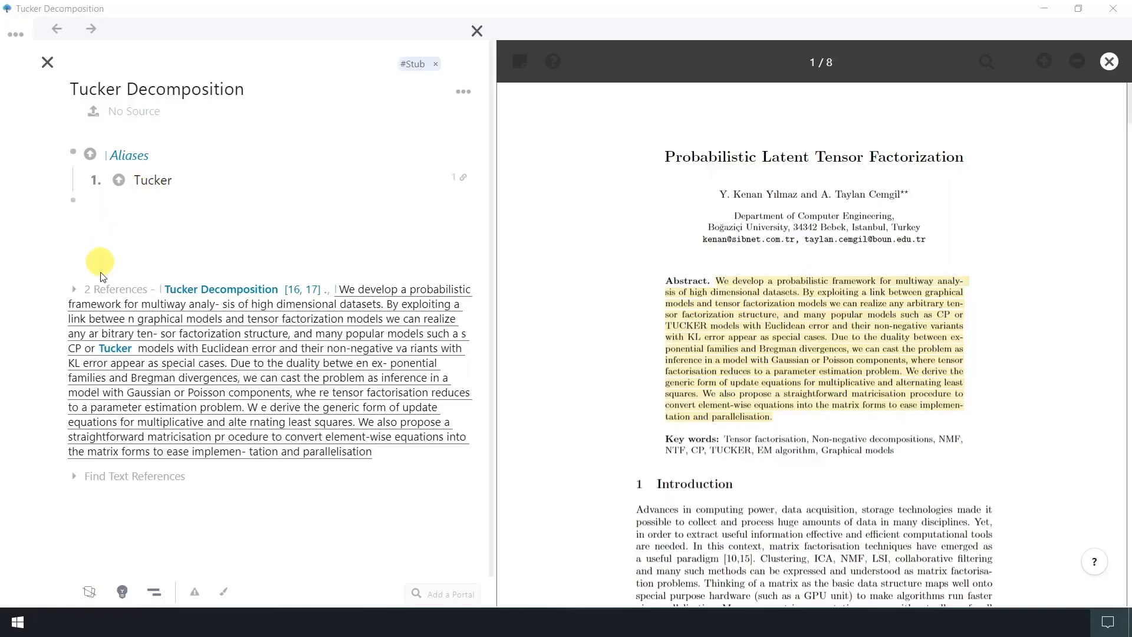
{"action": "left_click", "coordinate": [71, 289]}
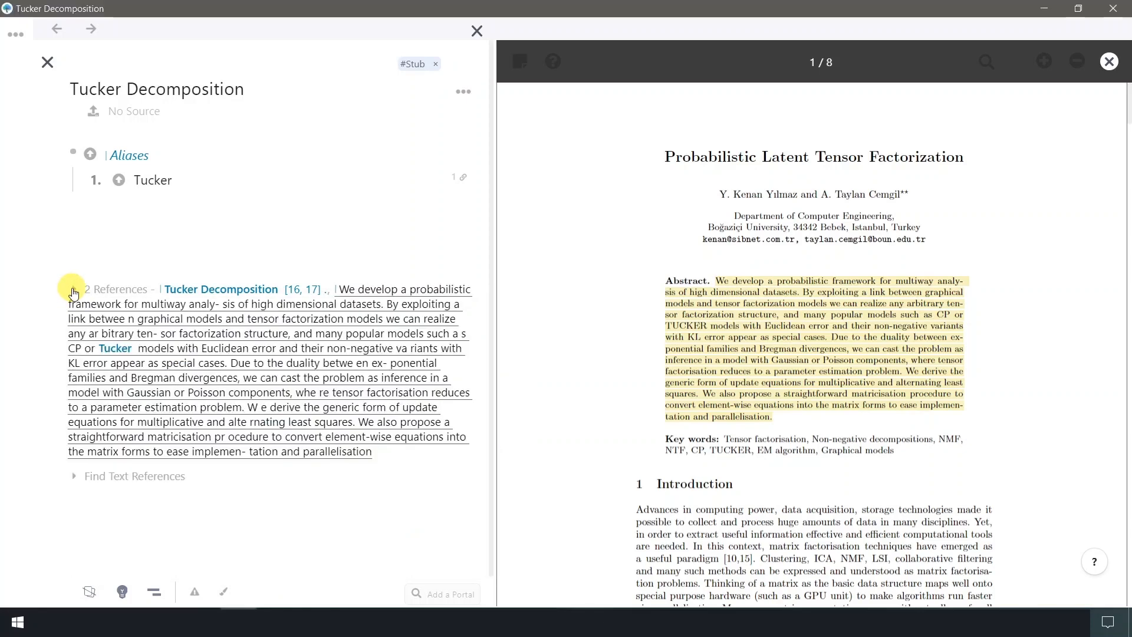
{"action": "scroll", "coordinate": [63, 298], "scroll_direction": "down", "scroll_amount": 1}
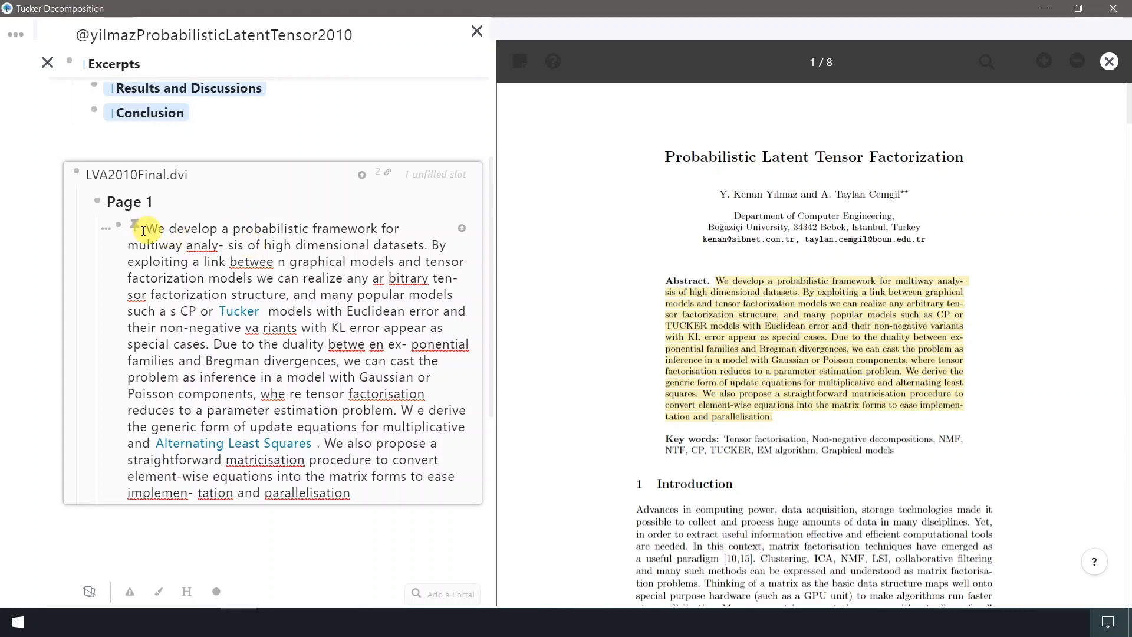
- Copy the abstract highlight's Rem reference and paste it on a new line beneath Abstract in the Excerpts block
{"action": "left_click", "coordinate": [105, 227]}
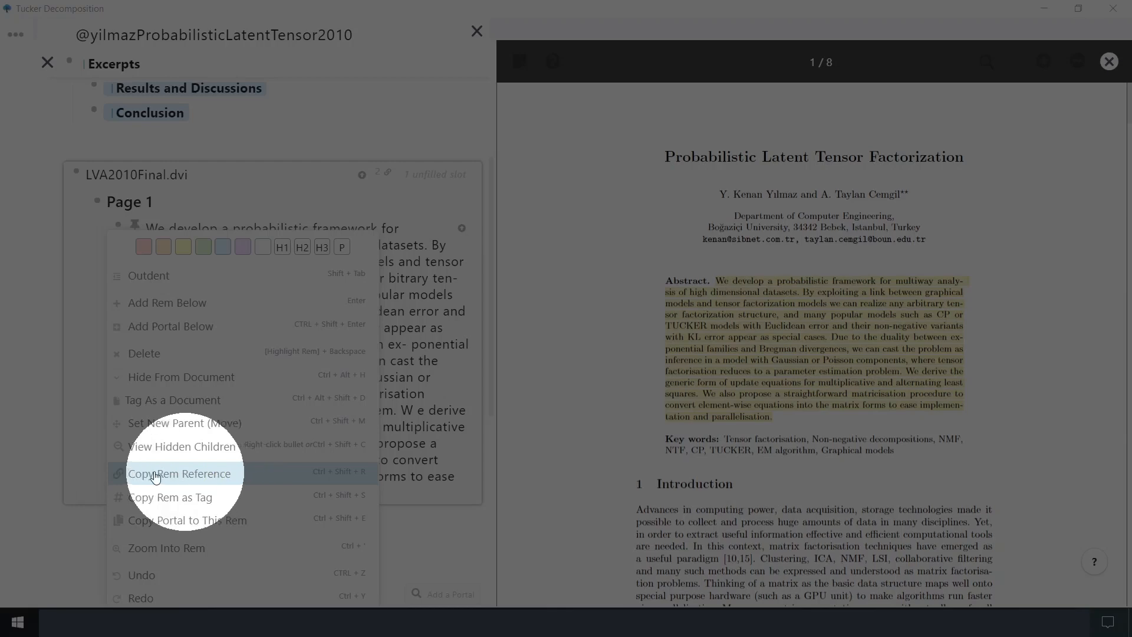
{"action": "left_click", "coordinate": [356, 476]}
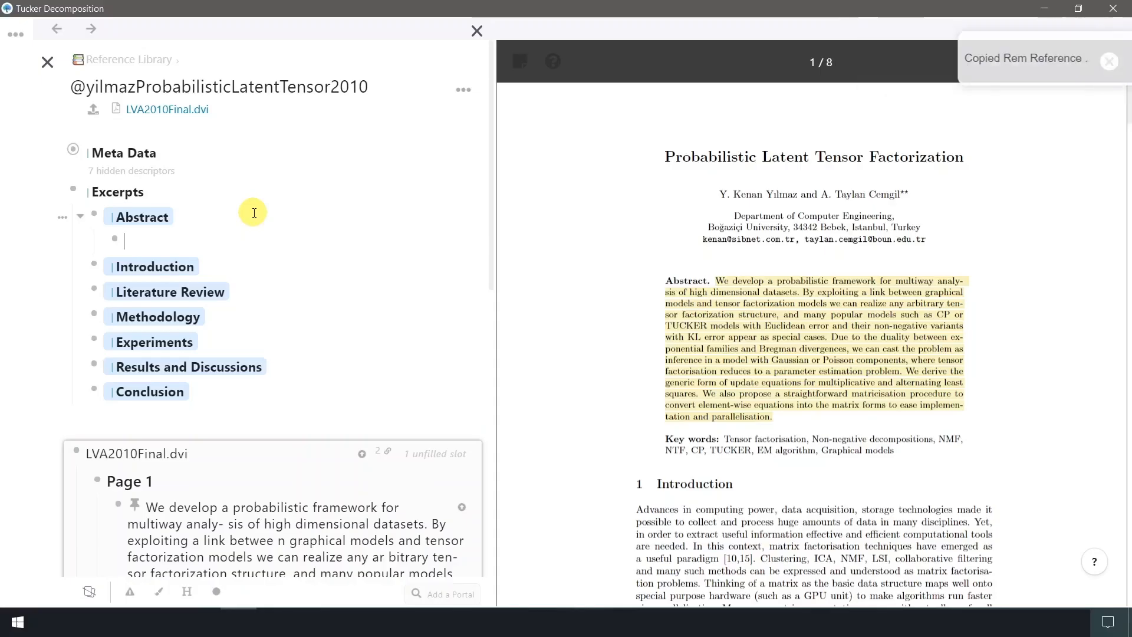
{"action": "key", "text": "ctrl+v"}
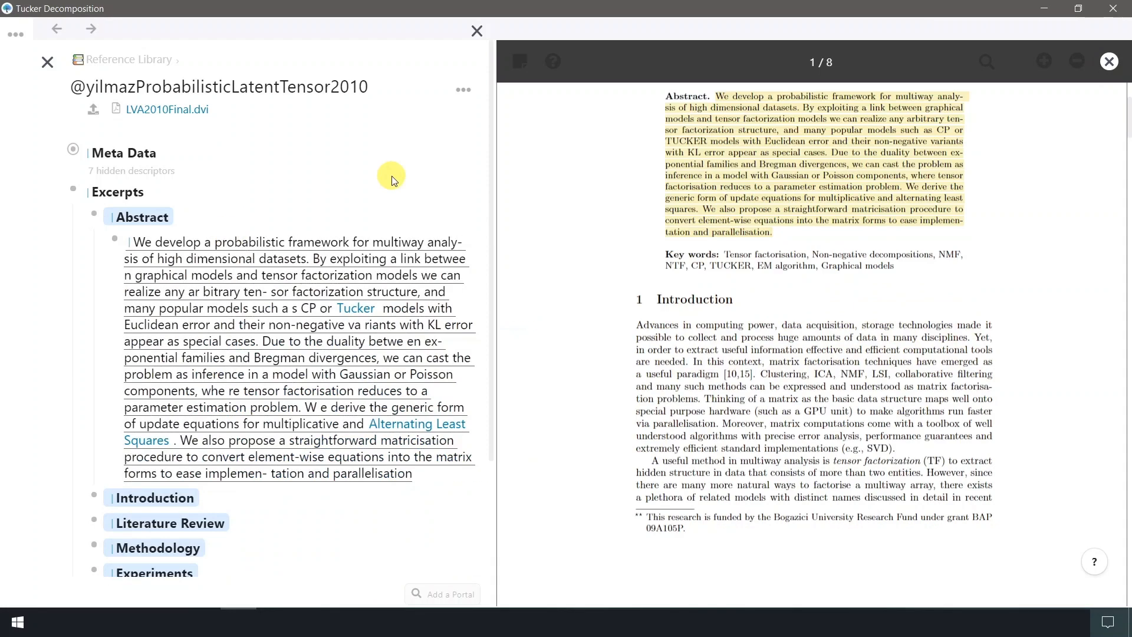
- Close the PDF pane and reopen the PDF at the highlight through the reference pasted beneath Abstract
{"action": "left_click", "coordinate": [1109, 61]}
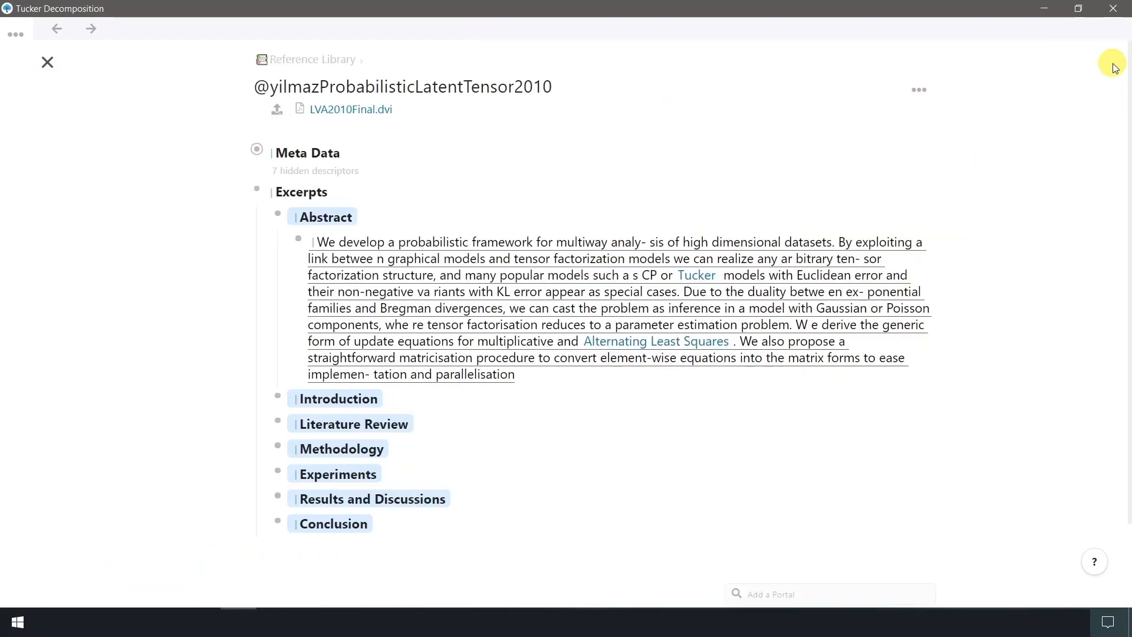
{"action": "mouse_move", "coordinate": [502, 236]}
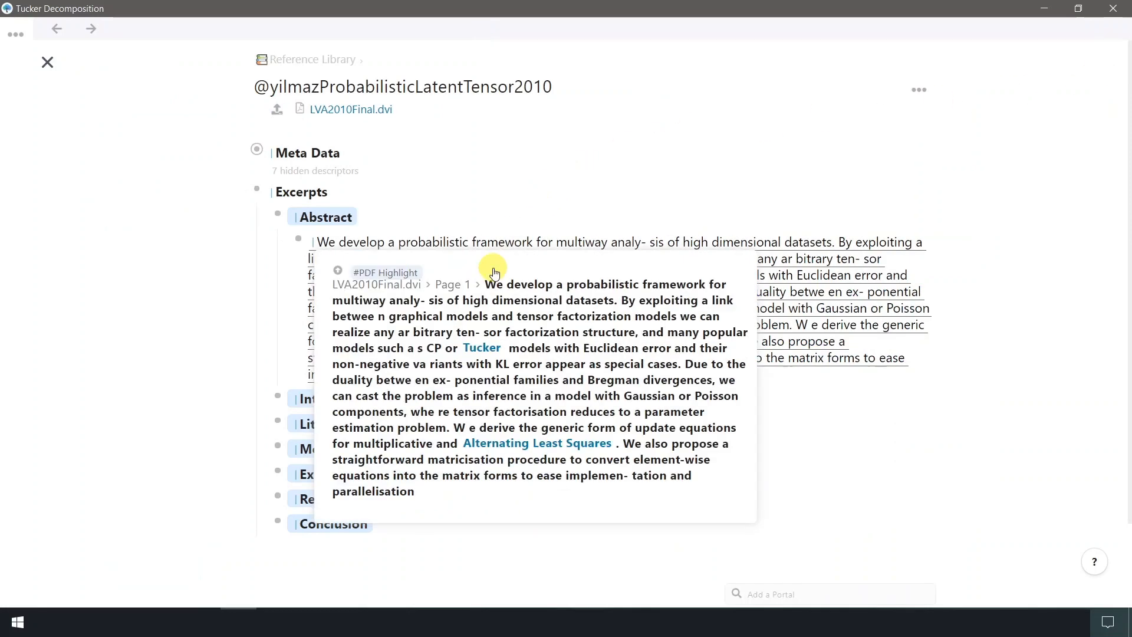
{"action": "left_click", "coordinate": [494, 271]}
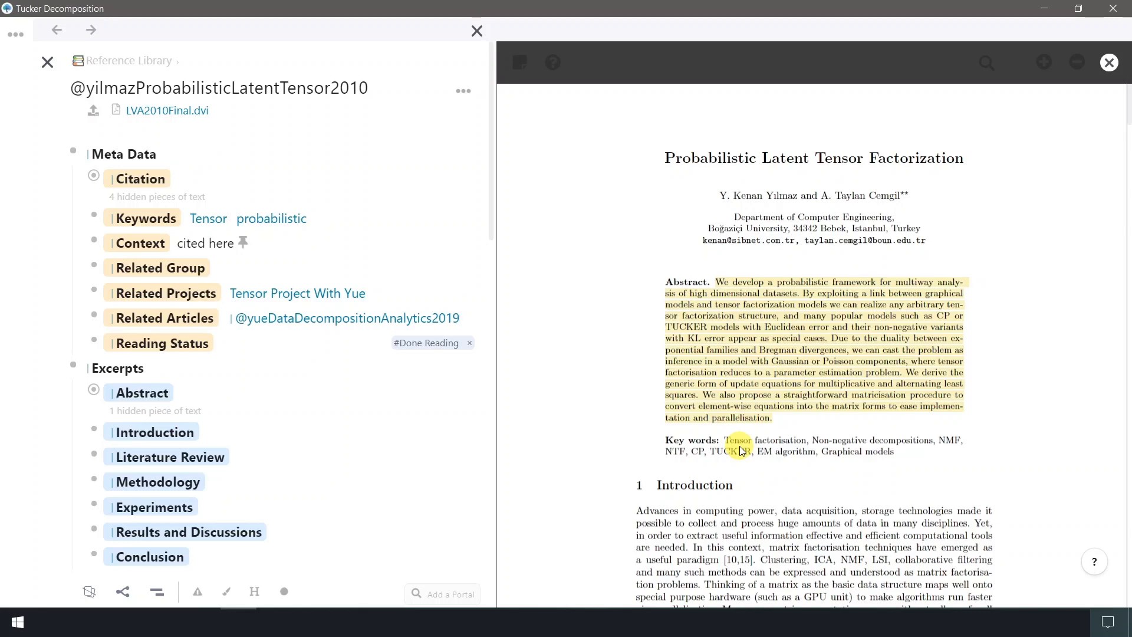
- Add a reference to Tensor Decomposition after probabilistic in the Keywords field
{"action": "left_click", "coordinate": [359, 219]}
{"action": "type", "text": "tens"}
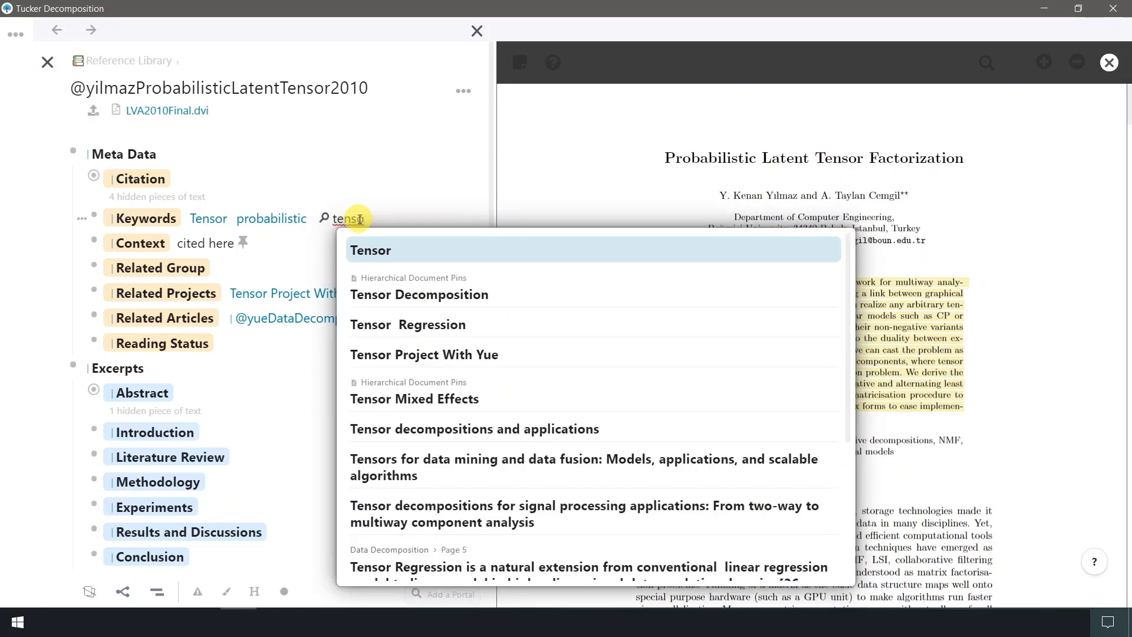
{"action": "key", "text": "Down"}
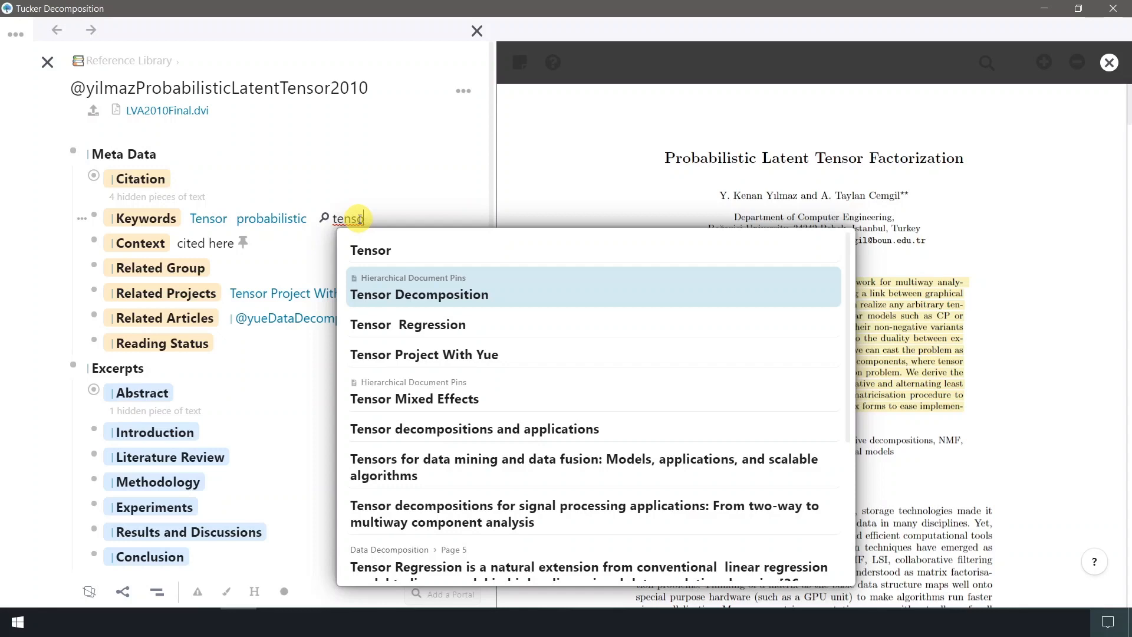
{"action": "key", "text": "Return"}
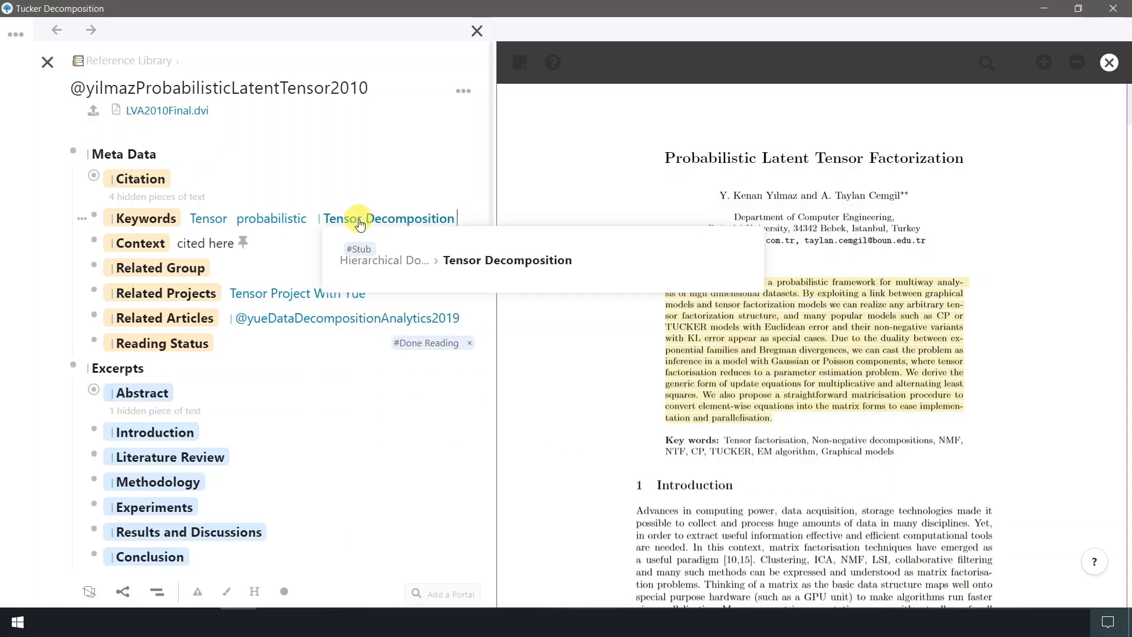
- Create the alias Tensor Factorisation for the Tensor Decomposition reference in the Keywords field
{"action": "right_click", "coordinate": [359, 224]}
{"action": "left_click", "coordinate": [367, 278]}
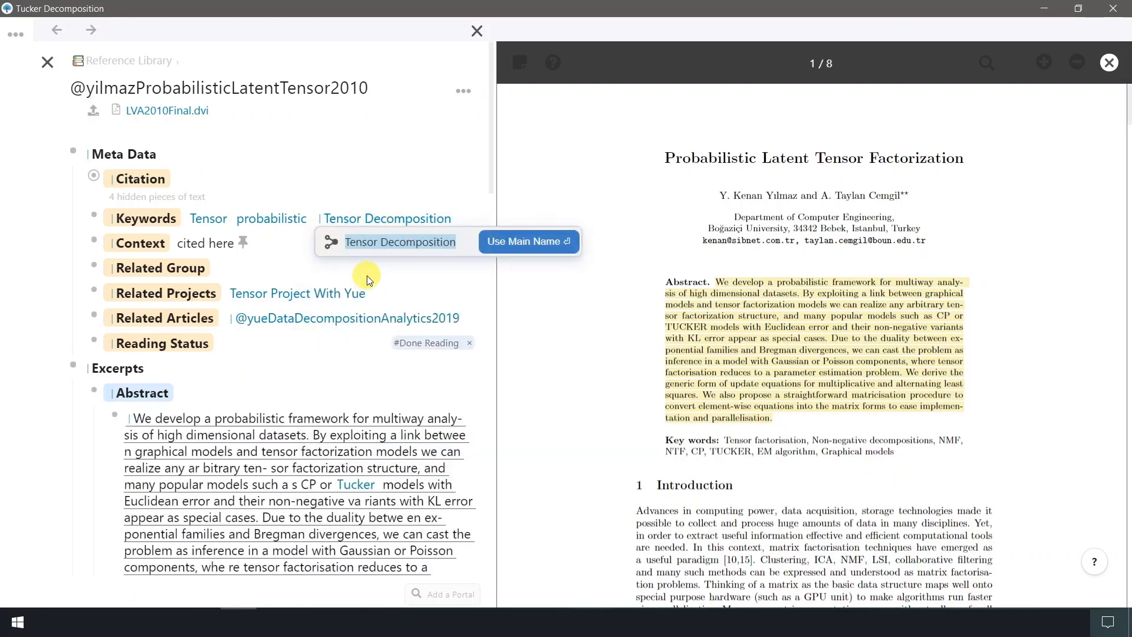
{"action": "double_click", "coordinate": [416, 245]}
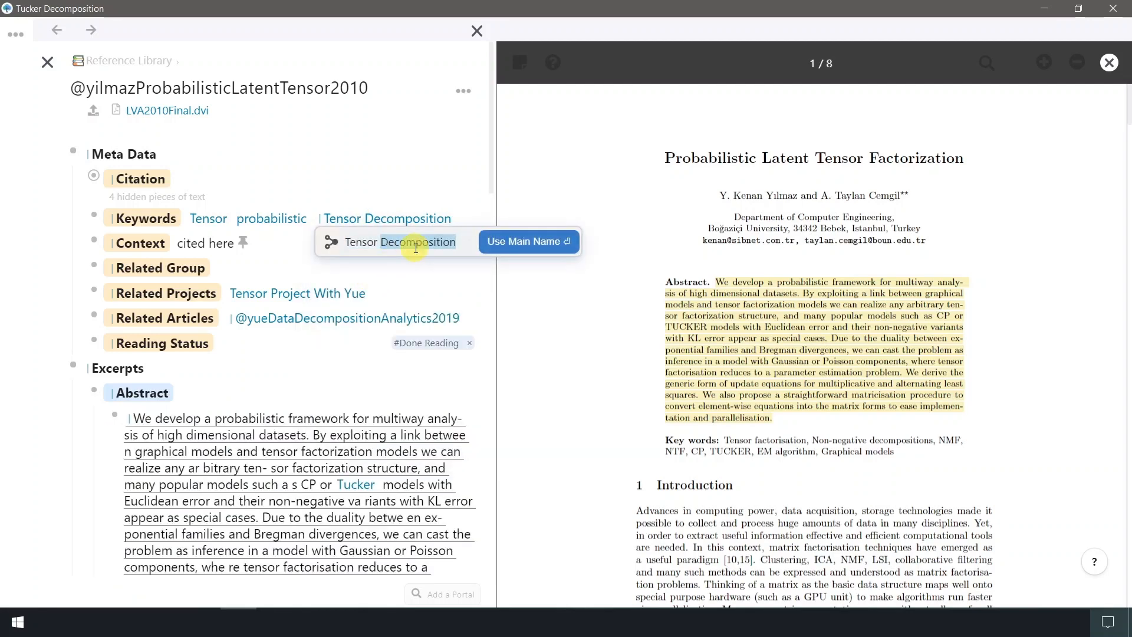
{"action": "type", "text": "Factorisation"}
{"action": "key", "text": "Return"}
{"action": "key", "text": "alt"}
{"action": "mouse_move", "coordinate": [390, 235]}
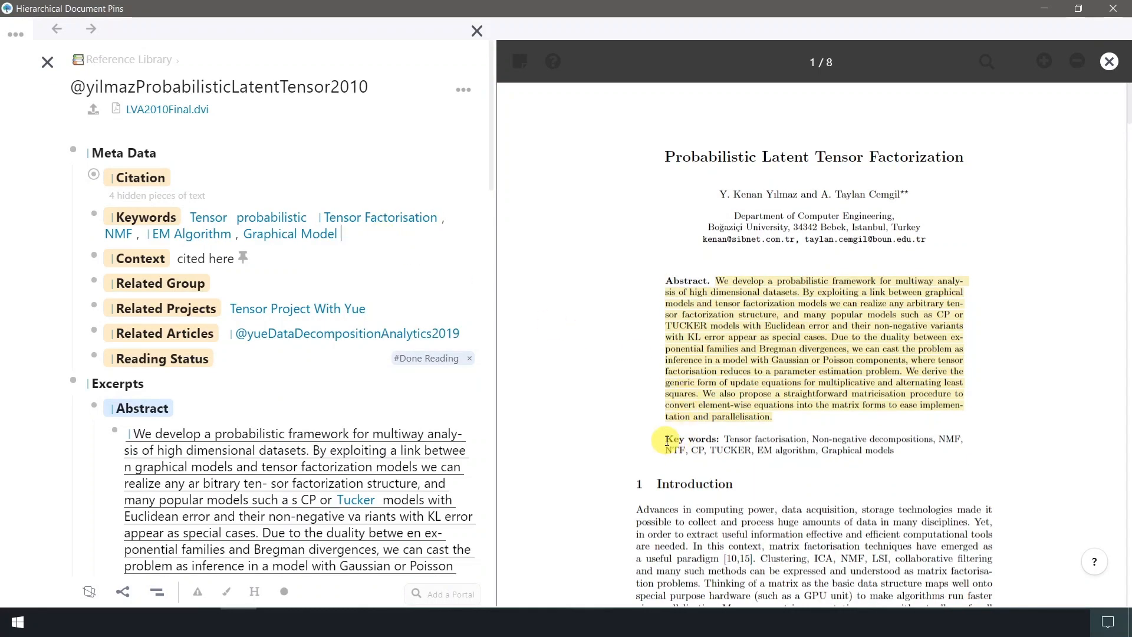
- Highlight the Key words paragraph in the PDF and paste its pin at the end of the Keywords field
{"action": "left_click_drag", "start_coordinate": [665, 441], "coordinate": [897, 450]}
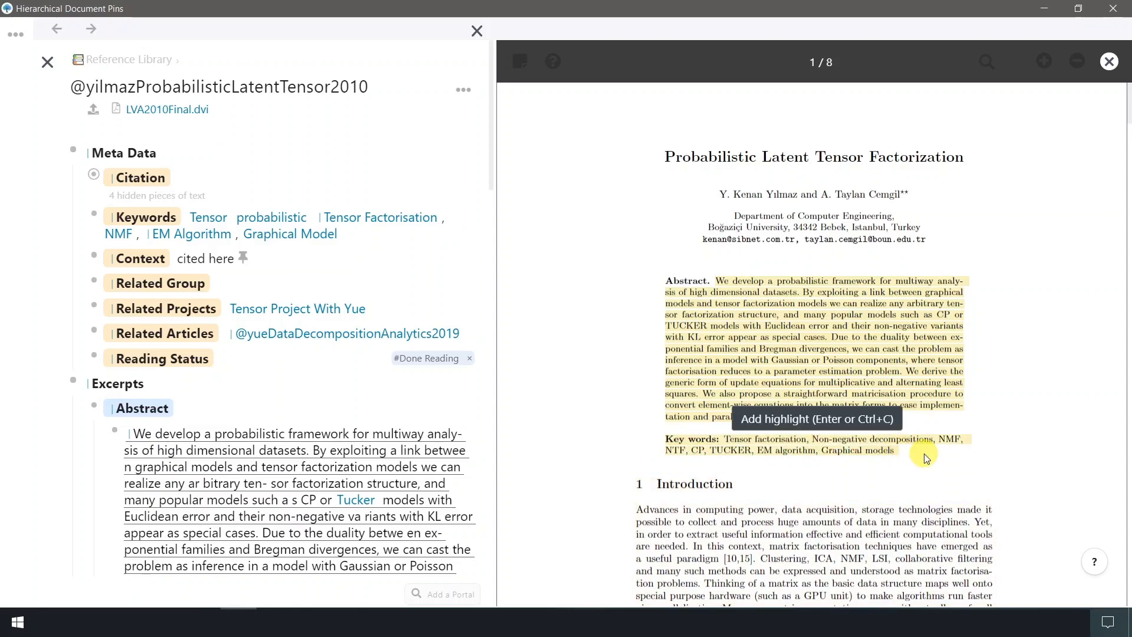
{"action": "key", "text": "ctrl+c"}
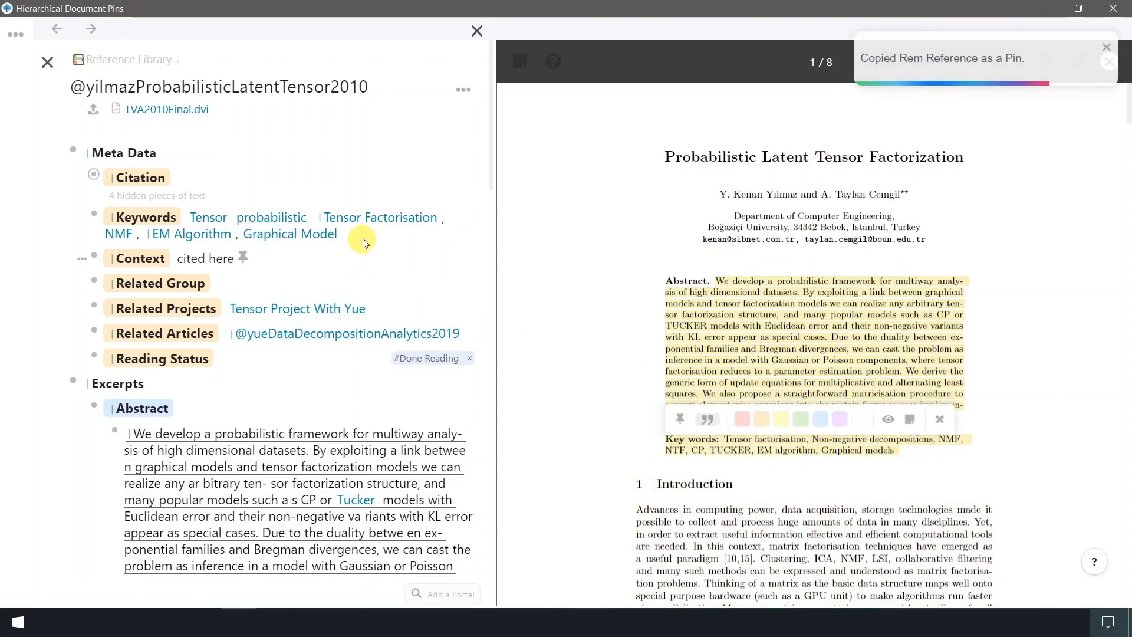
{"action": "left_click", "coordinate": [365, 236]}
{"action": "key", "text": "ctrl+v"}
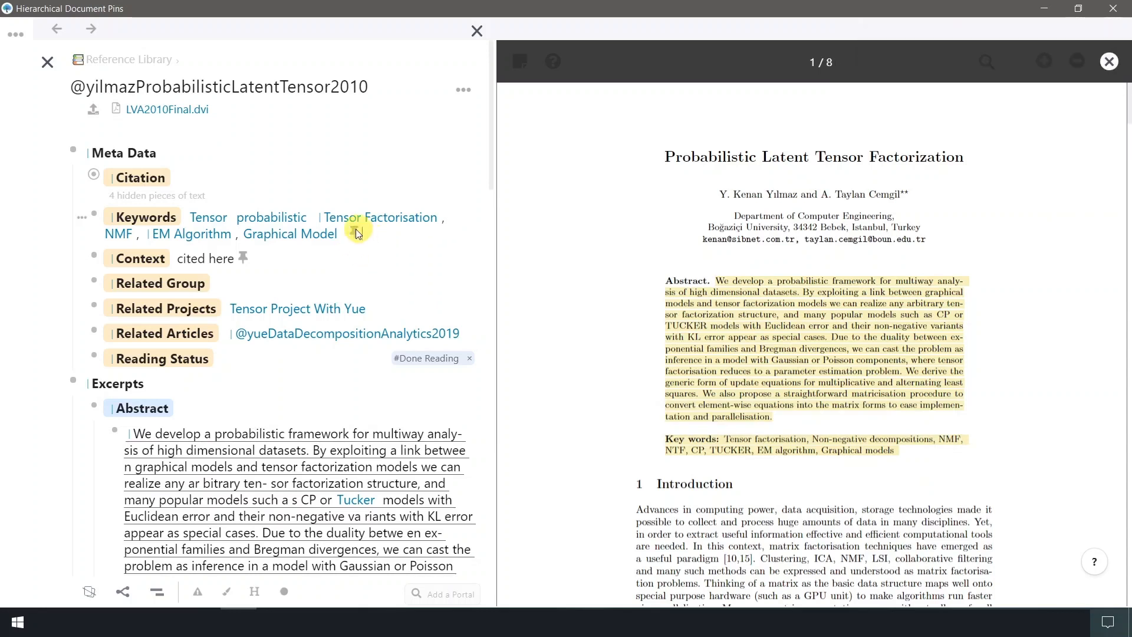
{"action": "mouse_move", "coordinate": [359, 239]}
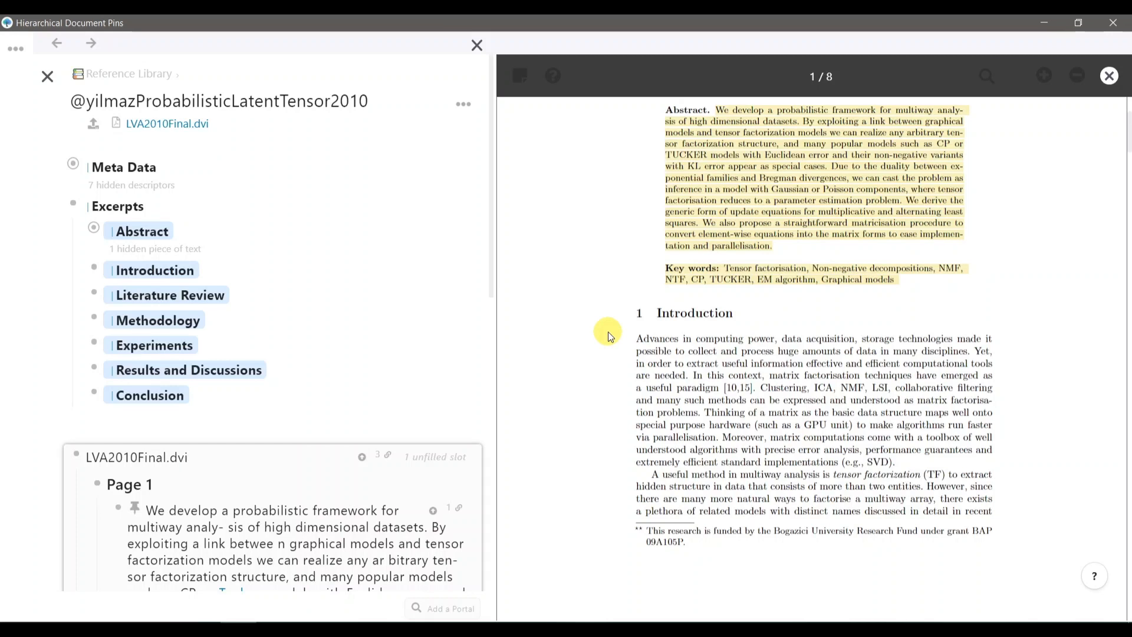
- Highlight the matrix factorisation passage citing [10,15] in the PDF's Introduction and entries 10 and 15 in its References list
{"action": "left_click_drag", "start_coordinate": [694, 387], "coordinate": [717, 440]}
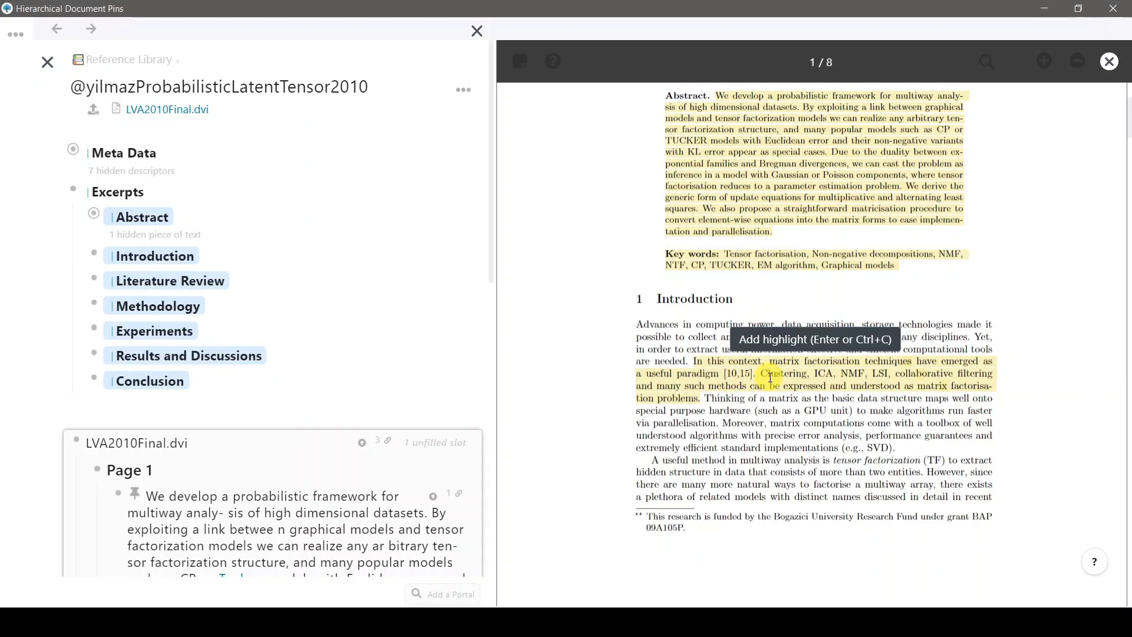
{"action": "key", "text": "ctrl+c"}
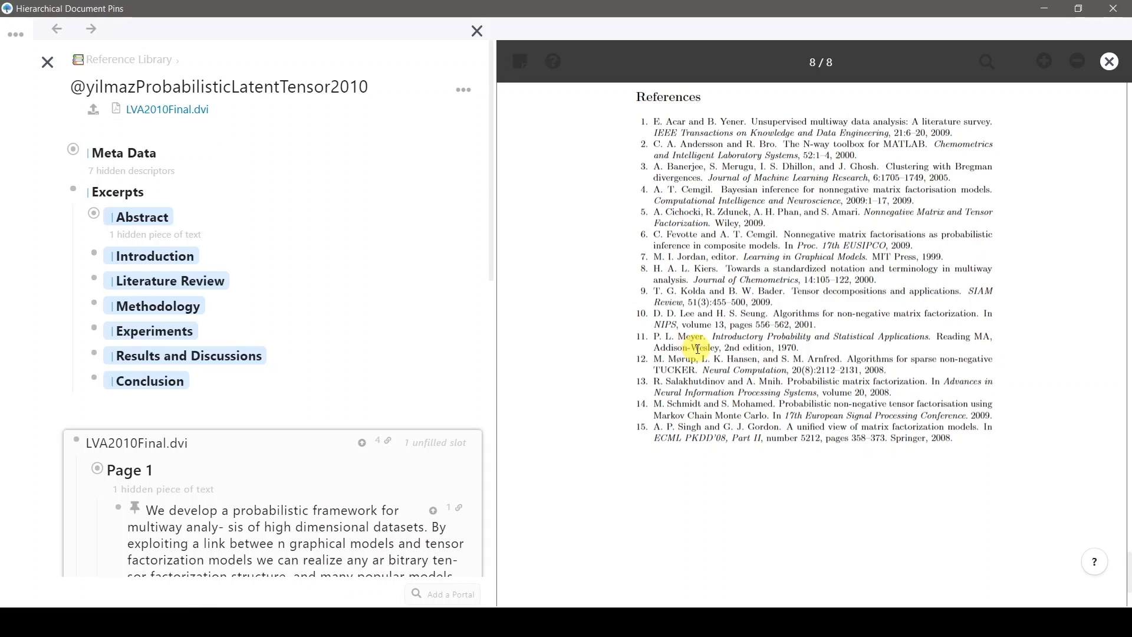
{"action": "left_click", "coordinate": [637, 312]}
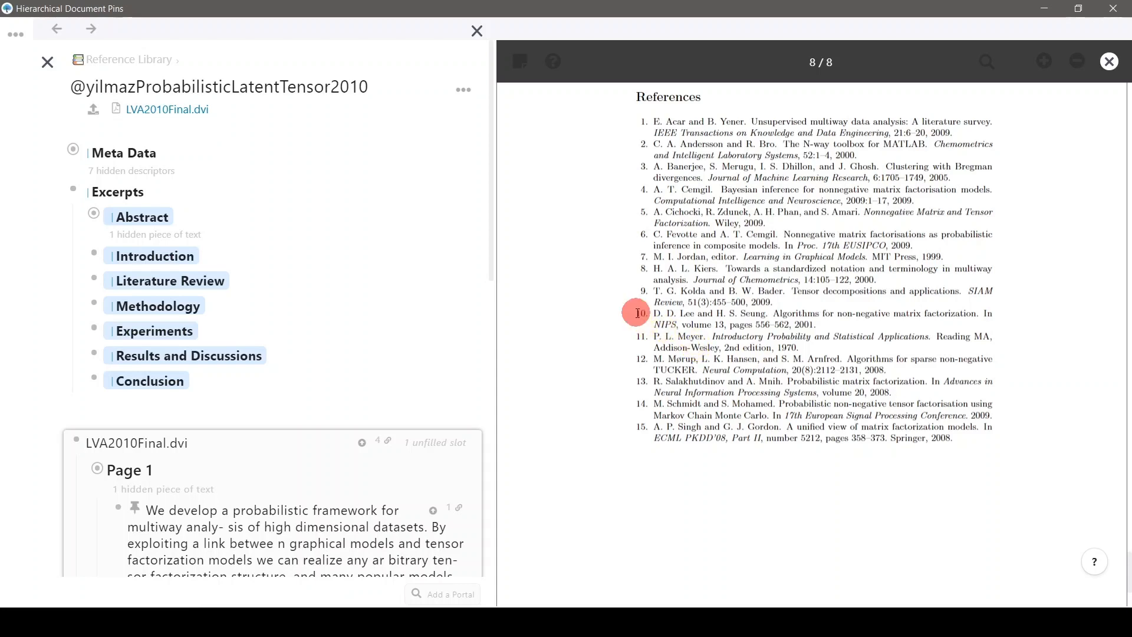
{"action": "left_click_drag", "start_coordinate": [636, 312], "coordinate": [819, 324]}
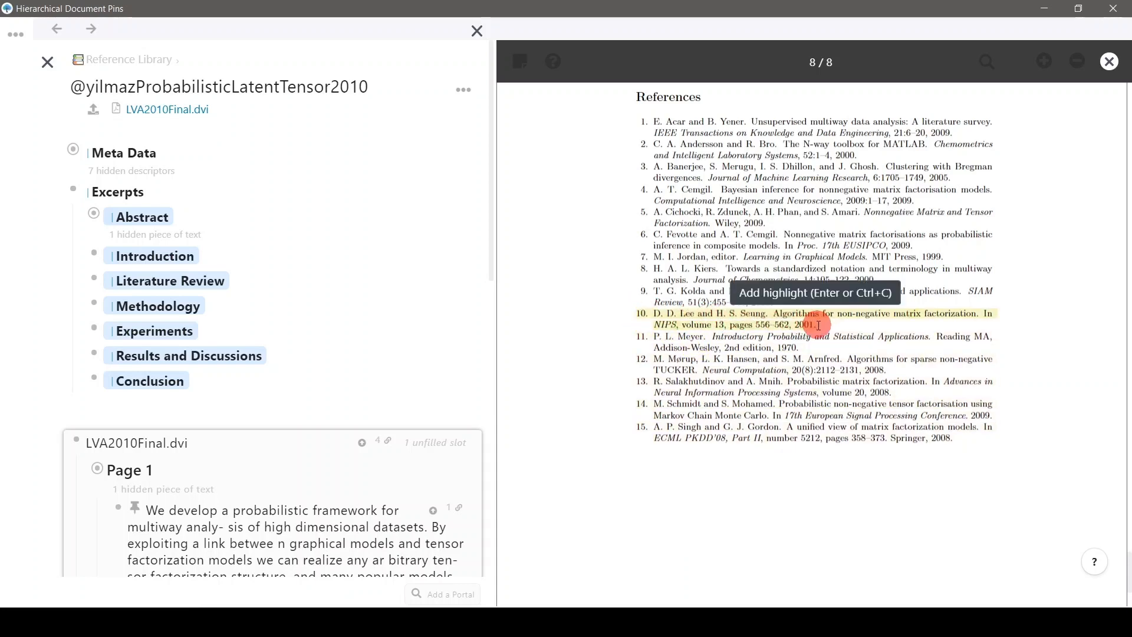
{"action": "key", "text": "ctrl+c"}
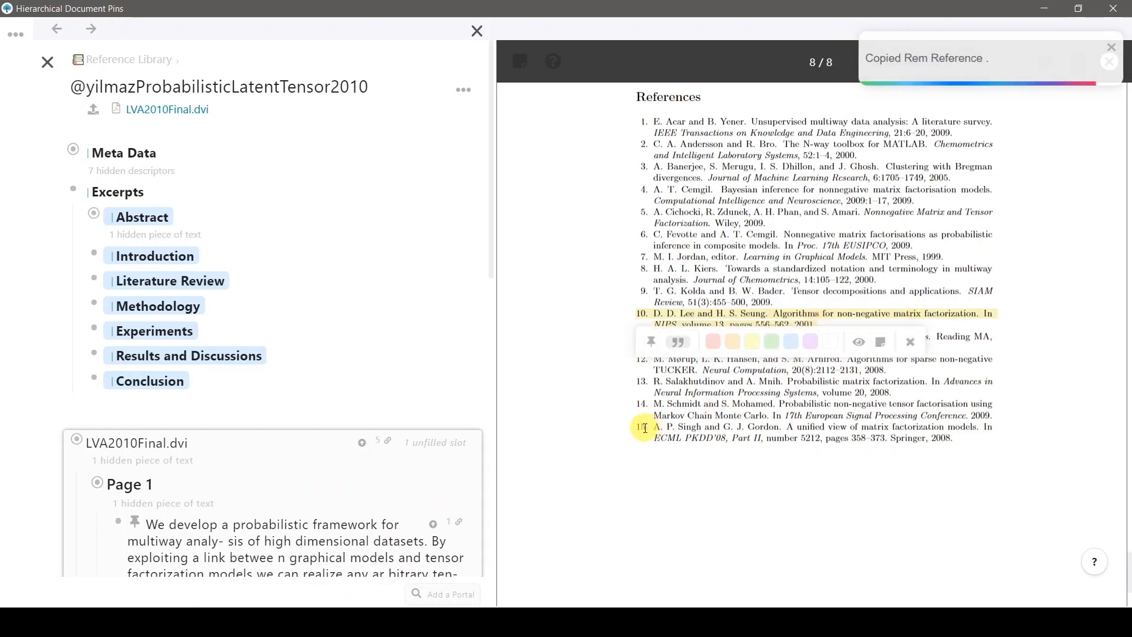
{"action": "left_click_drag", "start_coordinate": [645, 428], "coordinate": [942, 435]}
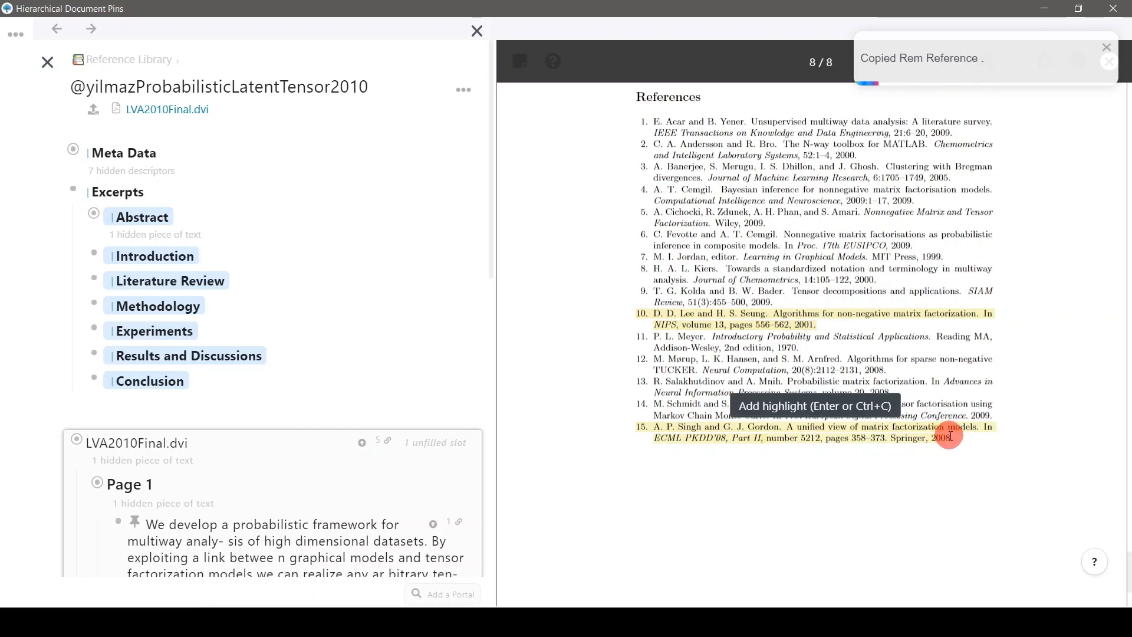
{"action": "key", "text": "ctrl+c"}
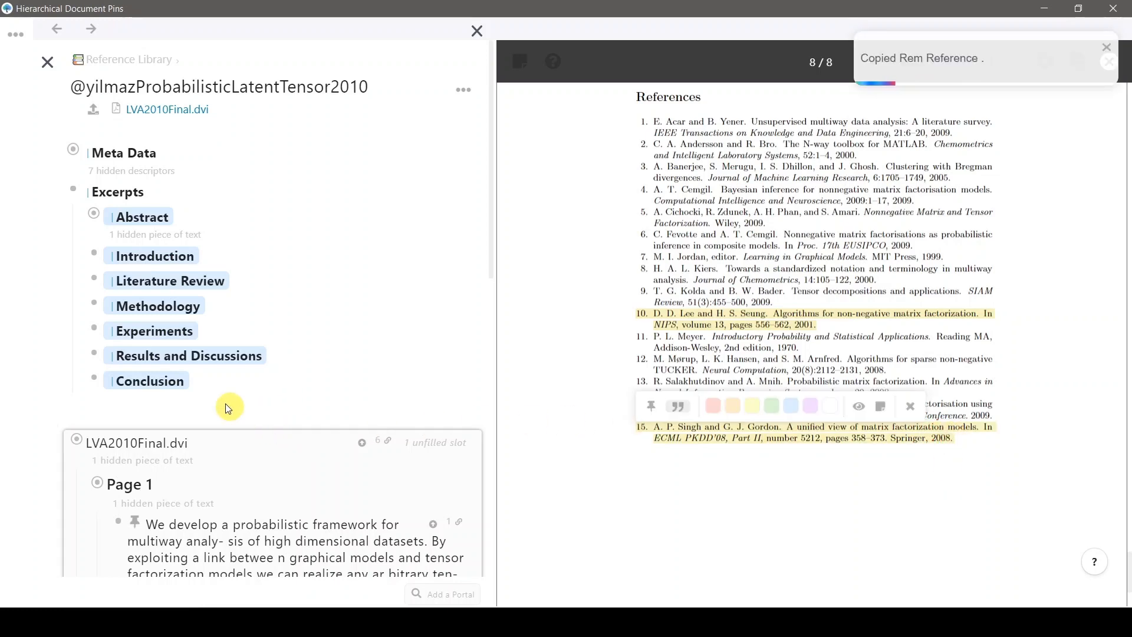
- Expand the hidden highlights under Page 1 and Page 8 in the LVA2010Final.dvi portal
{"action": "scroll", "coordinate": [222, 400], "scroll_direction": "down", "scroll_amount": 5}
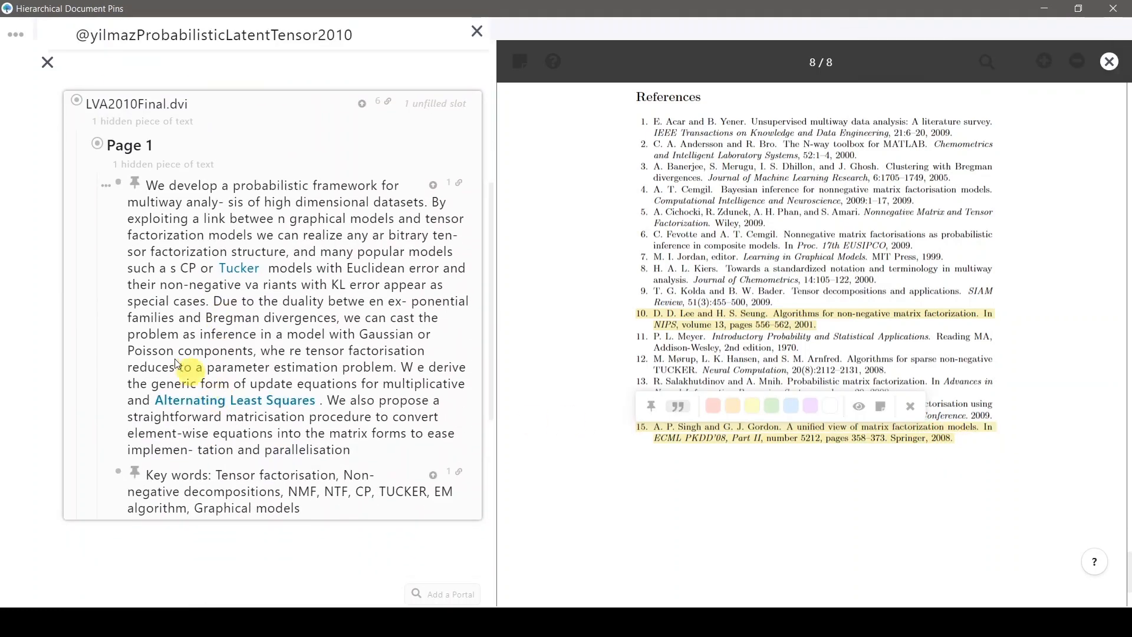
{"action": "left_click", "coordinate": [84, 149]}
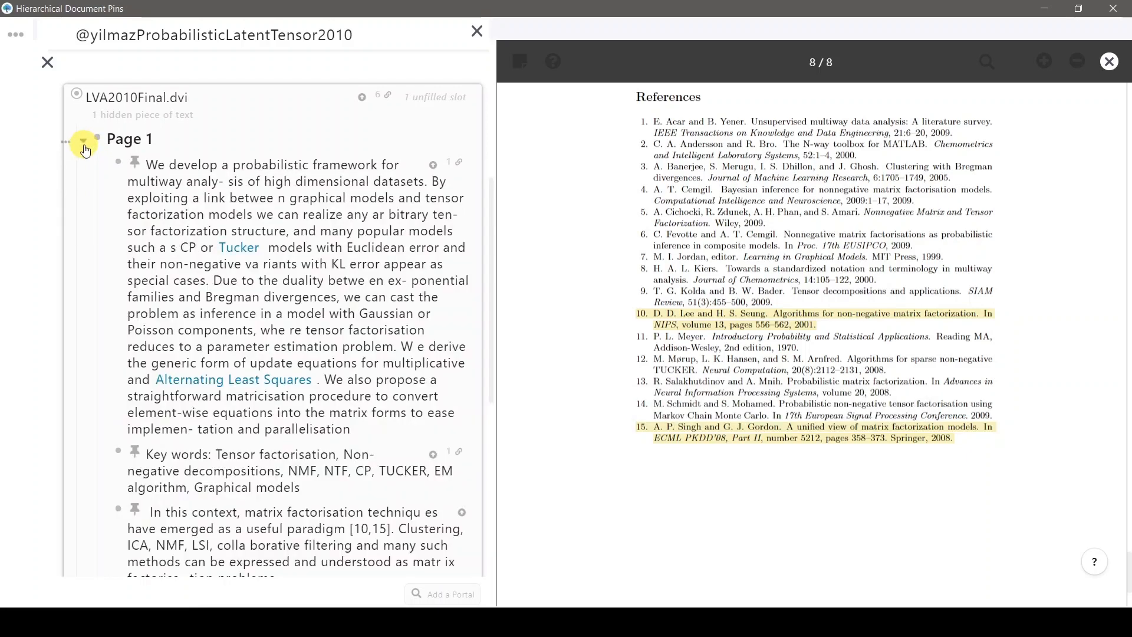
{"action": "scroll", "coordinate": [170, 263], "scroll_direction": "down", "scroll_amount": 3}
{"action": "triple_click", "coordinate": [219, 353]}
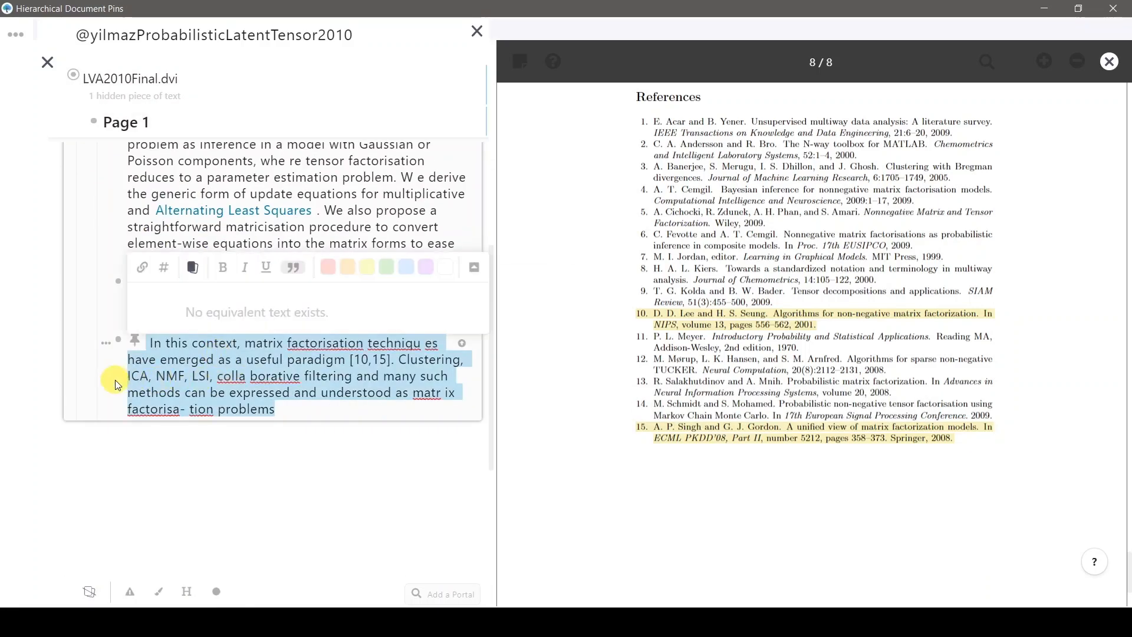
{"action": "left_click", "coordinate": [117, 341]}
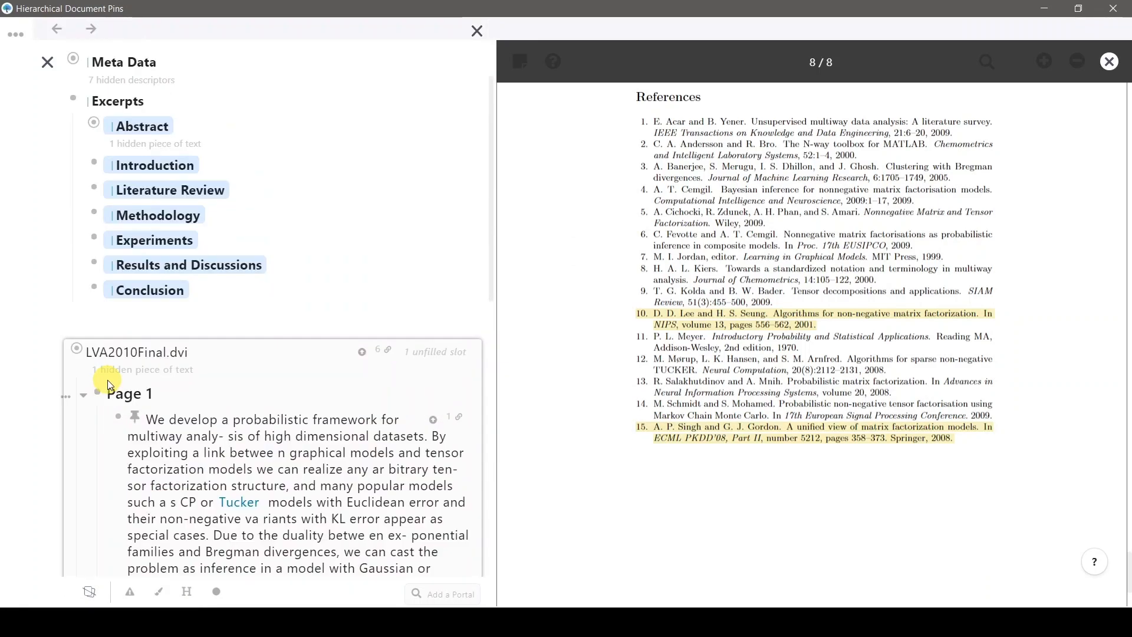
{"action": "scroll", "coordinate": [132, 393], "scroll_direction": "down", "scroll_amount": 9}
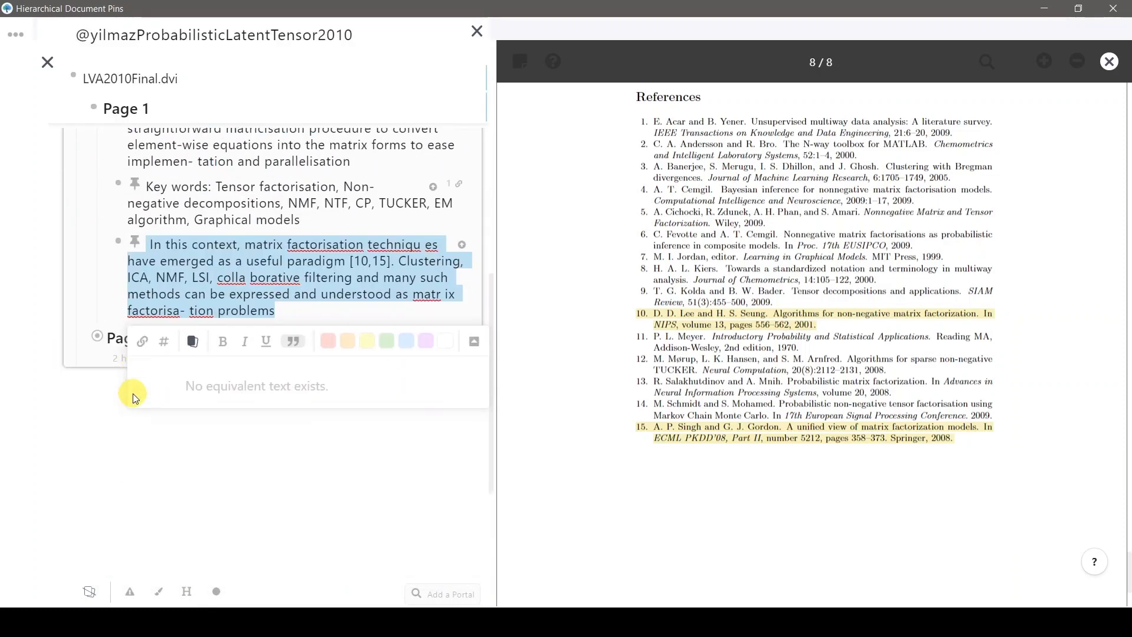
{"action": "left_click", "coordinate": [77, 348]}
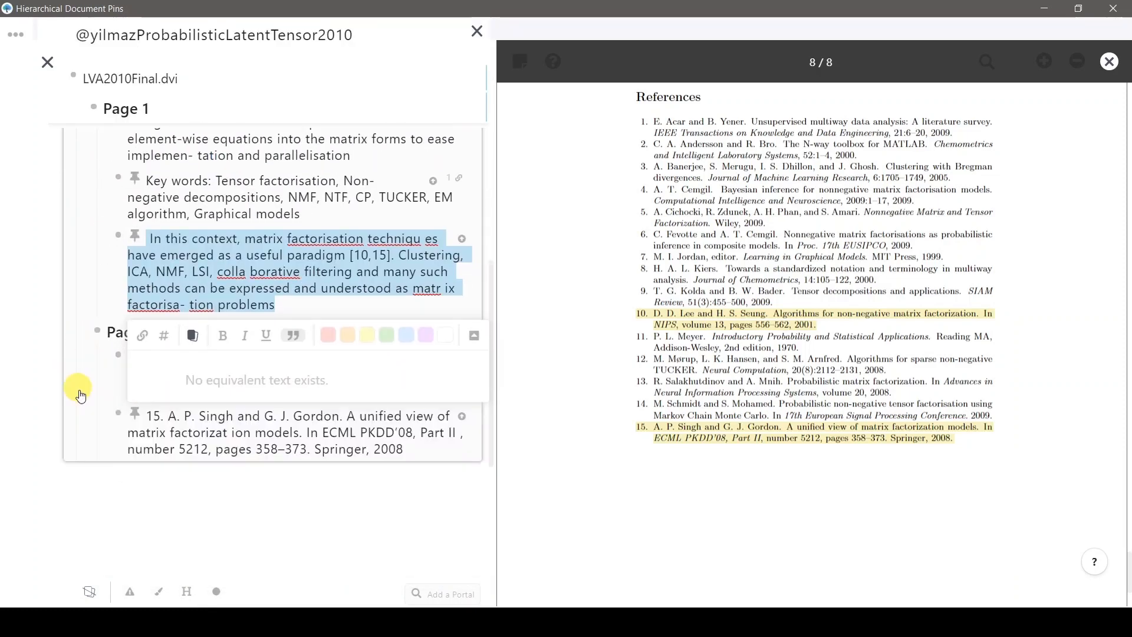
{"action": "left_click", "coordinate": [324, 263]}
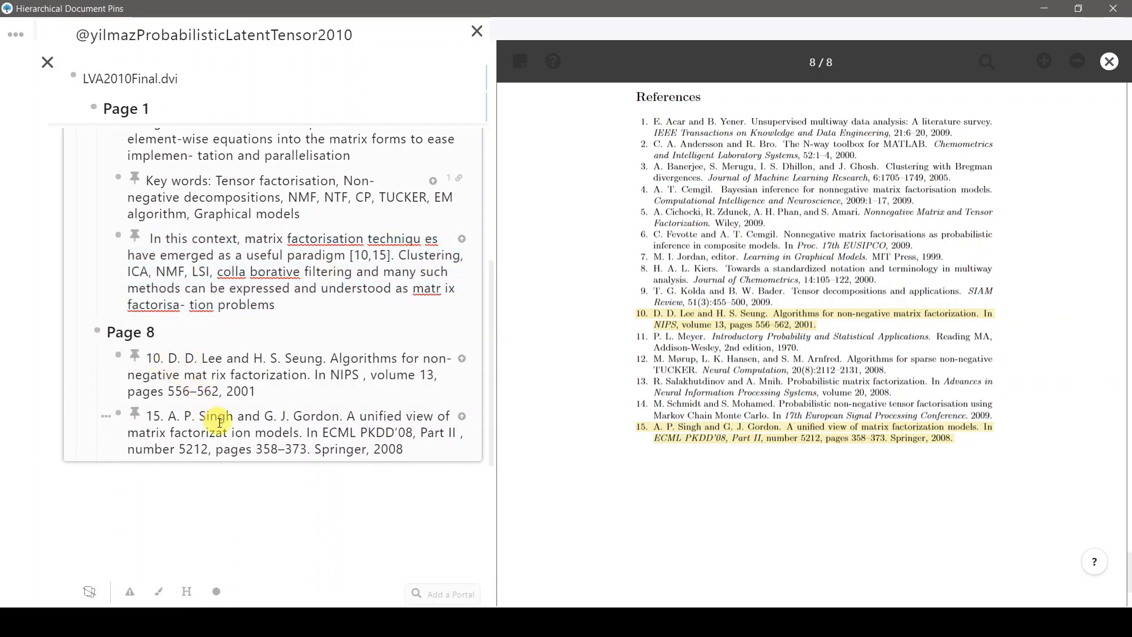
- Turn the word Clustering in the matrix factorisation highlight under Page 1 into a Rem reference
{"action": "scroll", "coordinate": [253, 407], "scroll_direction": "up", "scroll_amount": 2}
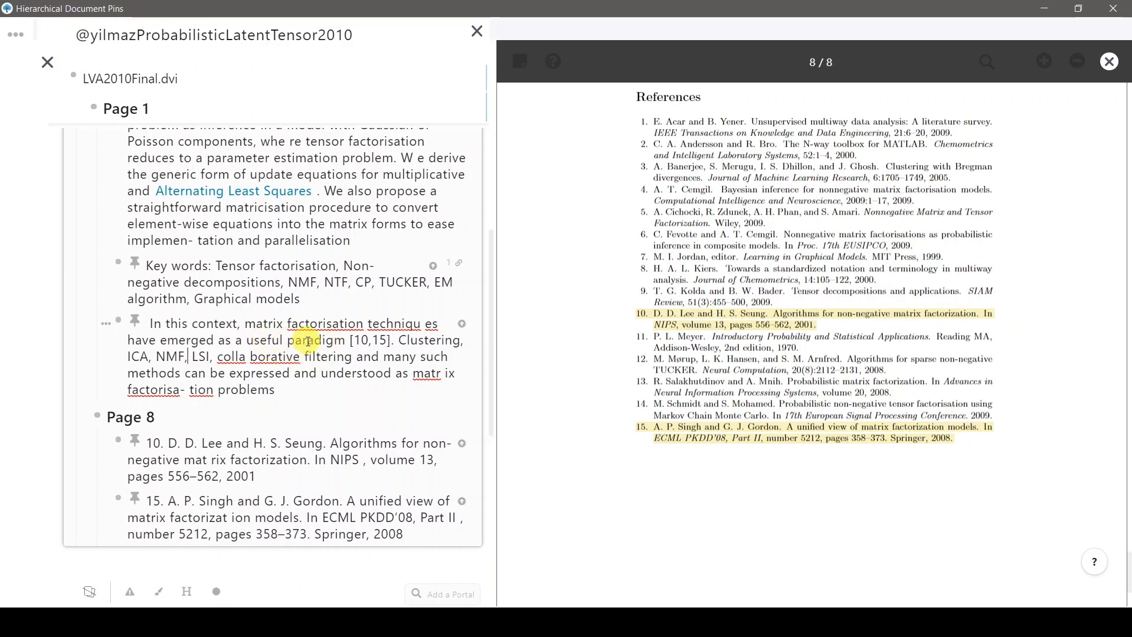
{"action": "left_click", "coordinate": [245, 324]}
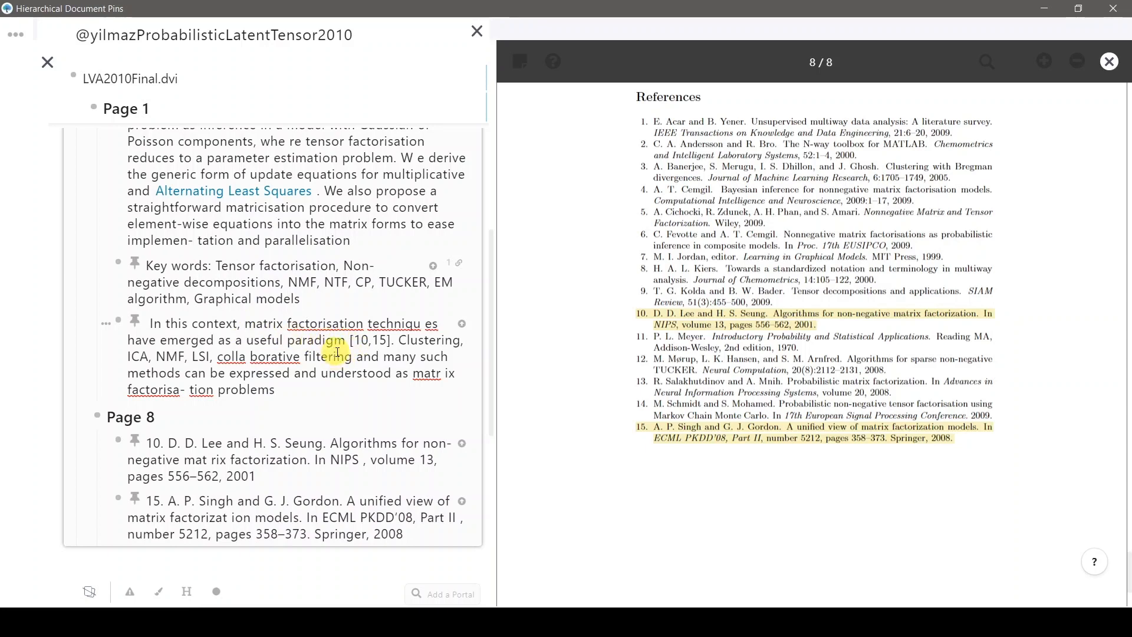
{"action": "double_click", "coordinate": [428, 345]}
{"action": "type", "text": "[["}
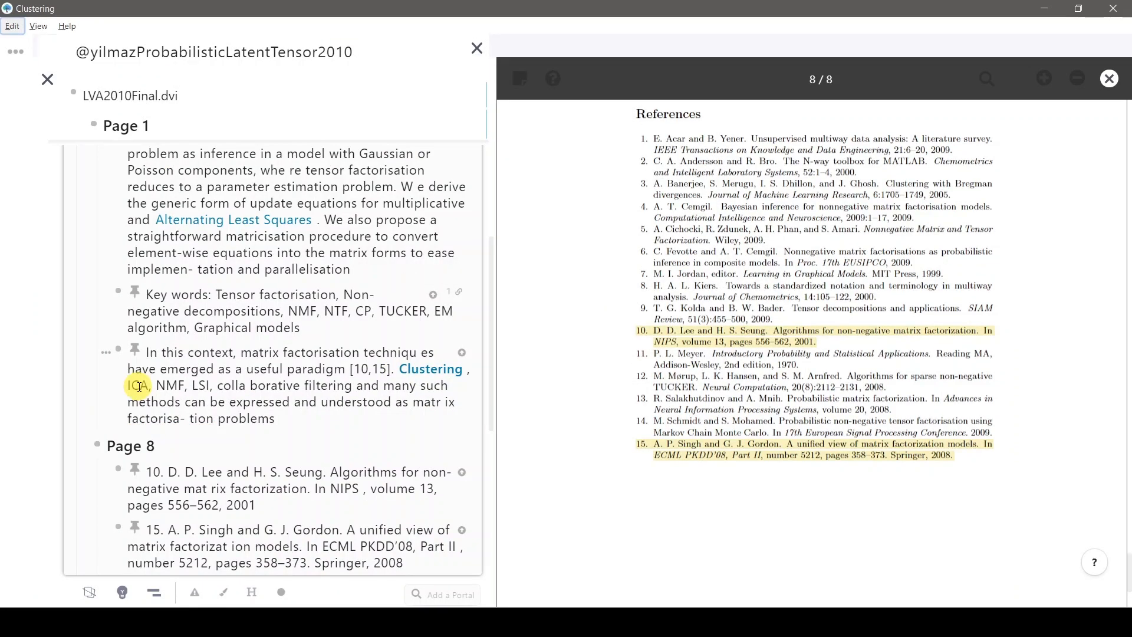
- Insert a reference to Independent Component Analysis directly after ICA in the matrix factorisation highlight
{"action": "double_click", "coordinate": [139, 386]}
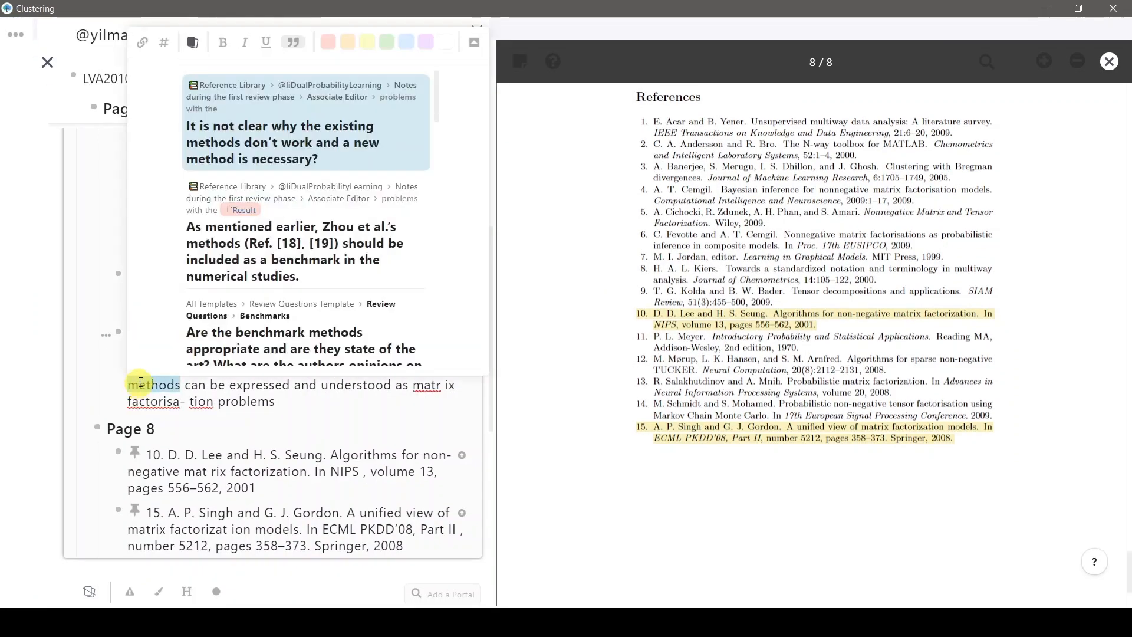
{"action": "left_click", "coordinate": [152, 393]}
{"action": "double_click", "coordinate": [138, 368]}
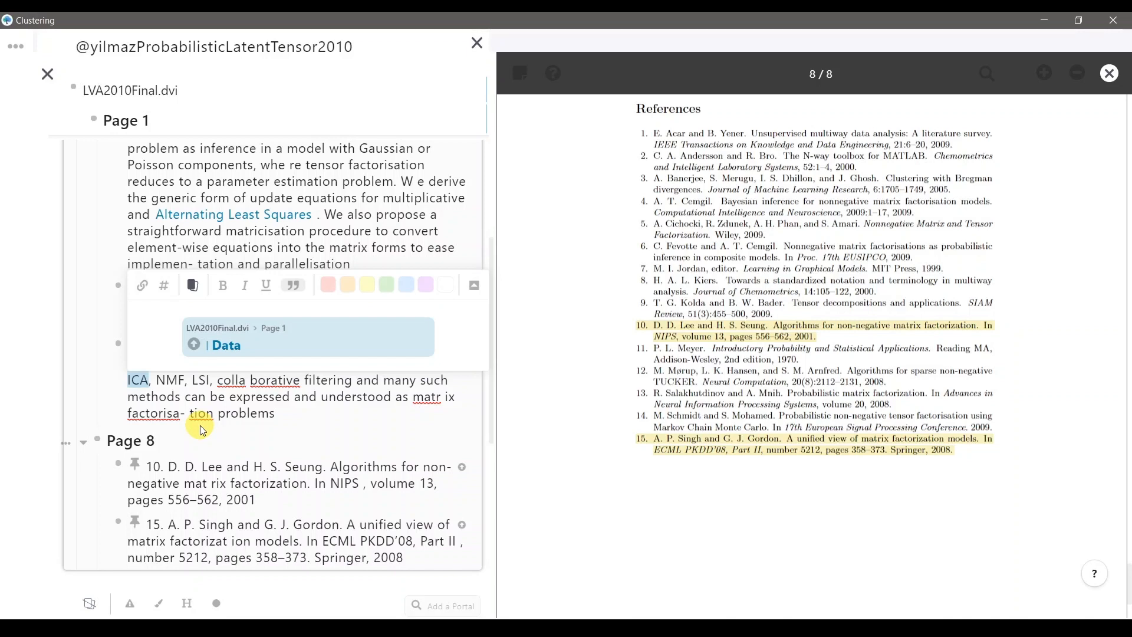
{"action": "key", "text": "Right"}
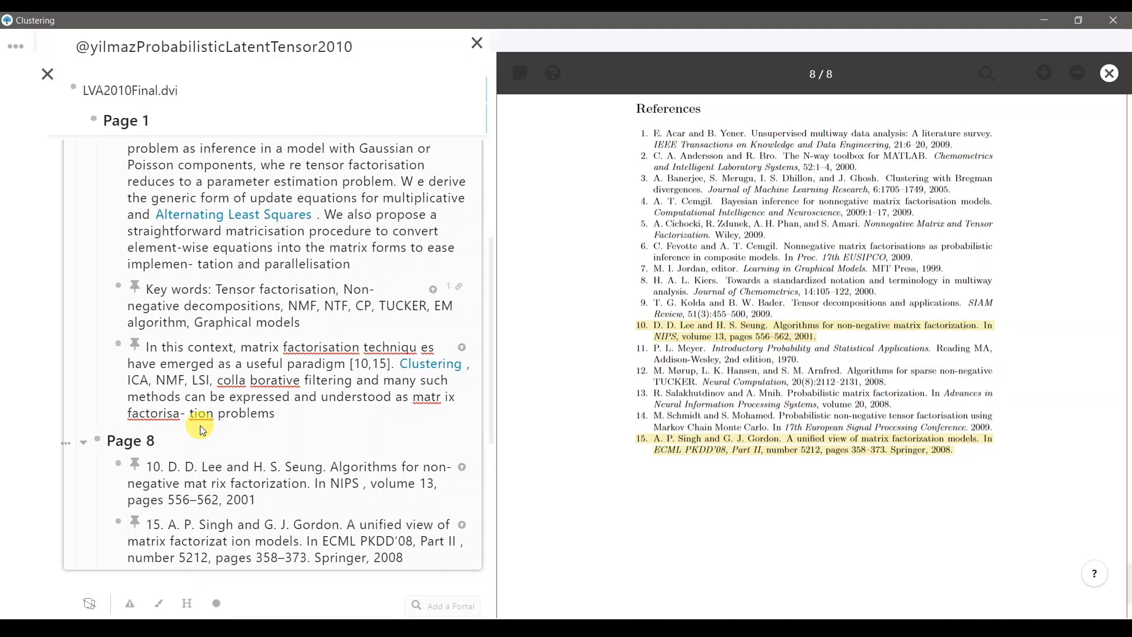
{"action": "type", "text": "[["}
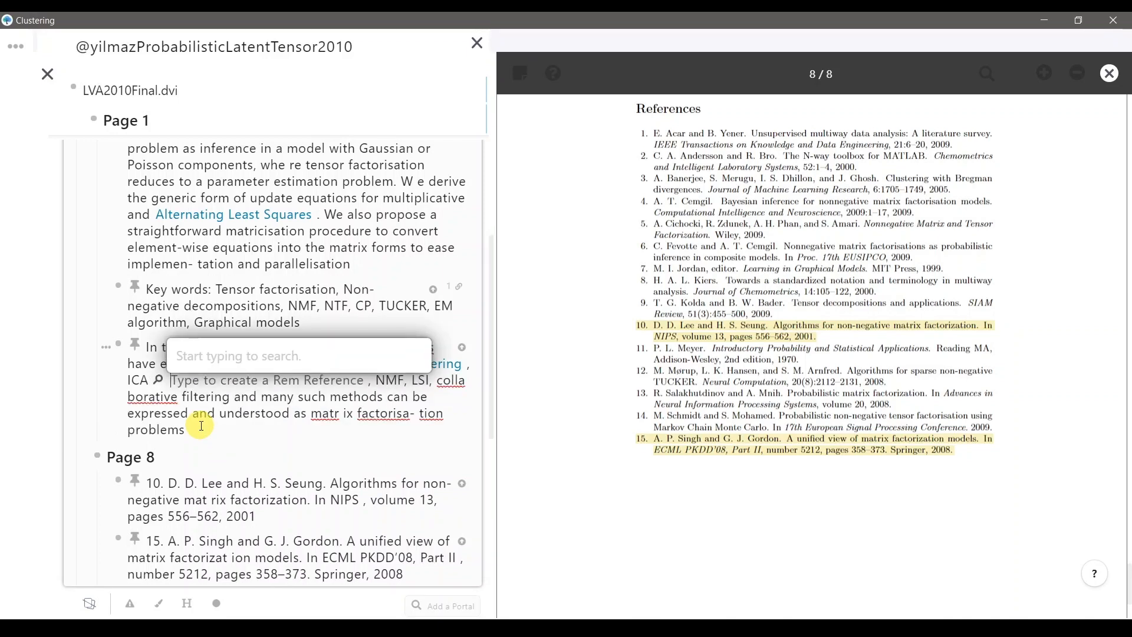
{"action": "type", "text": "I"}
{"action": "key", "text": "Return"}
- Create the alias ICA for the Independent Component Analysis reference in the matrix factorisation highlight
{"action": "left_click", "coordinate": [328, 381]}
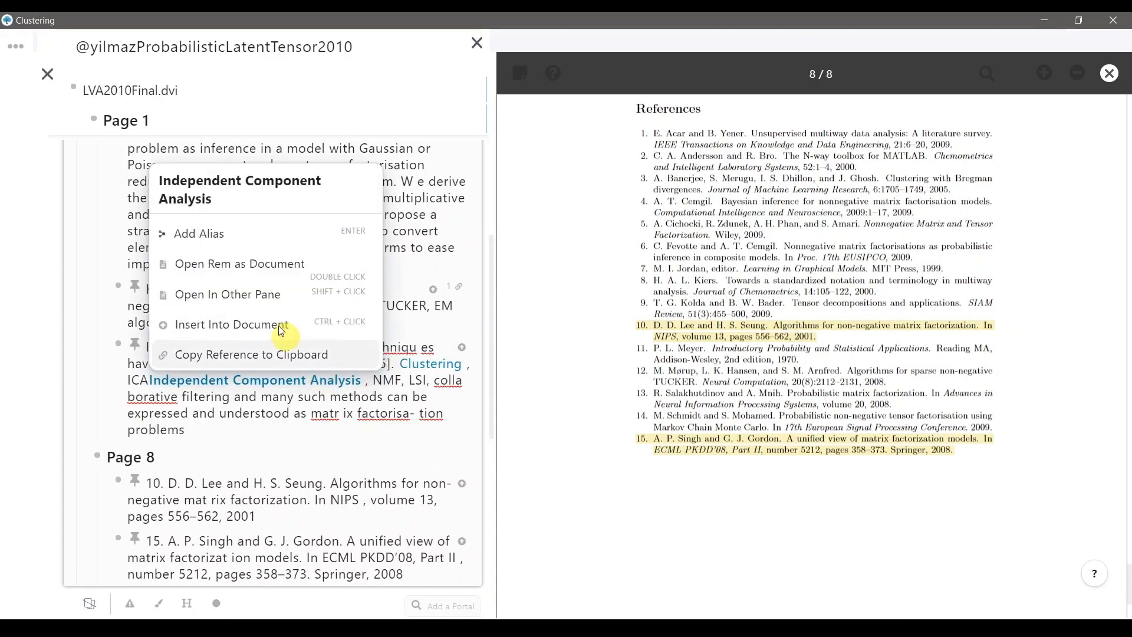
{"action": "left_click", "coordinate": [228, 236]}
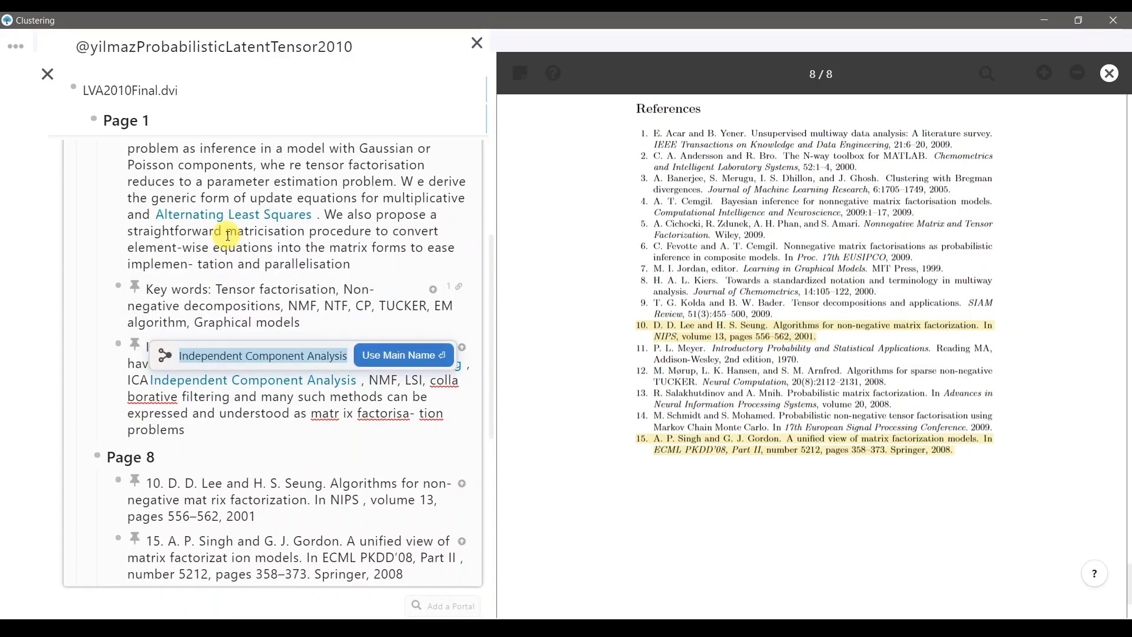
{"action": "type", "text": "ICA"}
{"action": "key", "text": "Return"}
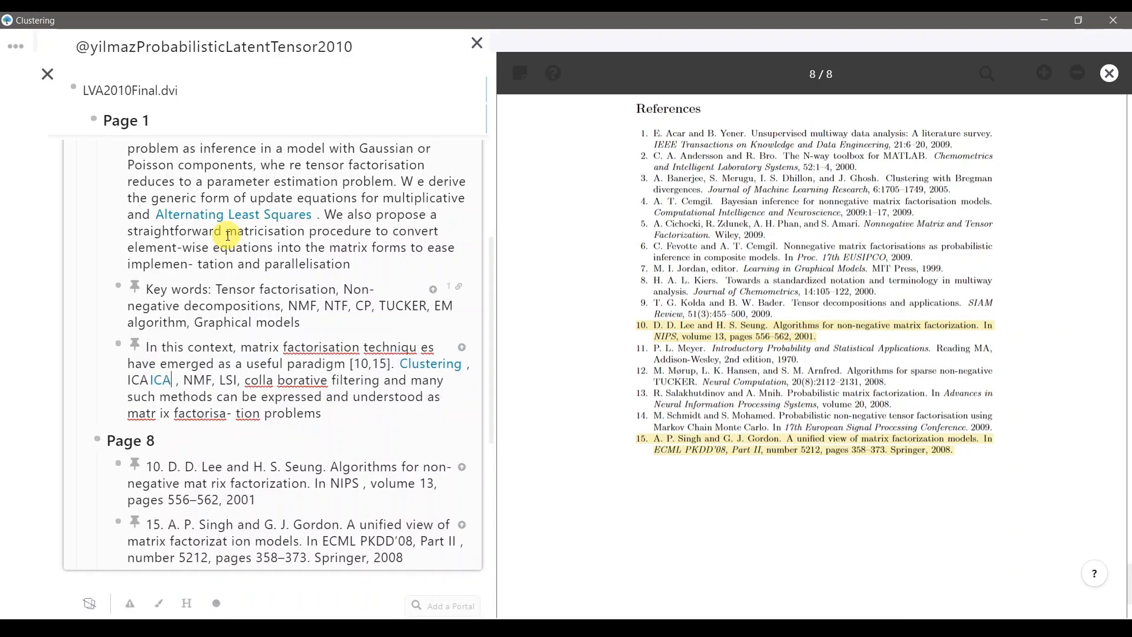
{"action": "mouse_move", "coordinate": [144, 389]}
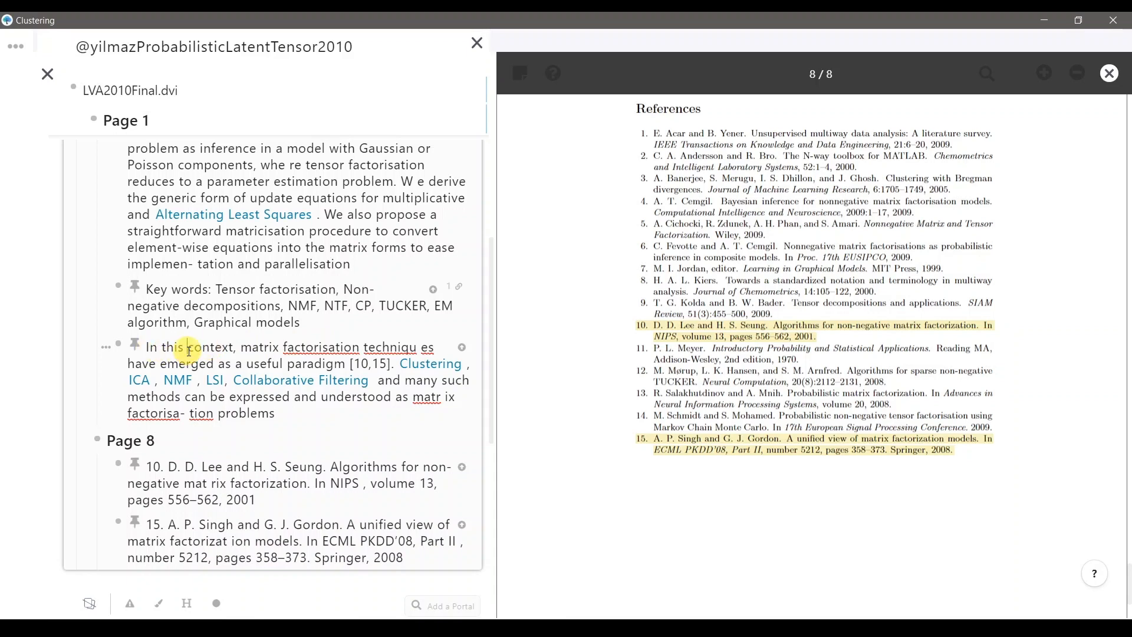
- Copy the matrix factorisation highlight's Rem reference and paste it as a child of Literature Review under Excerpts
{"action": "key", "text": "ctrl+shift+c"}
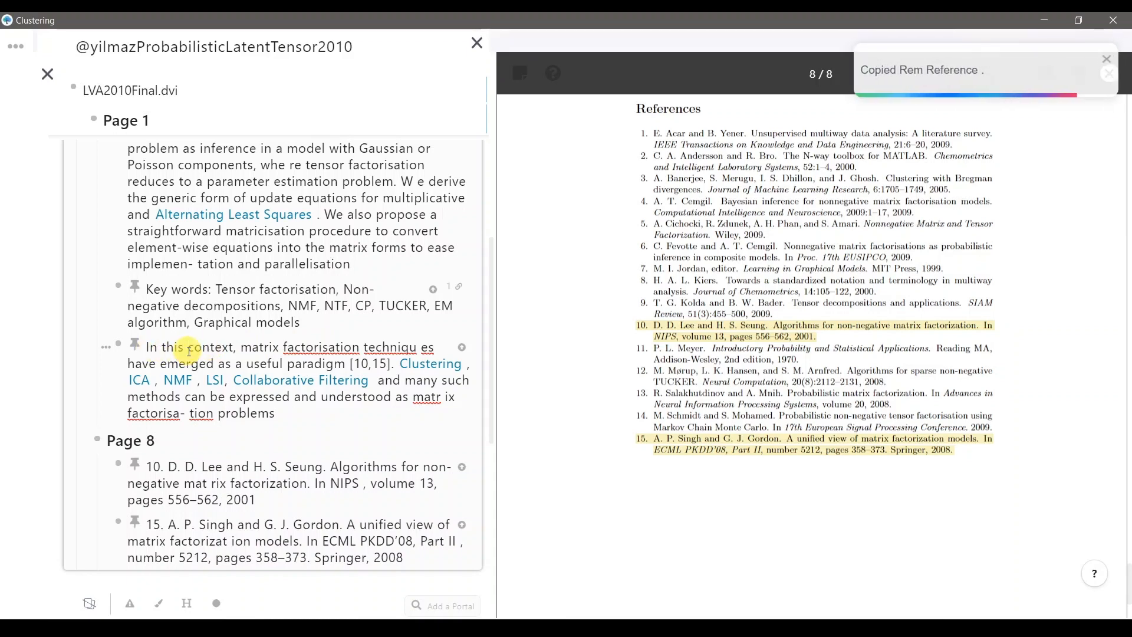
{"action": "scroll", "coordinate": [204, 348], "scroll_direction": "up", "scroll_amount": 10}
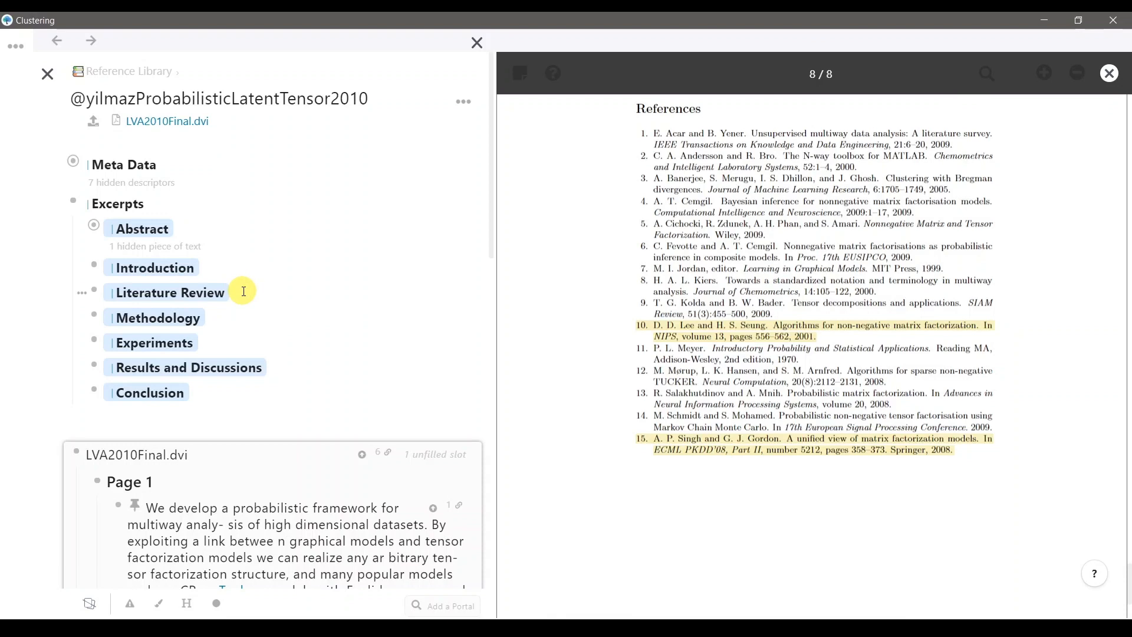
{"action": "left_click", "coordinate": [243, 291]}
{"action": "key", "text": "Return"}
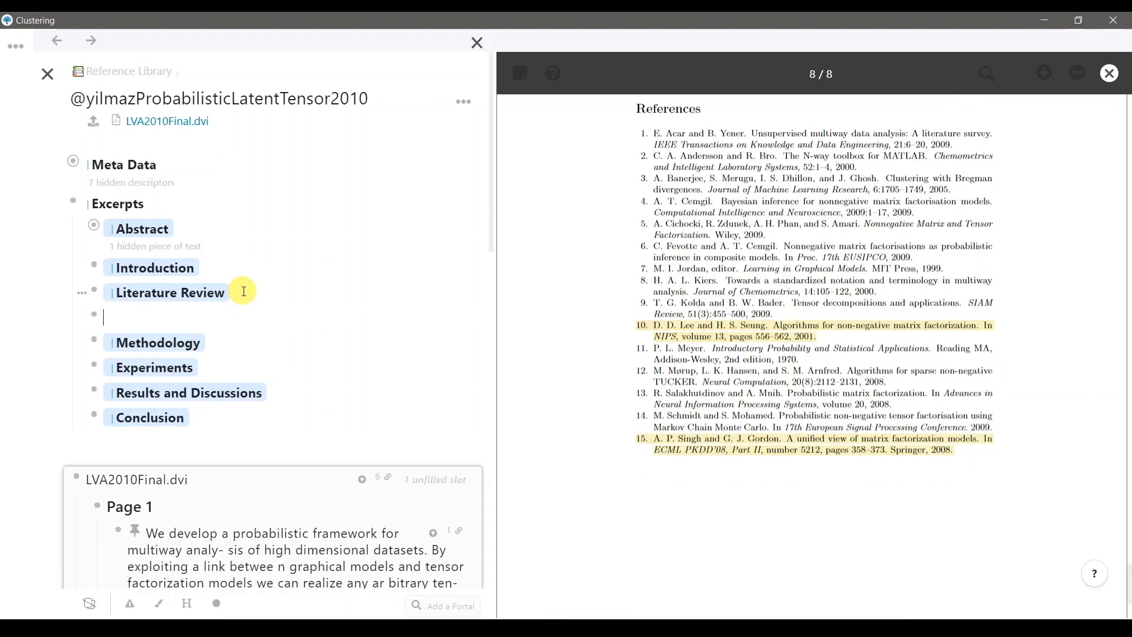
{"action": "key", "text": "Tab"}
{"action": "key", "text": "ctrl+v"}
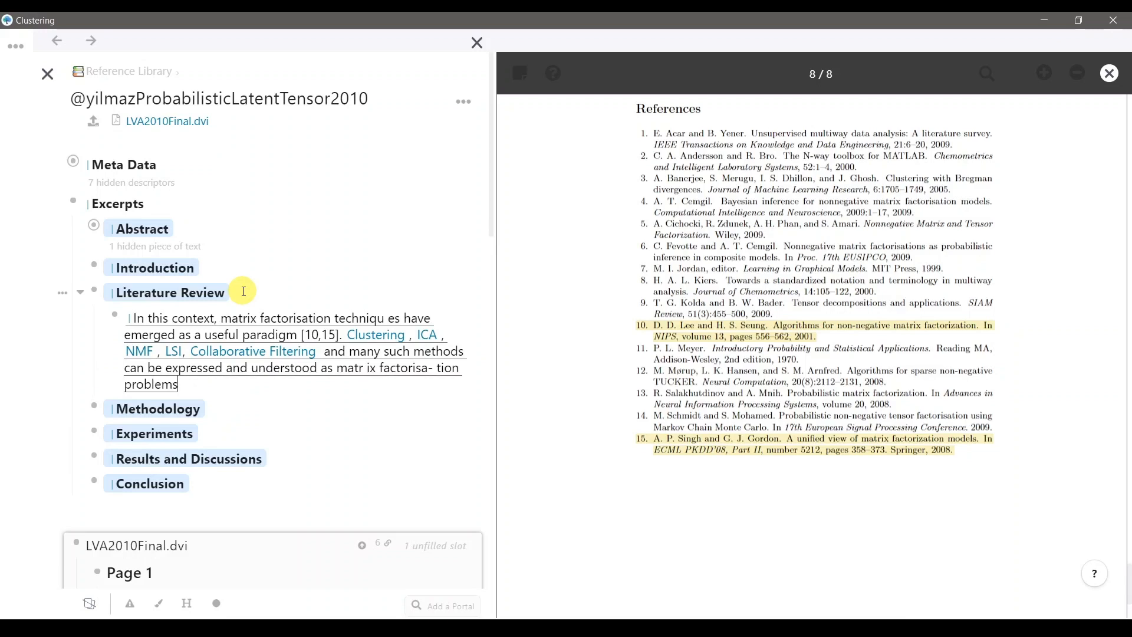
- Copy the Rem reference of highlighted bibliography entry 10 and paste it as a child of the Literature Review excerpt
{"action": "key", "text": "Return"}
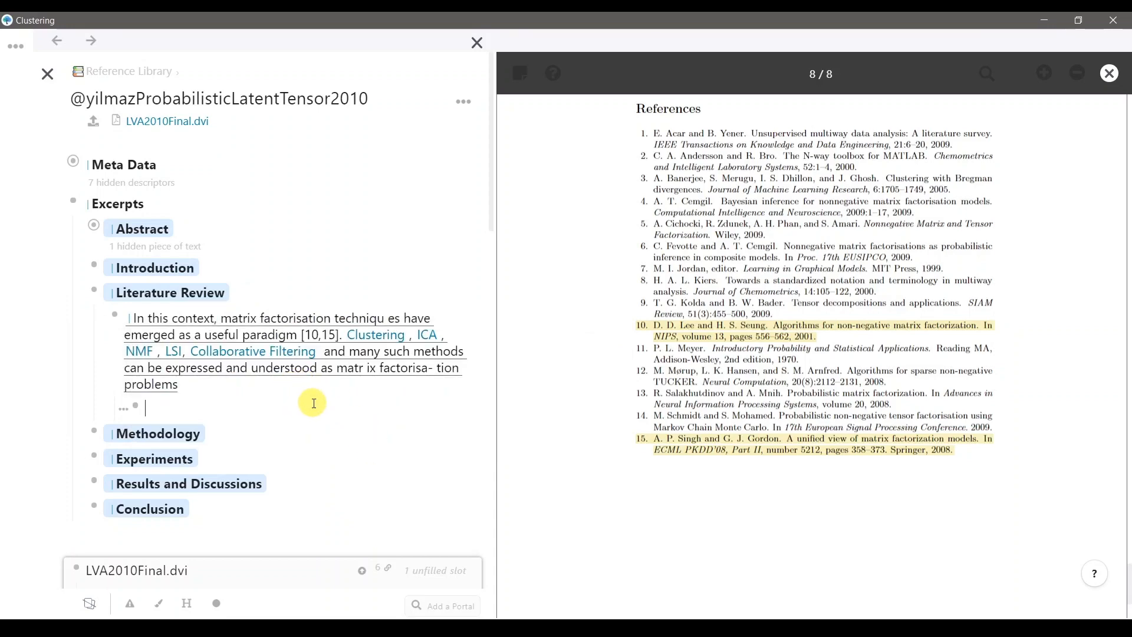
{"action": "scroll", "coordinate": [312, 403], "scroll_direction": "down", "scroll_amount": 15}
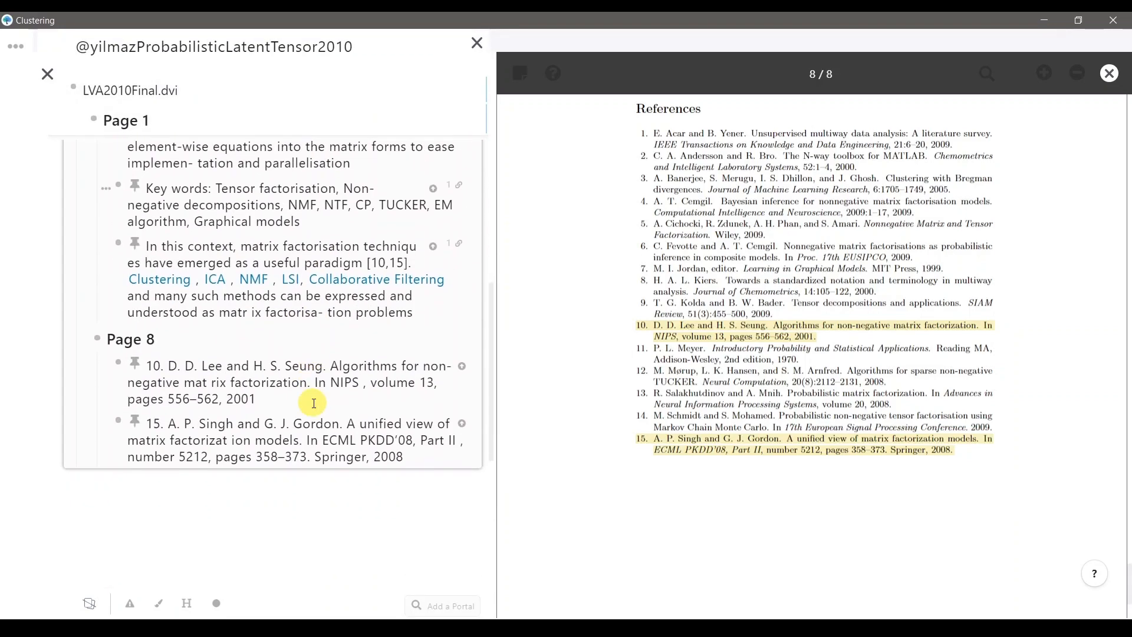
{"action": "left_click", "coordinate": [299, 361]}
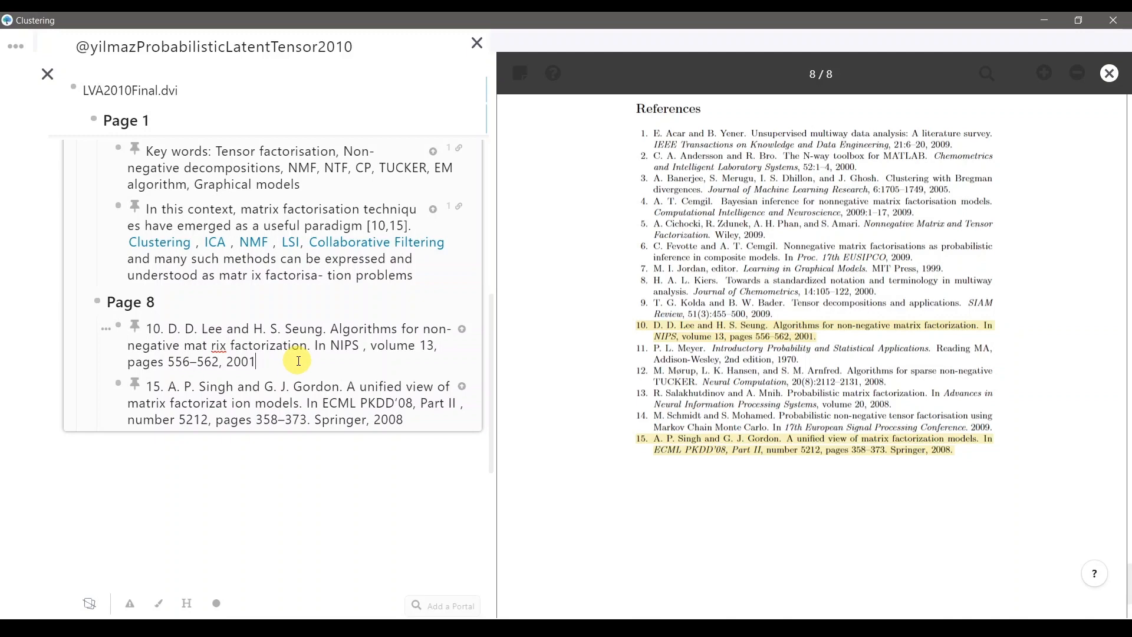
{"action": "key", "text": "ctrl+shift+c"}
{"action": "scroll", "coordinate": [298, 361], "scroll_direction": "up", "scroll_amount": 12}
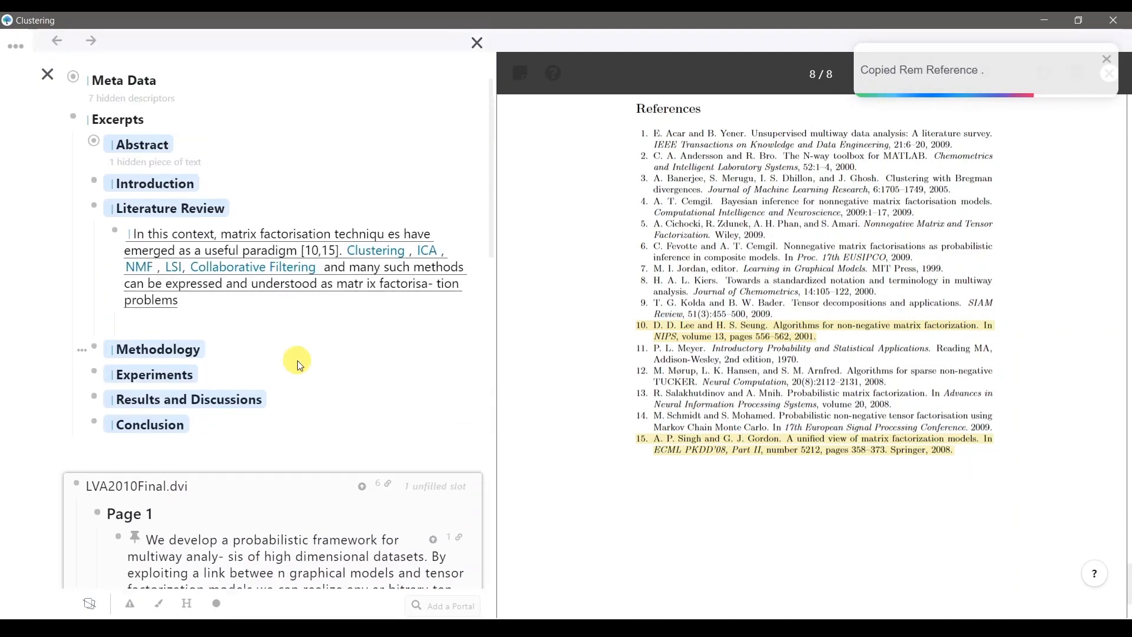
{"action": "left_click", "coordinate": [273, 326]}
{"action": "key", "text": "ctrl+v"}
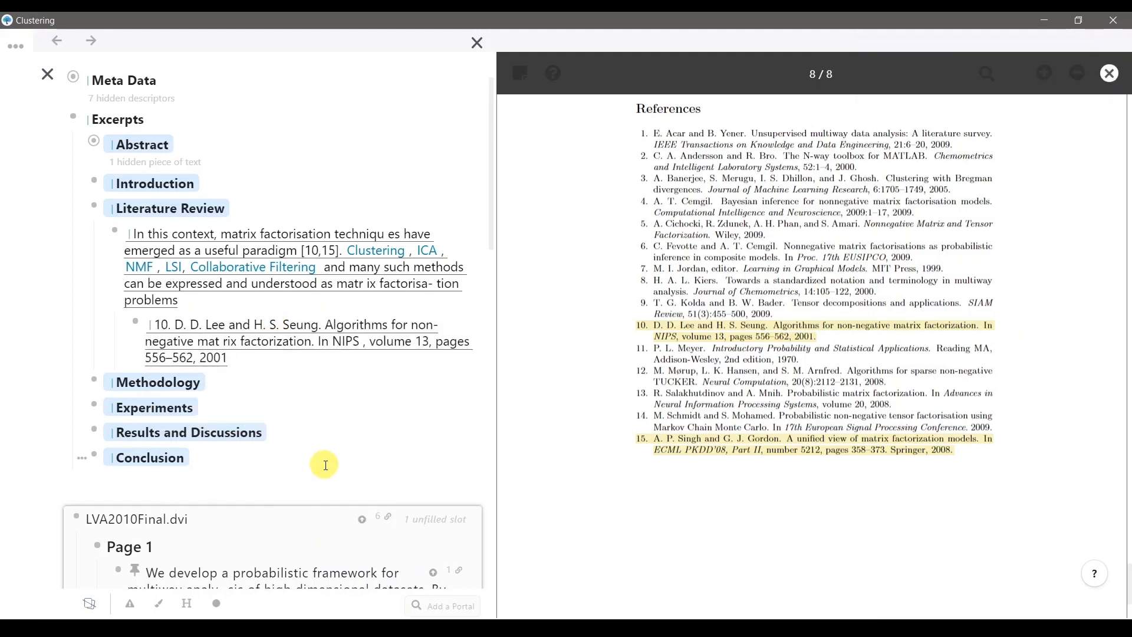
- Copy the Rem reference of highlighted bibliography entry 15 and paste it directly below entry 10 under the Literature Review excerpt
{"action": "scroll", "coordinate": [324, 462], "scroll_direction": "down", "scroll_amount": 5}
{"action": "scroll", "coordinate": [325, 465], "scroll_direction": "down", "scroll_amount": 5}
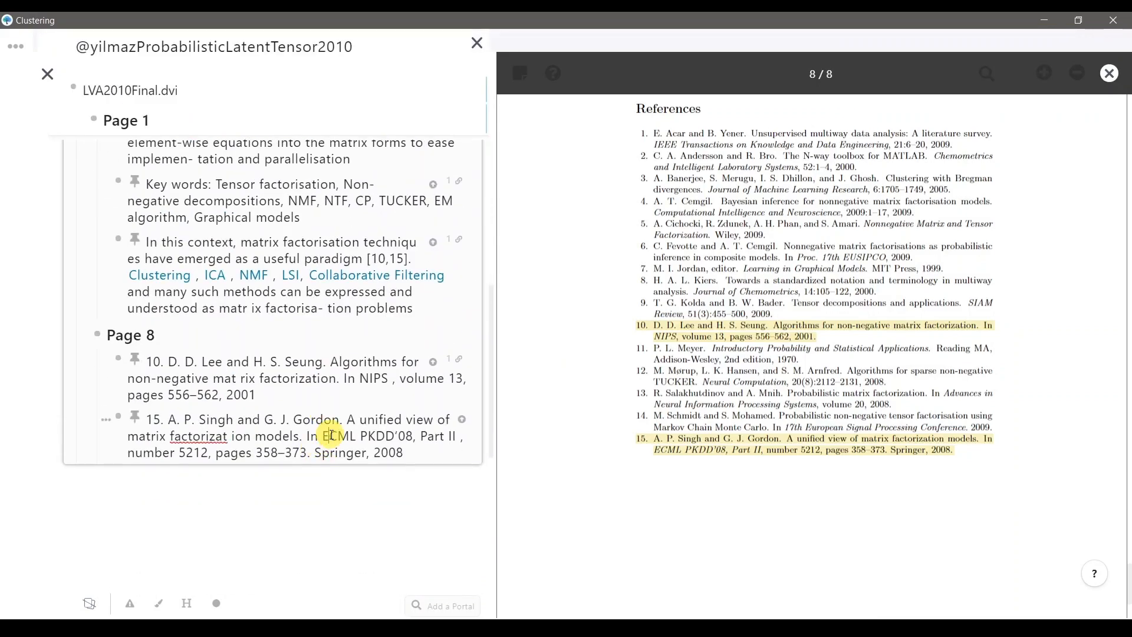
{"action": "key", "text": "ctrl+shift+c"}
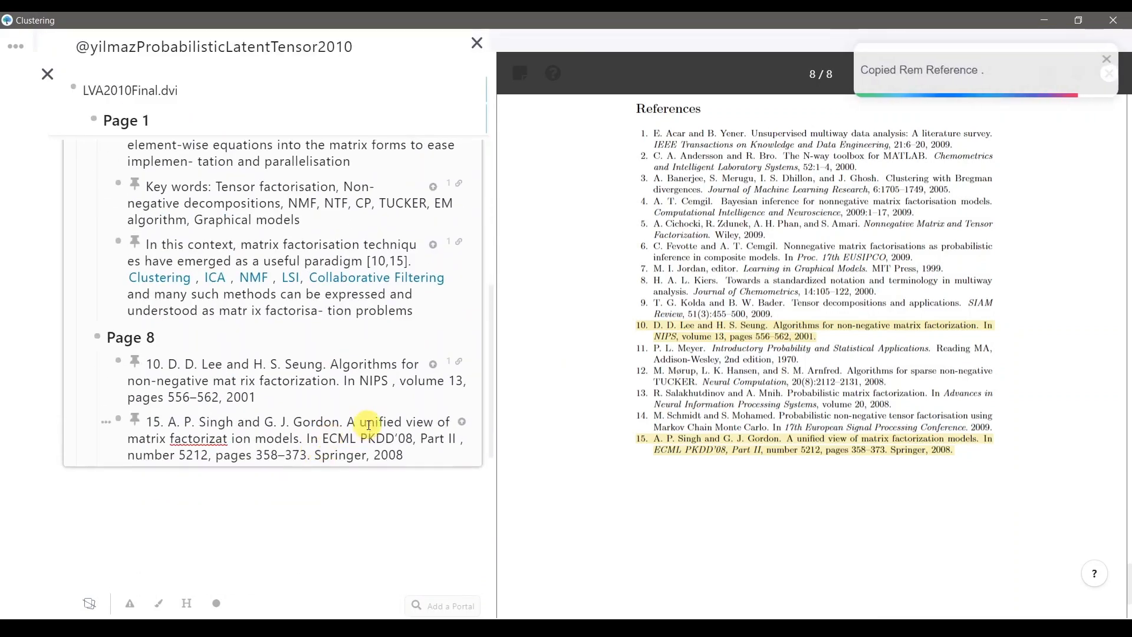
{"action": "scroll", "coordinate": [366, 424], "scroll_direction": "up", "scroll_amount": 10}
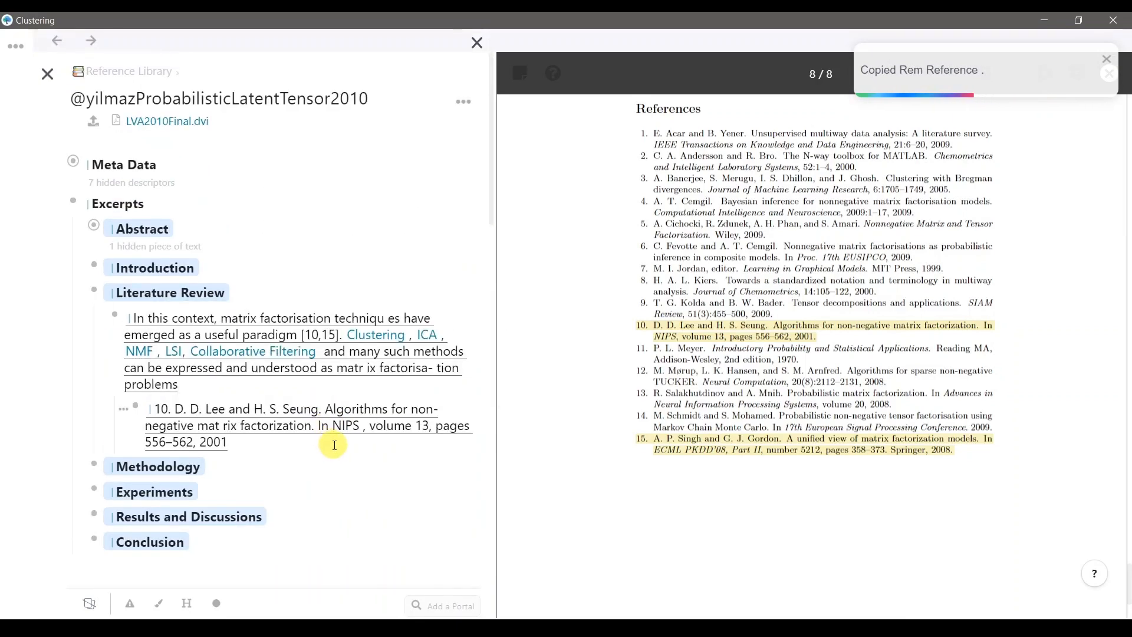
{"action": "key", "text": "Return"}
{"action": "key", "text": "ctrl+v"}
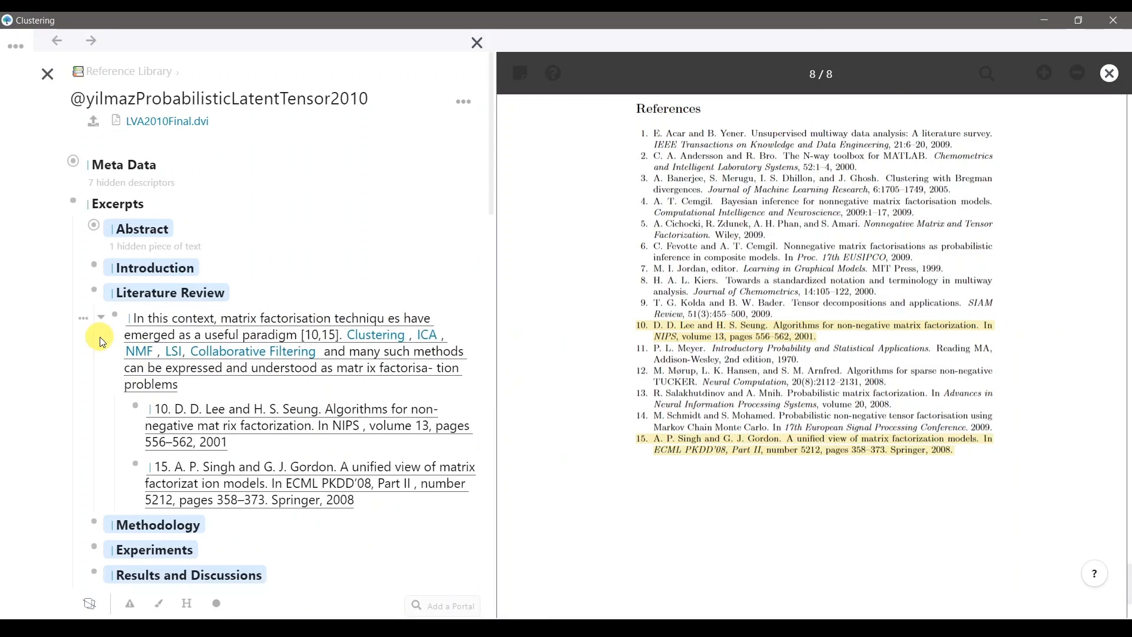
- Collapse the matrix factorisation excerpt's children and follow its link into the PDF to examine the passage and the tutorial reviews citation on page 2
{"action": "mouse_move", "coordinate": [221, 342]}
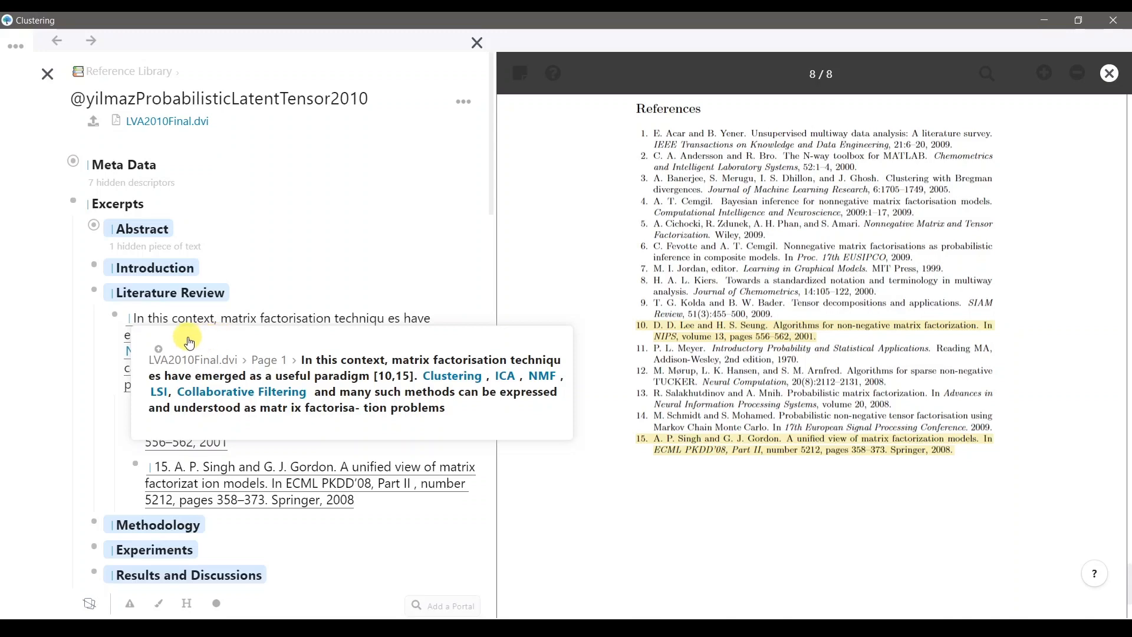
{"action": "mouse_move", "coordinate": [150, 425]}
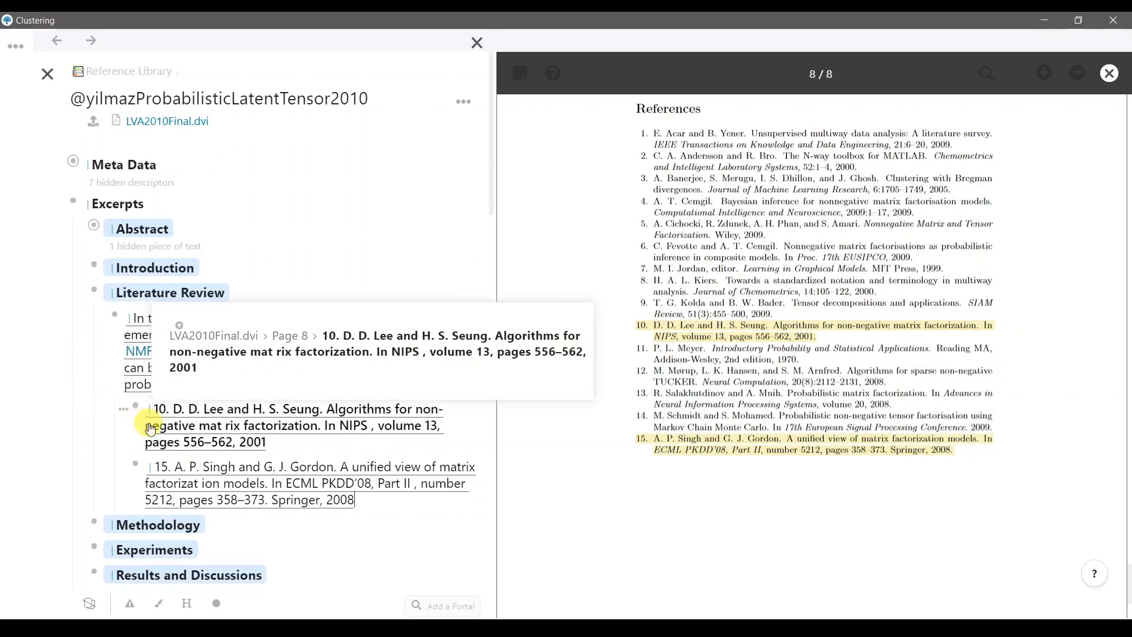
{"action": "mouse_move", "coordinate": [160, 470]}
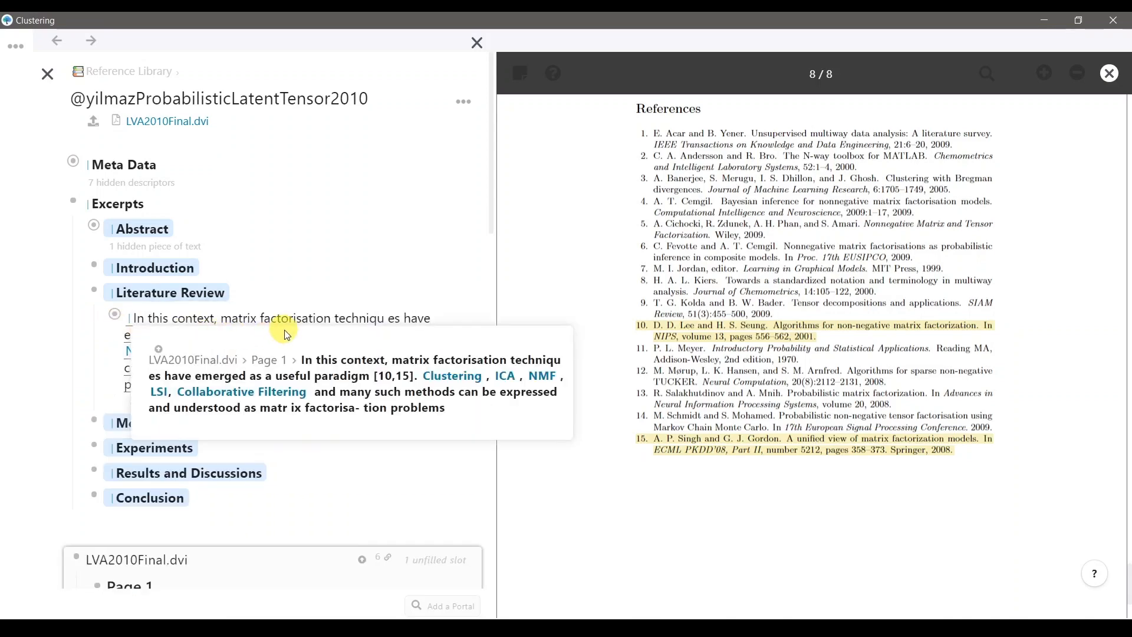
{"action": "left_click", "coordinate": [284, 332]}
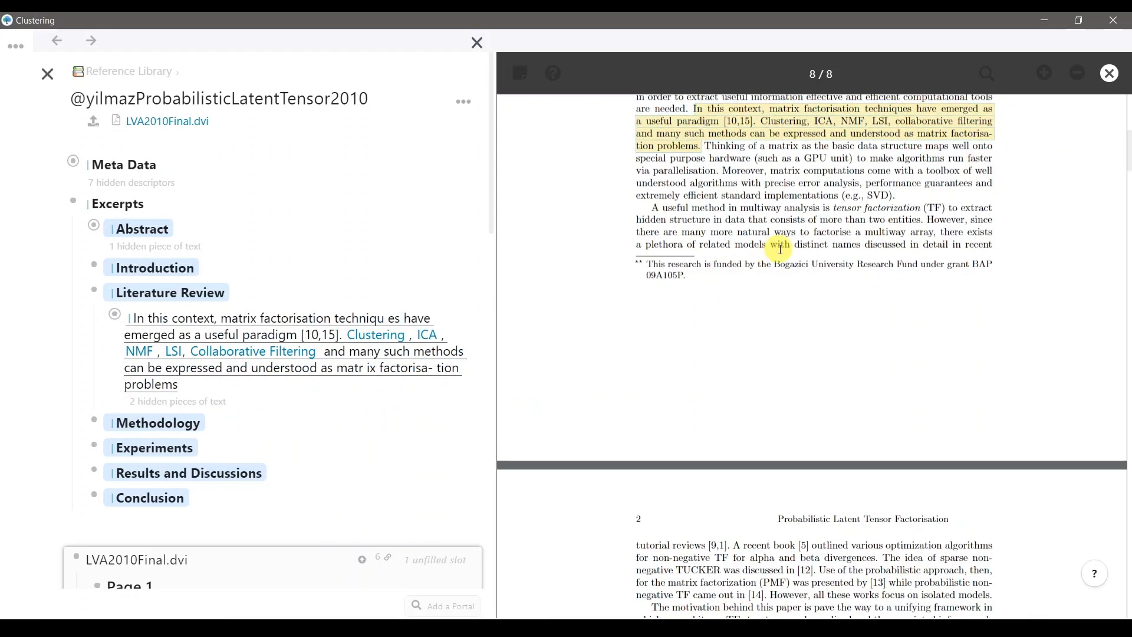
{"action": "scroll", "coordinate": [782, 251], "scroll_direction": "up", "scroll_amount": 3}
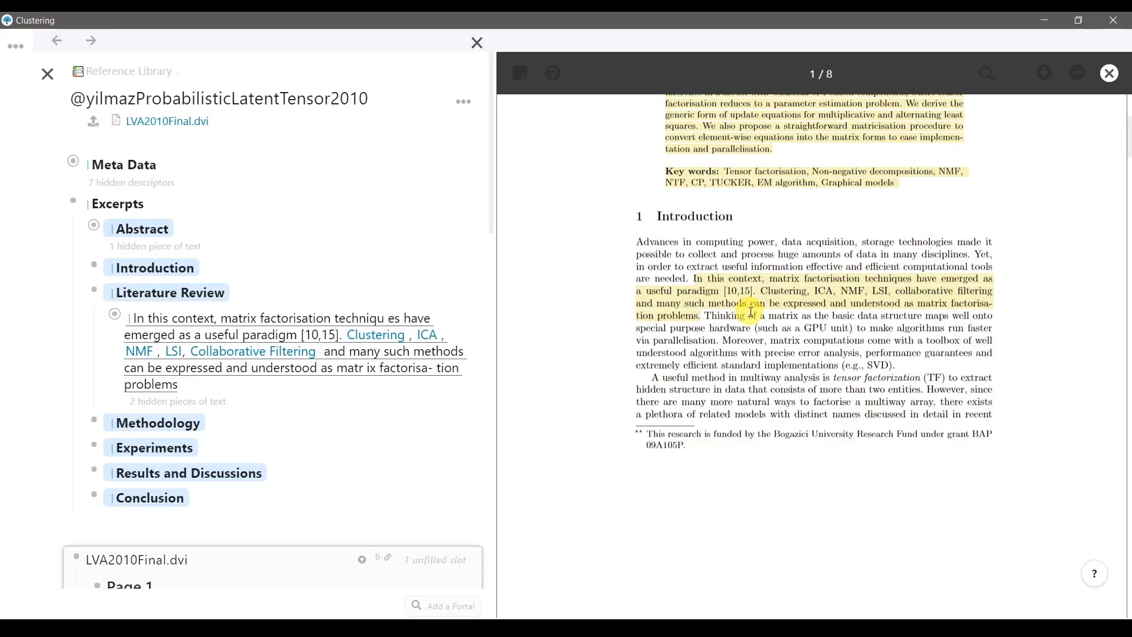
{"action": "scroll", "coordinate": [905, 236], "scroll_direction": "down", "scroll_amount": 3}
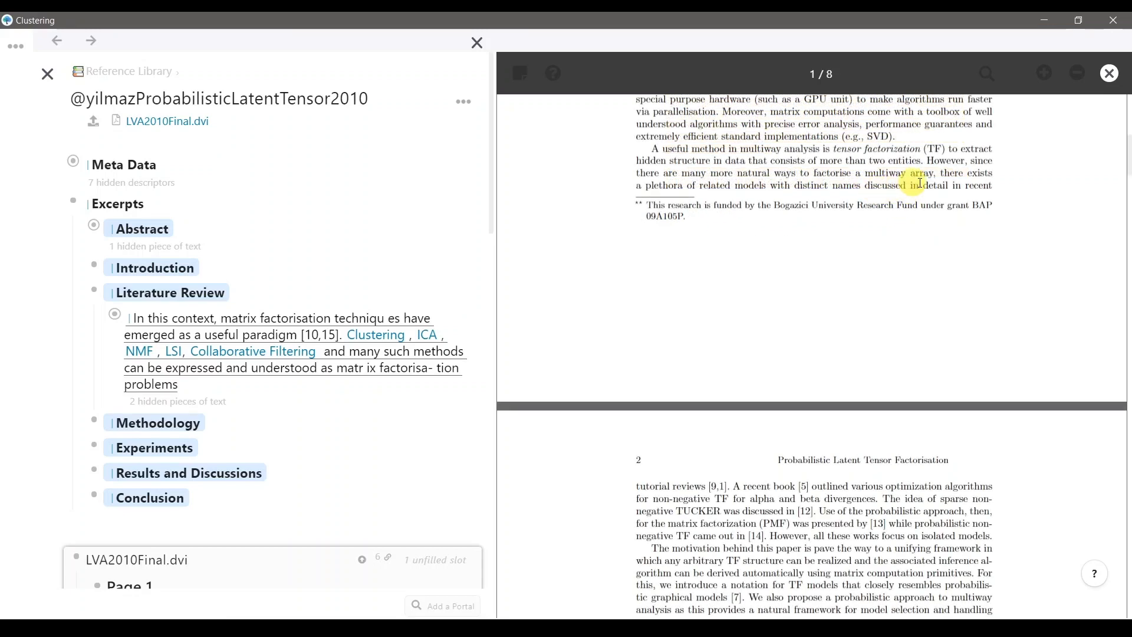
{"action": "left_click_drag", "start_coordinate": [672, 490], "coordinate": [729, 491]}
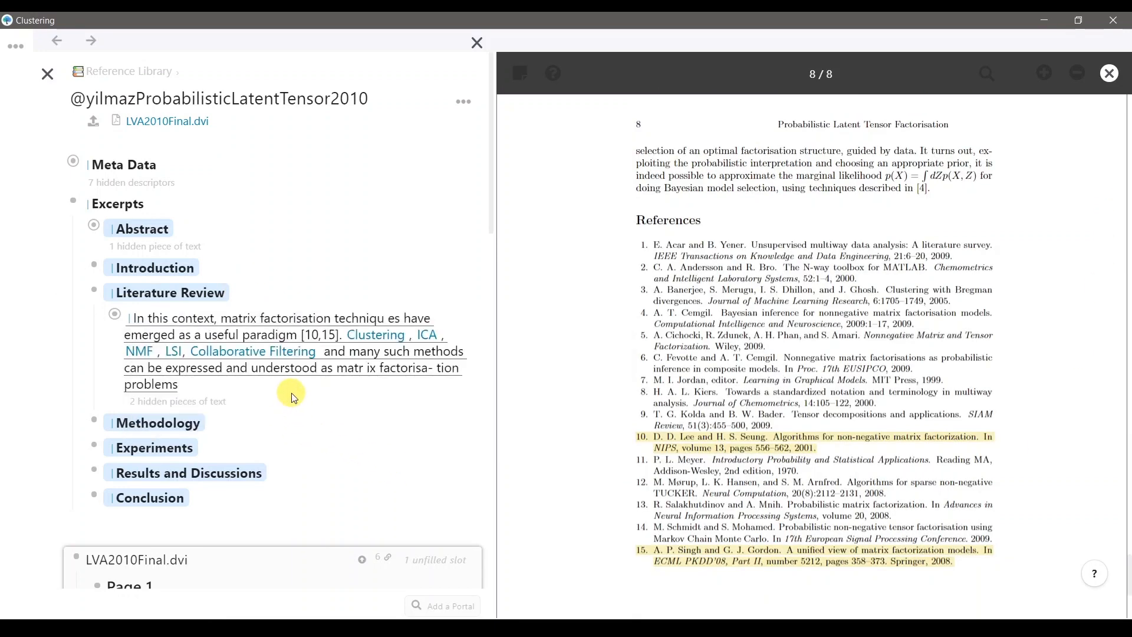
- Add the line "To find out more go to" below the matrix factorisation excerpt, with an empty child bullet
{"action": "left_click", "coordinate": [264, 387]}
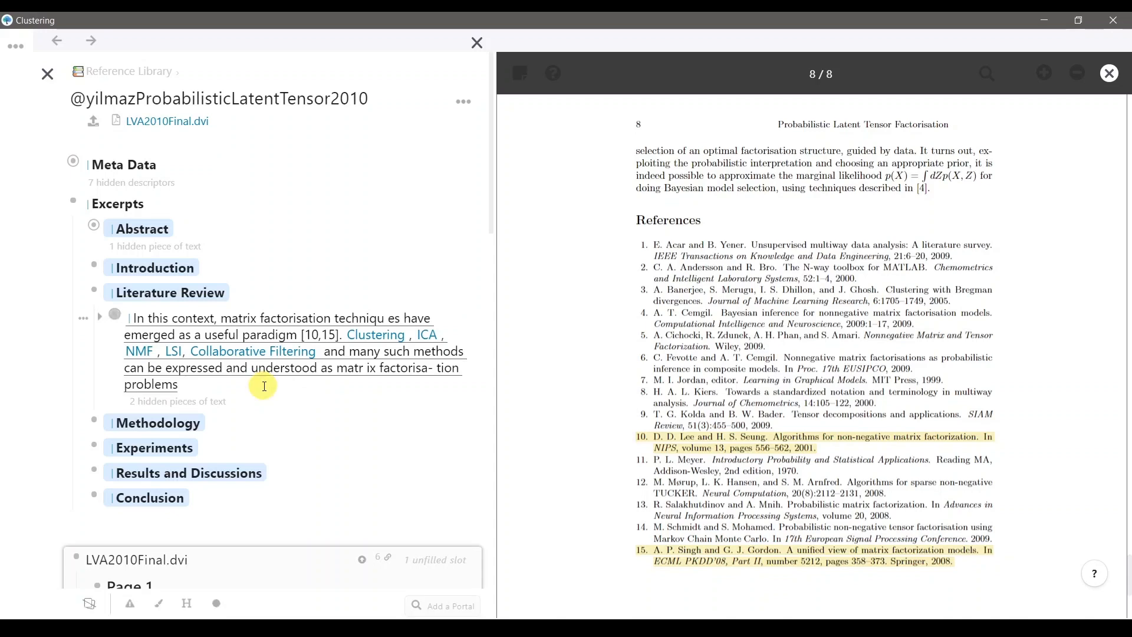
{"action": "key", "text": "Return"}
{"action": "type", "text": "To"}
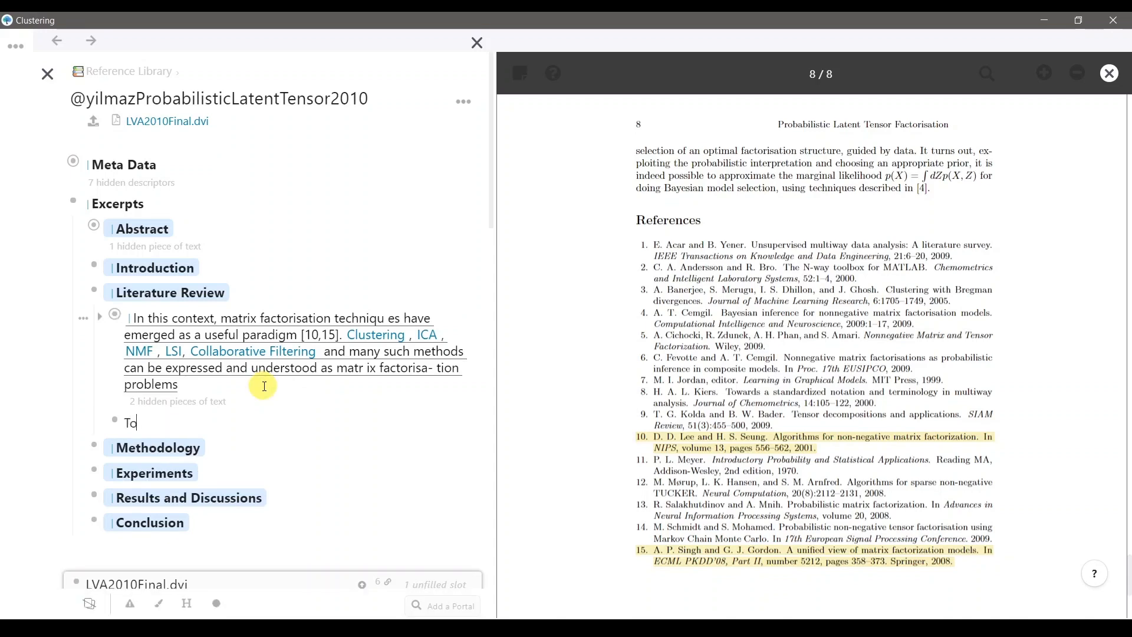
{"action": "type", "text": " find out more go to"}
{"action": "key", "text": "Return"}
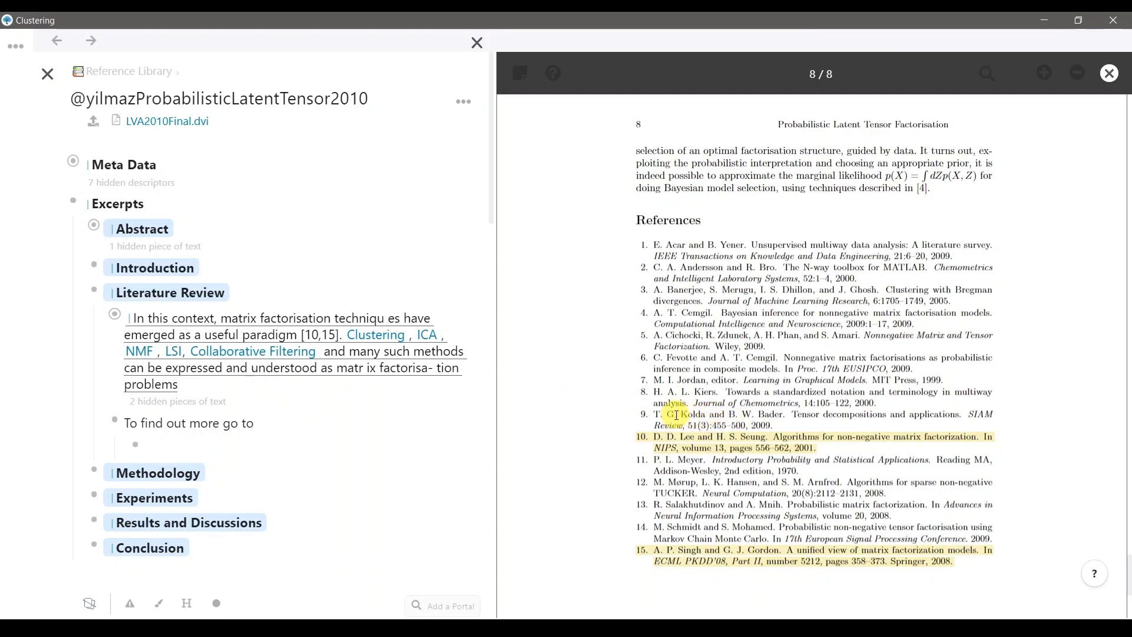
{"action": "left_click_drag", "start_coordinate": [676, 415], "coordinate": [914, 416]}
{"action": "left_click", "coordinate": [757, 415]}
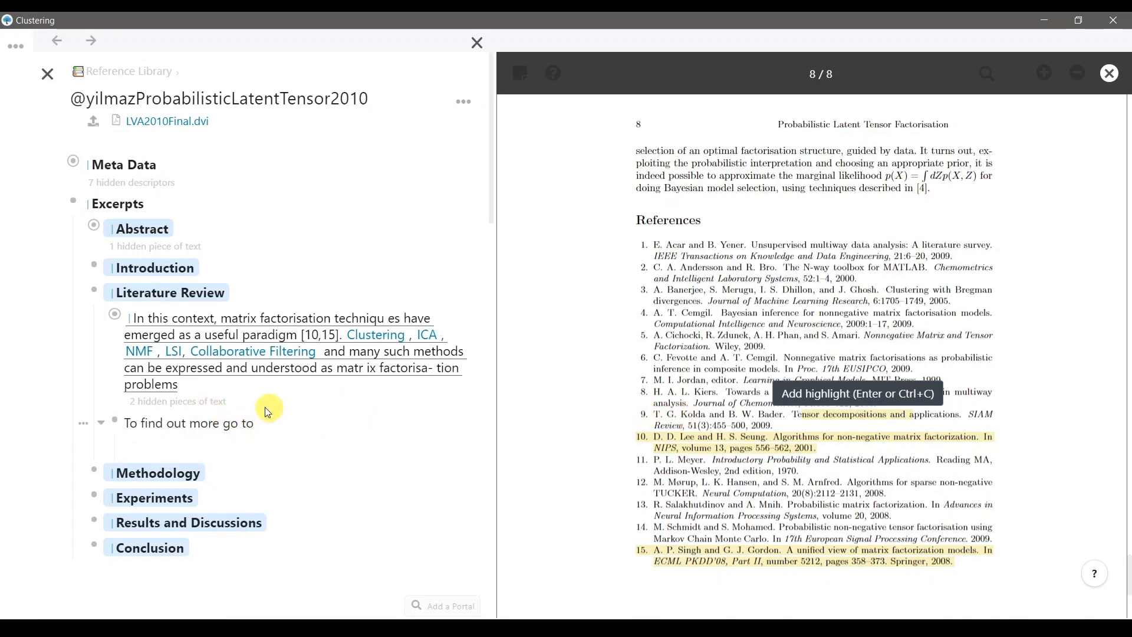
{"action": "left_click", "coordinate": [260, 447]}
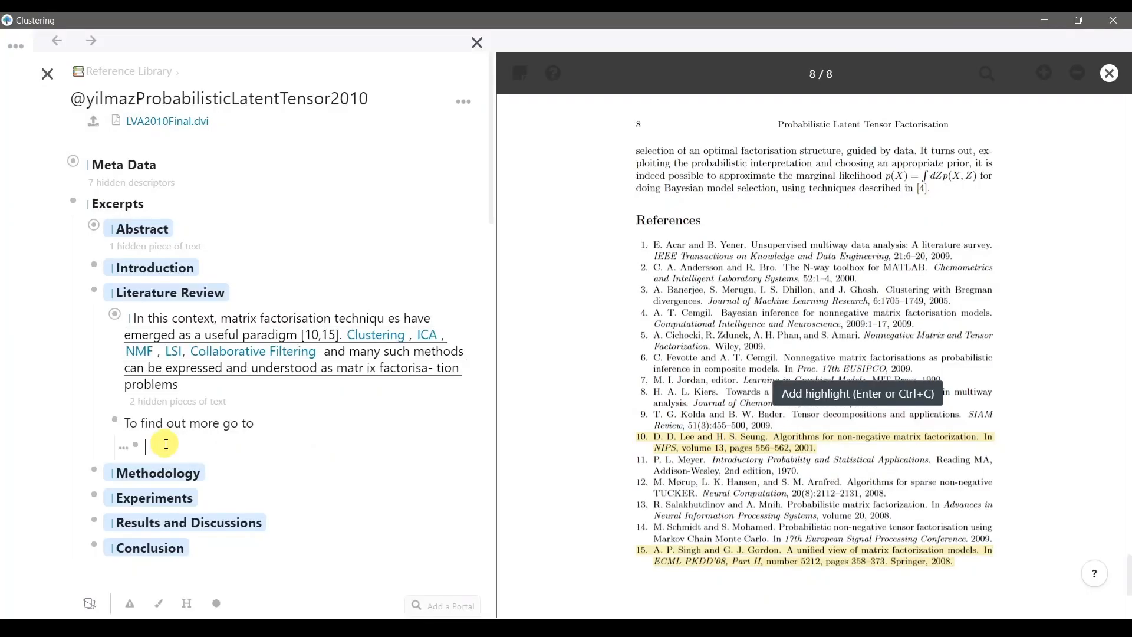
{"action": "left_click", "coordinate": [166, 444]}
{"action": "type", "text": "[[refere"}
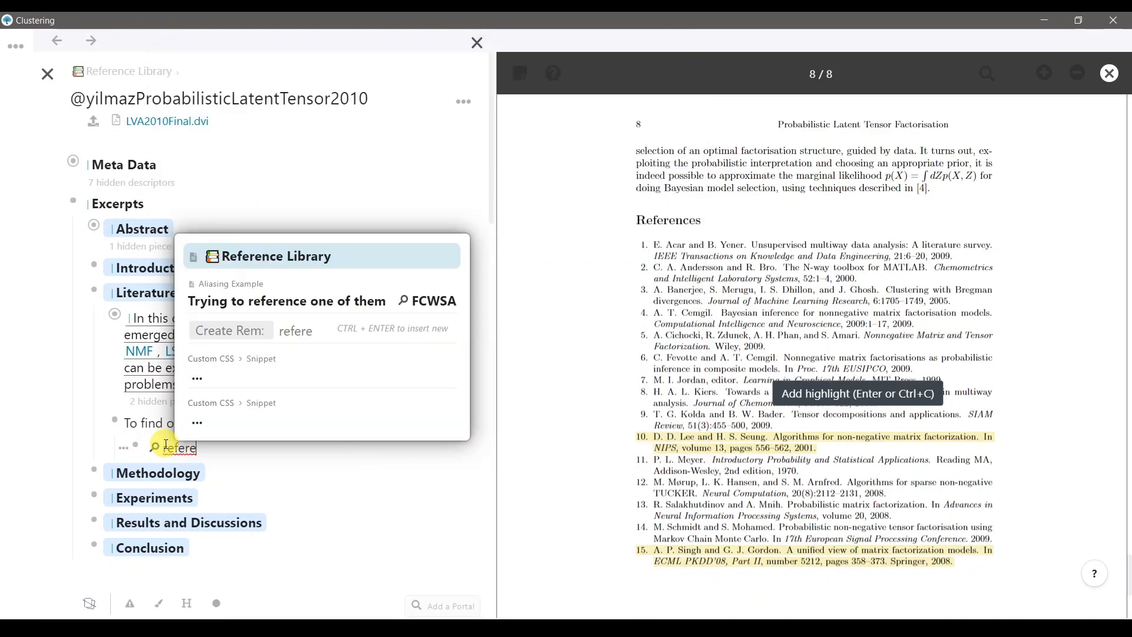
{"action": "key", "text": "Tab"}
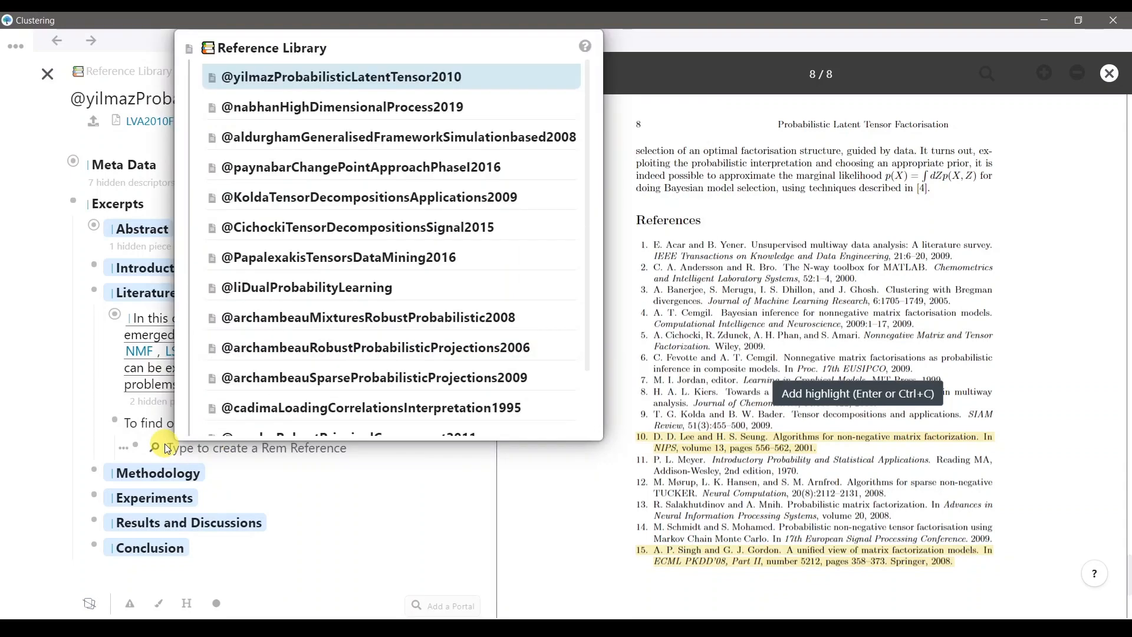
{"action": "key", "text": "BackSpace"}
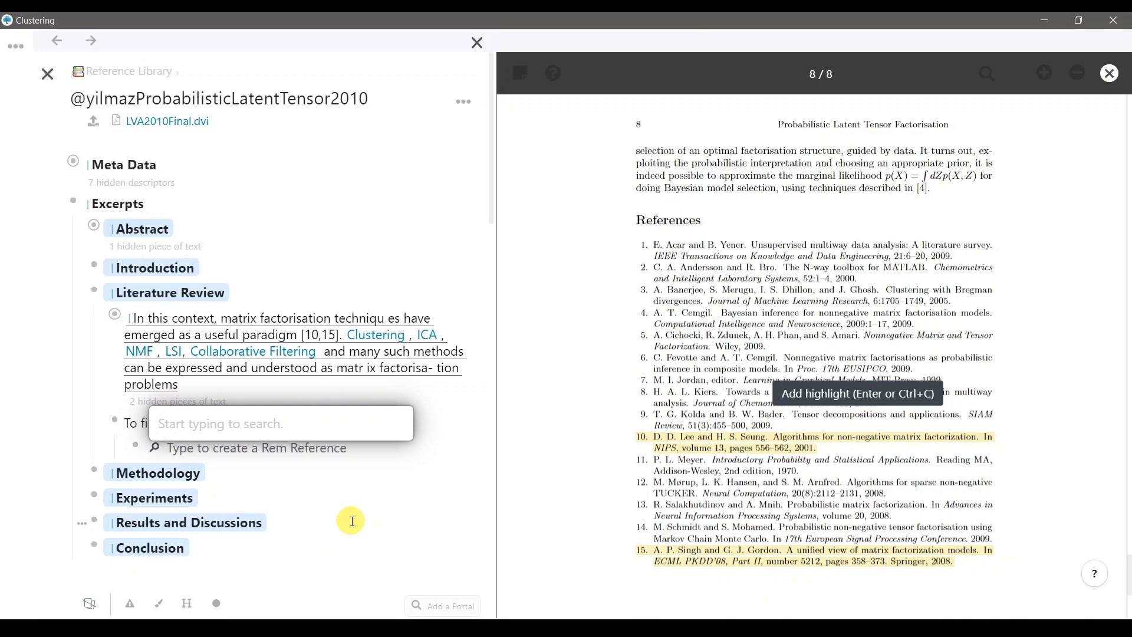
{"action": "type", "text": "@"}
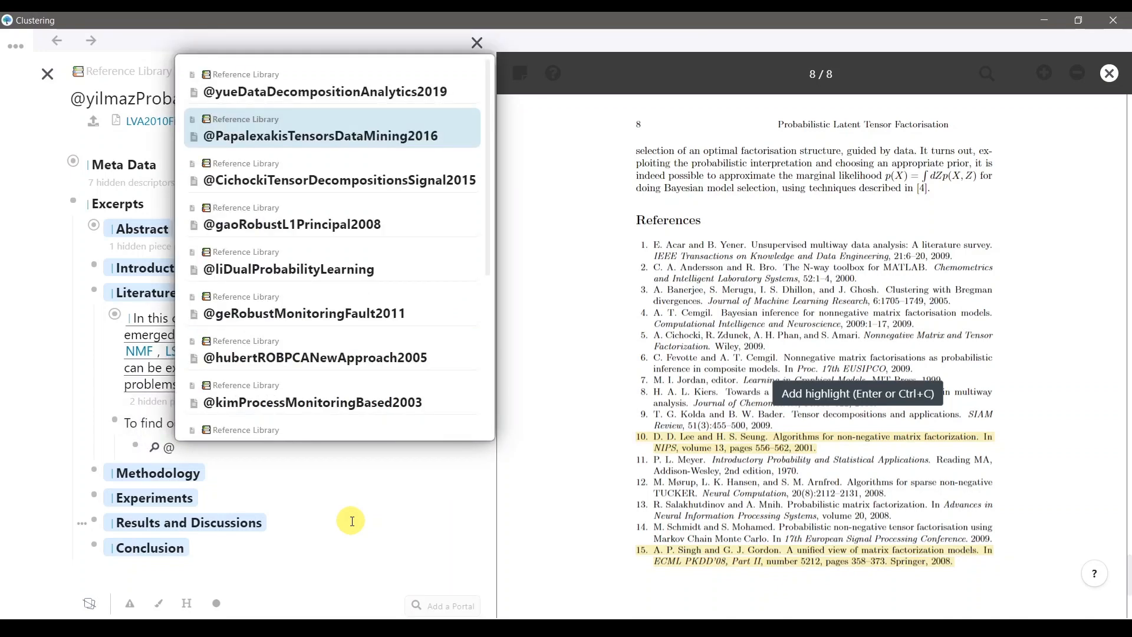
{"action": "type", "text": "kol"}
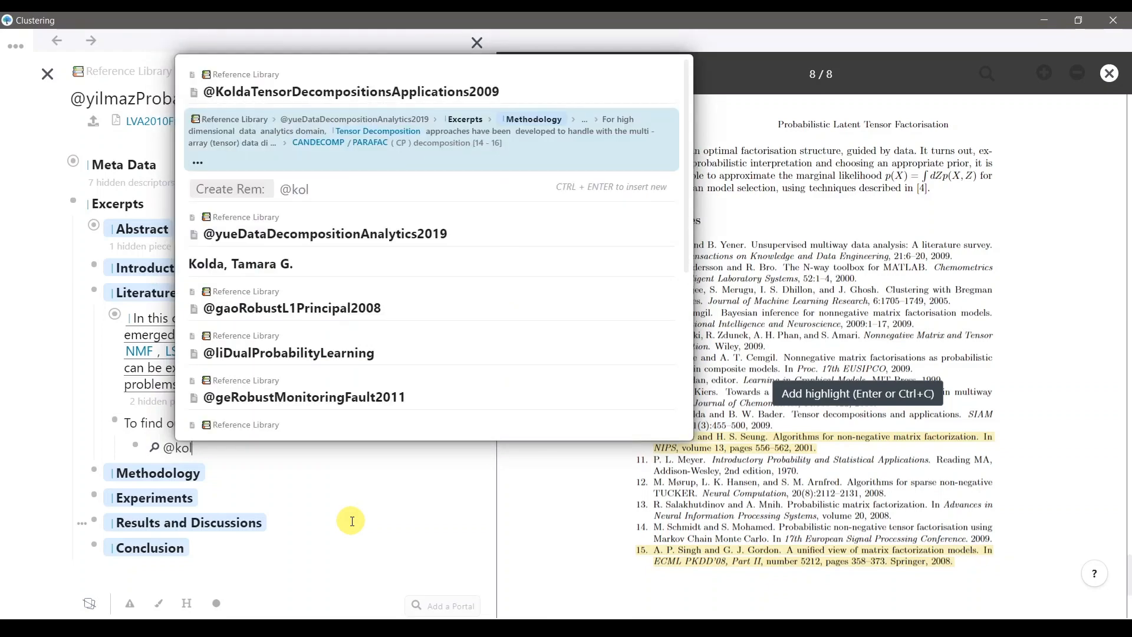
{"action": "key", "text": "Up"}
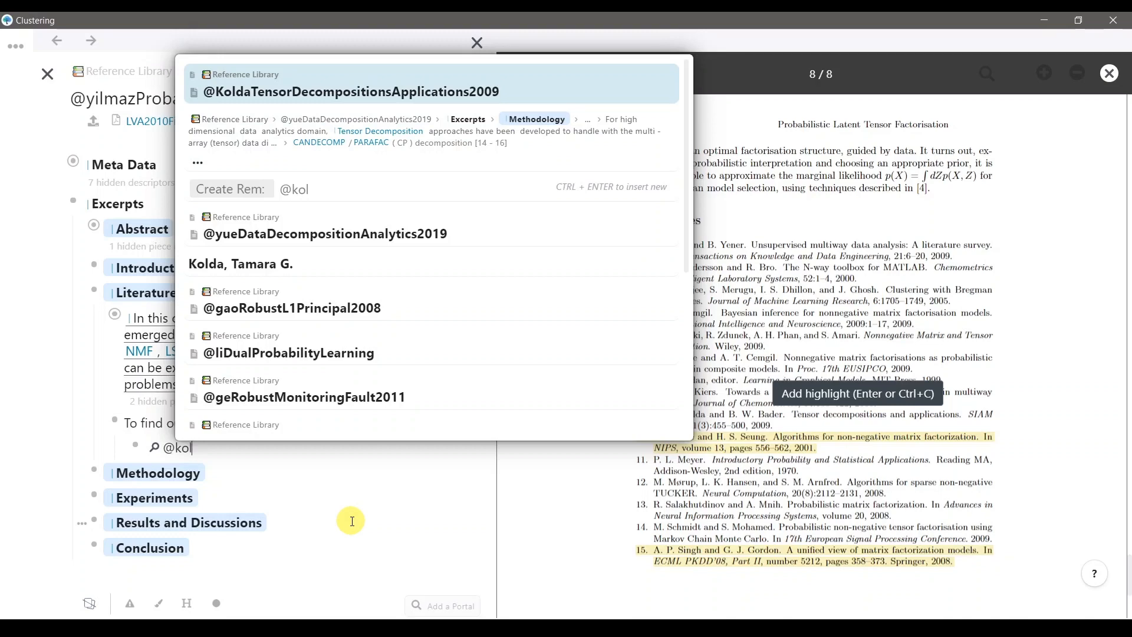
{"action": "key", "text": "Return"}
{"action": "mouse_move", "coordinate": [307, 454]}
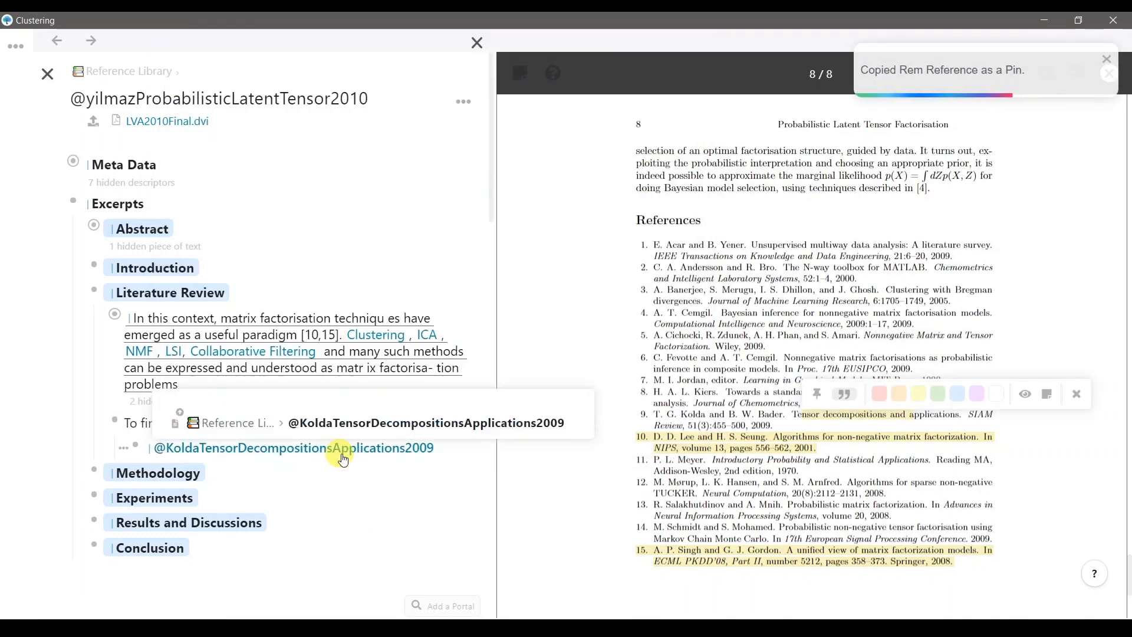
- Highlight bibliography entry 1 in the PDF and paste its Rem reference as a second child of "To find out more go to"
{"action": "key", "text": "Return"}
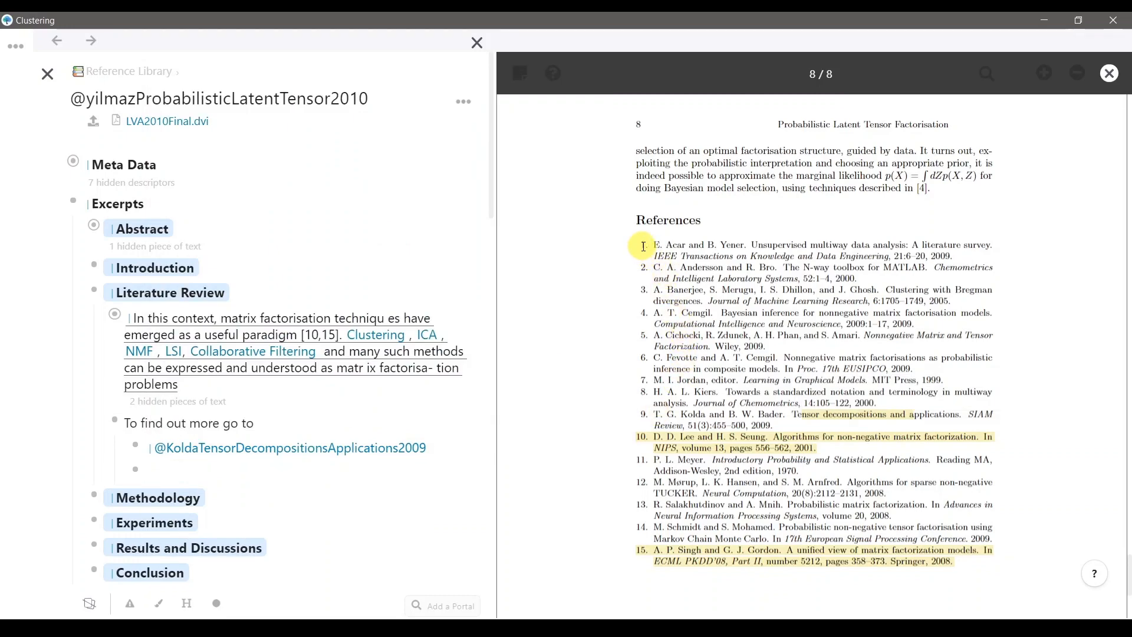
{"action": "left_click_drag", "start_coordinate": [643, 247], "coordinate": [954, 256]}
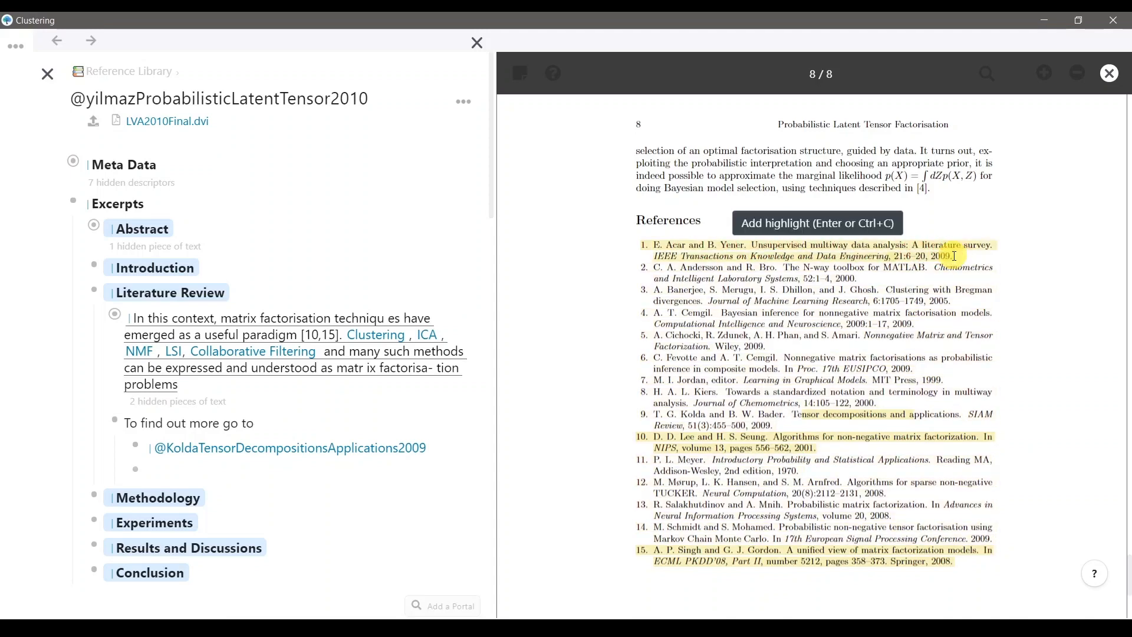
{"action": "key", "text": "ctrl+c"}
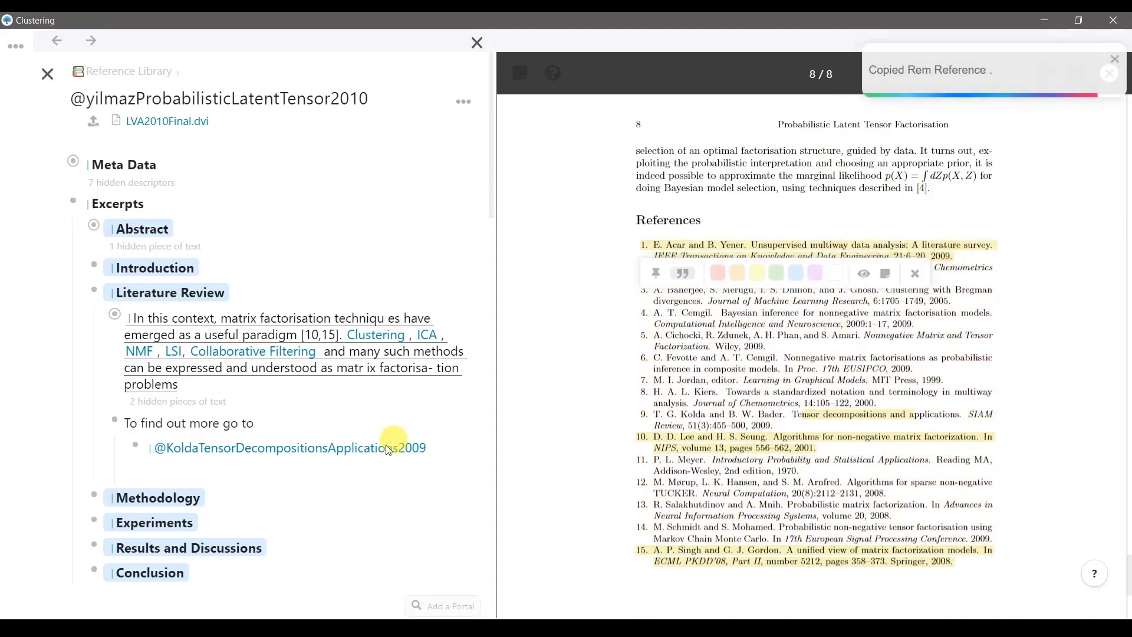
{"action": "left_click", "coordinate": [196, 466]}
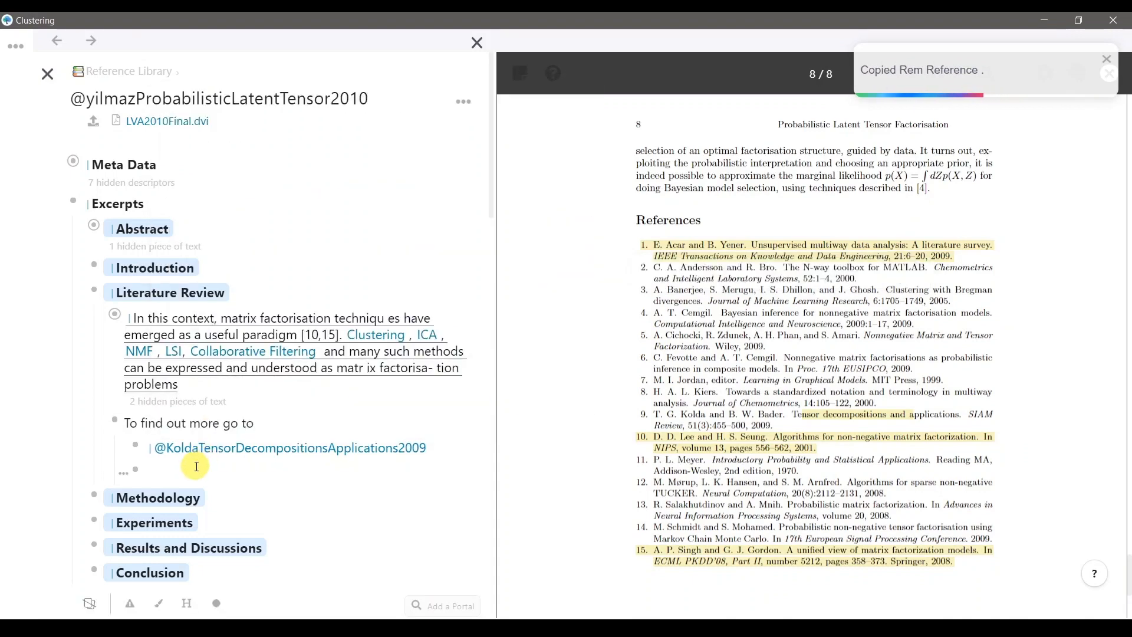
{"action": "key", "text": "ctrl+v"}
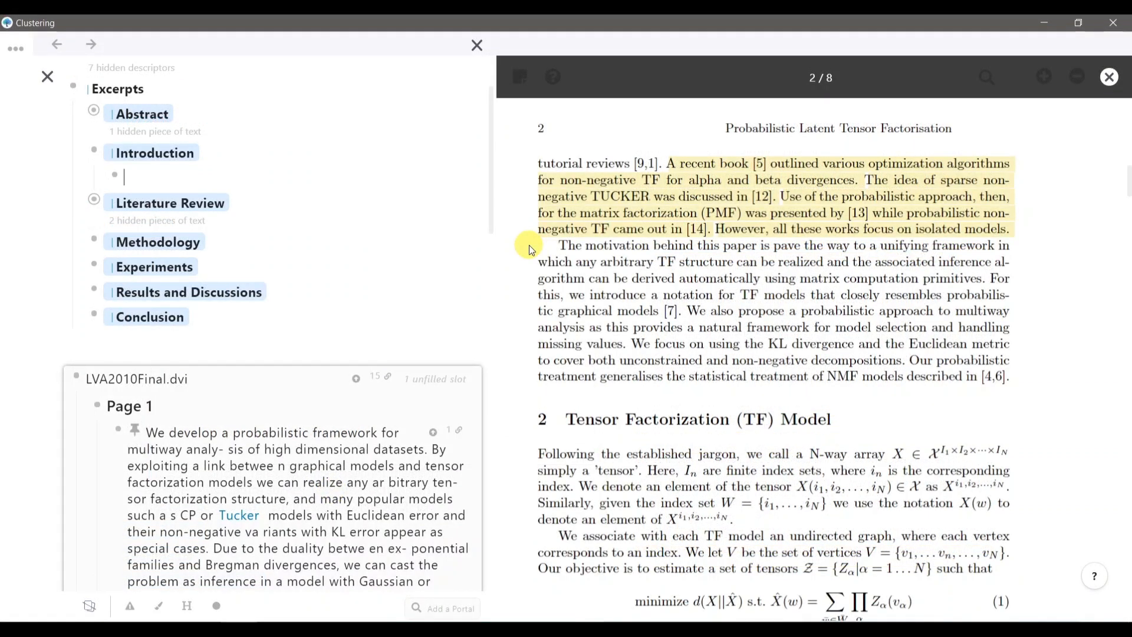
- Highlight the sentence starting "The motivation behind this paper" on page 2 and paste its Rem reference under Introduction
{"action": "left_click_drag", "start_coordinate": [561, 246], "coordinate": [986, 279]}
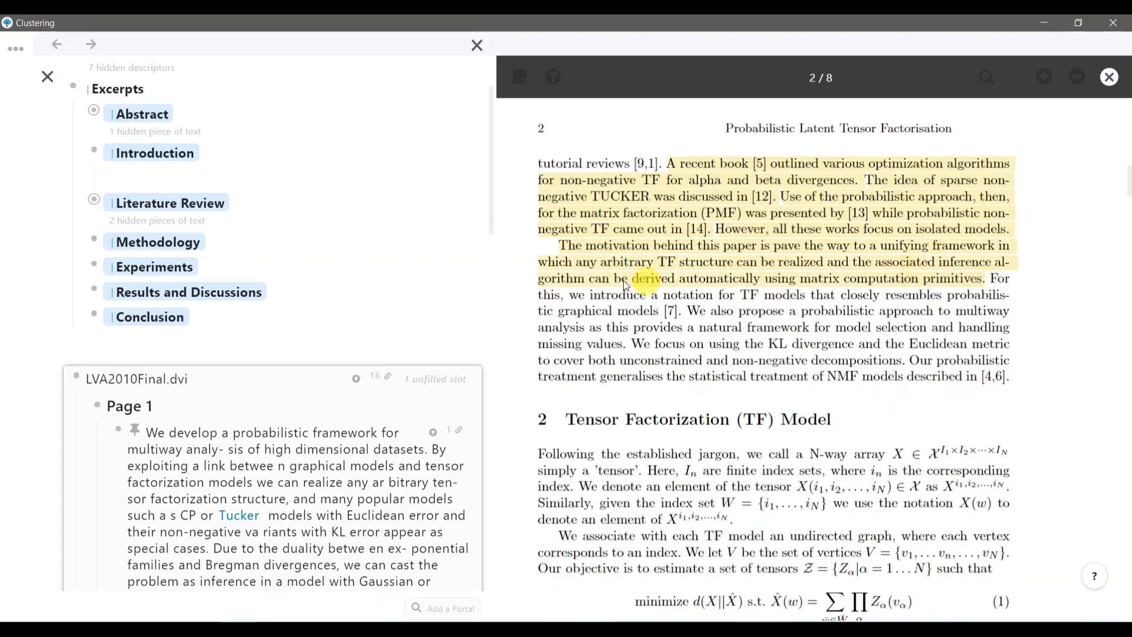
{"action": "key", "text": "ctrl+c"}
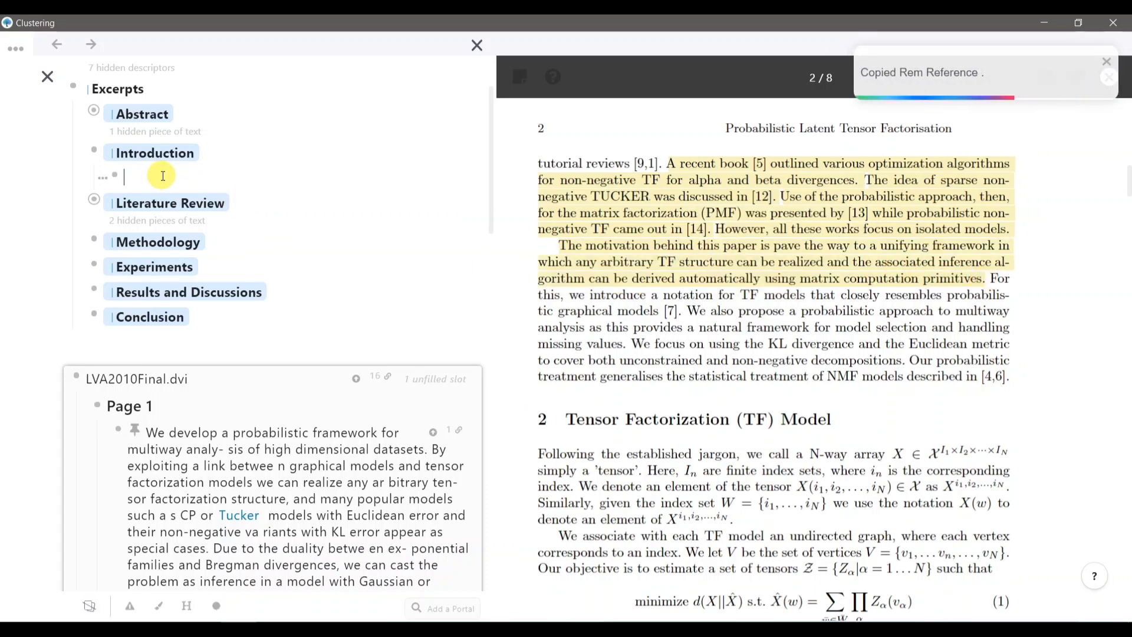
{"action": "left_click", "coordinate": [163, 176]}
{"action": "key", "text": "ctrl+v"}
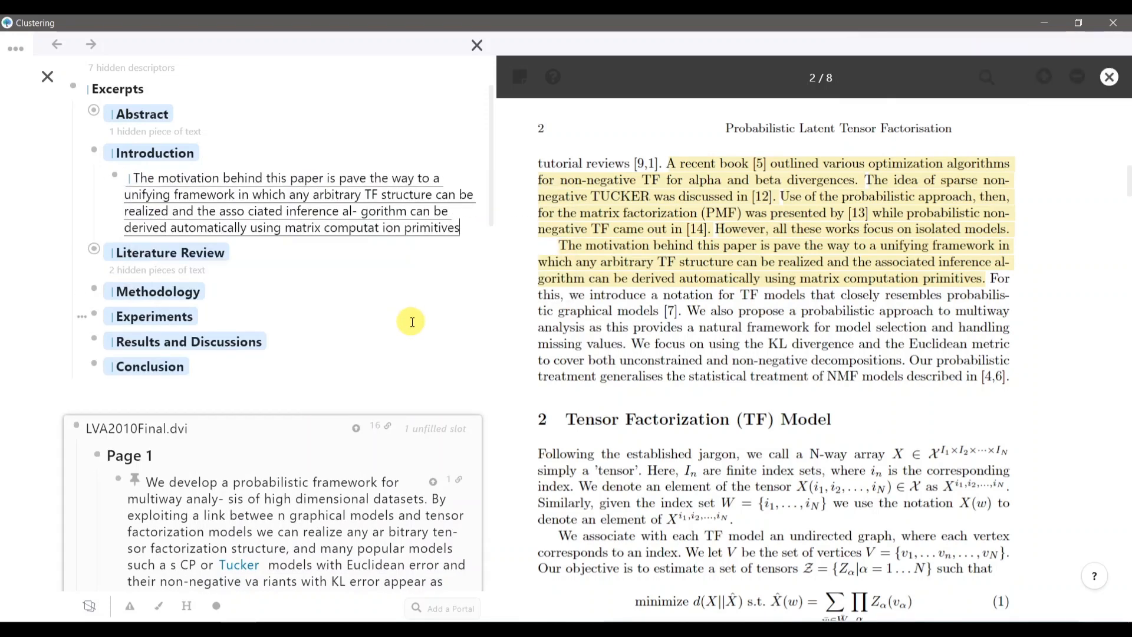
- Add the comment "This is ambitious" as a child of the motivation excerpt under Introduction
{"action": "key", "text": "Return"}
{"action": "key", "text": "Tab"}
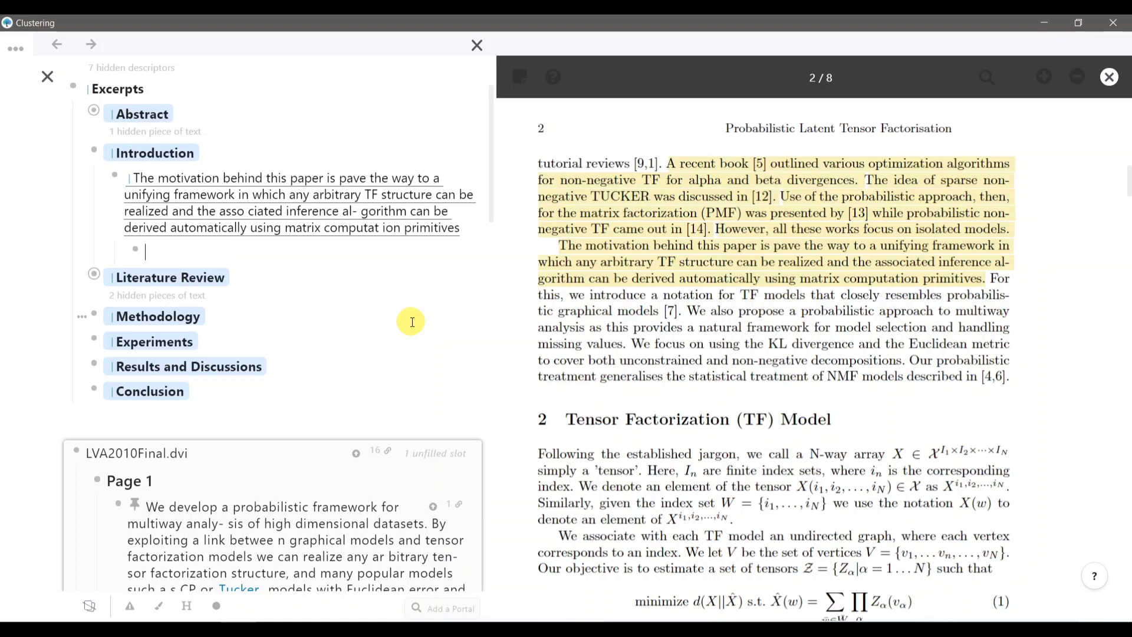
{"action": "type", "text": "This is ambitious"}
- Highlight the sentence starting "For this, we introduce a notation" on page 2 and paste its Rem reference as a new excerpt under Introduction
{"action": "key", "text": "Return"}
{"action": "key", "text": "shift+Tab"}
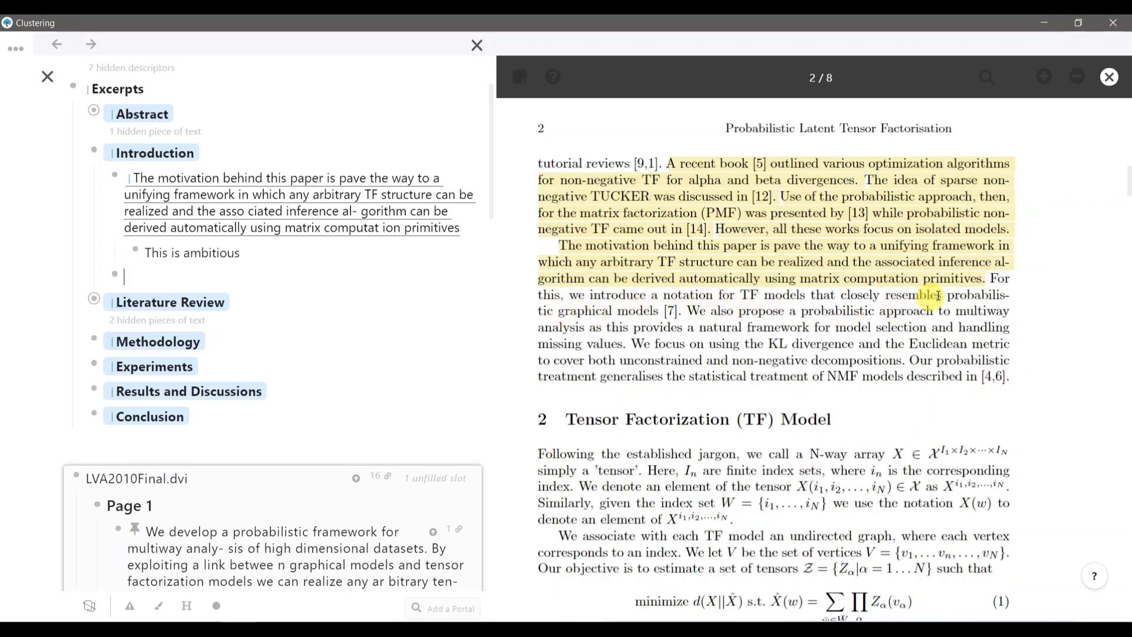
{"action": "left_click", "coordinate": [1001, 282]}
{"action": "left_click_drag", "start_coordinate": [1001, 282], "coordinate": [680, 308]}
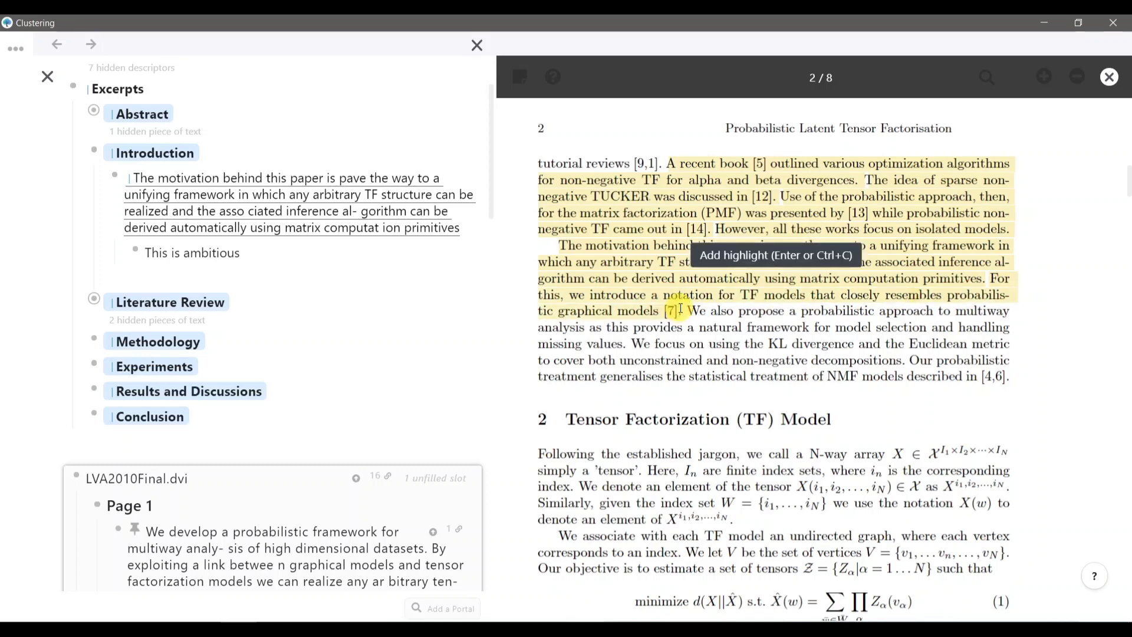
{"action": "key", "text": "ctrl+c"}
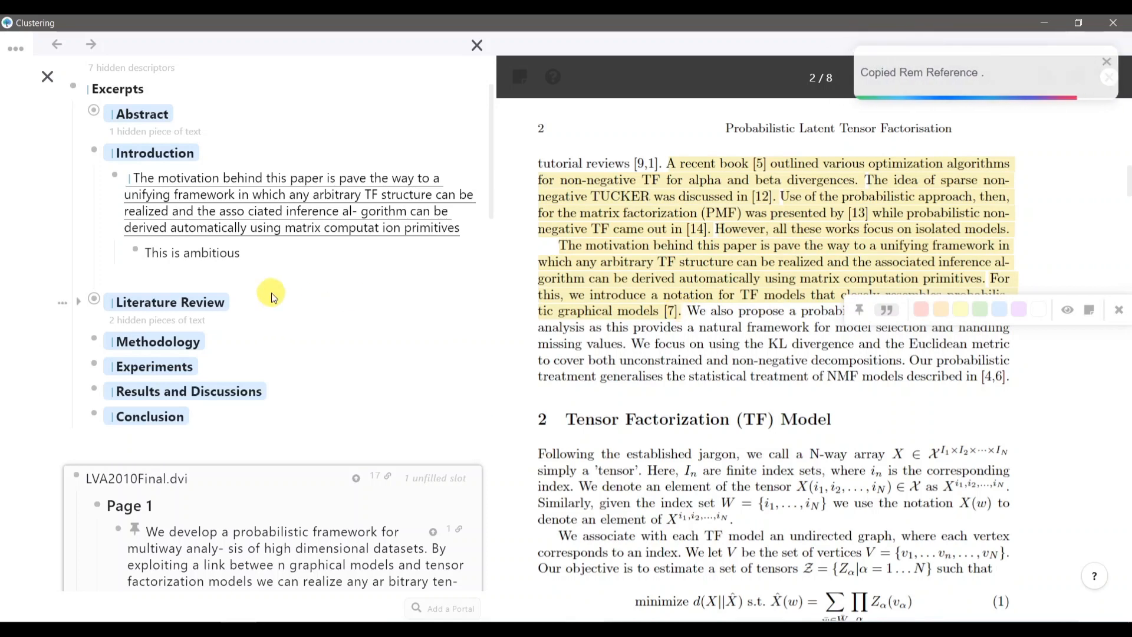
{"action": "left_click", "coordinate": [170, 276]}
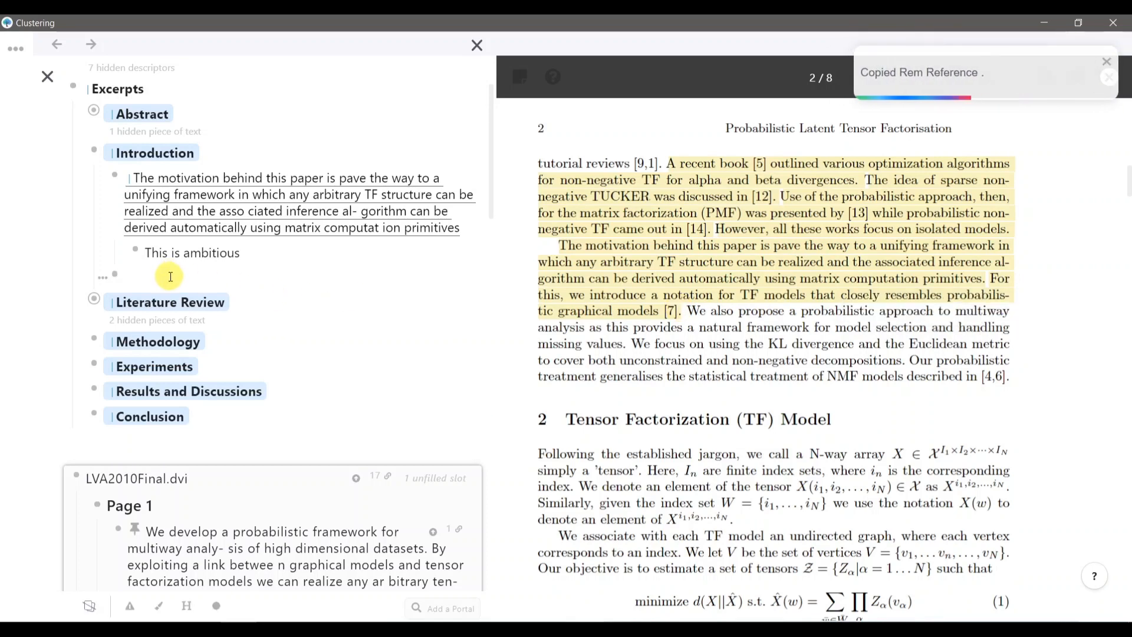
{"action": "key", "text": "ctrl+v"}
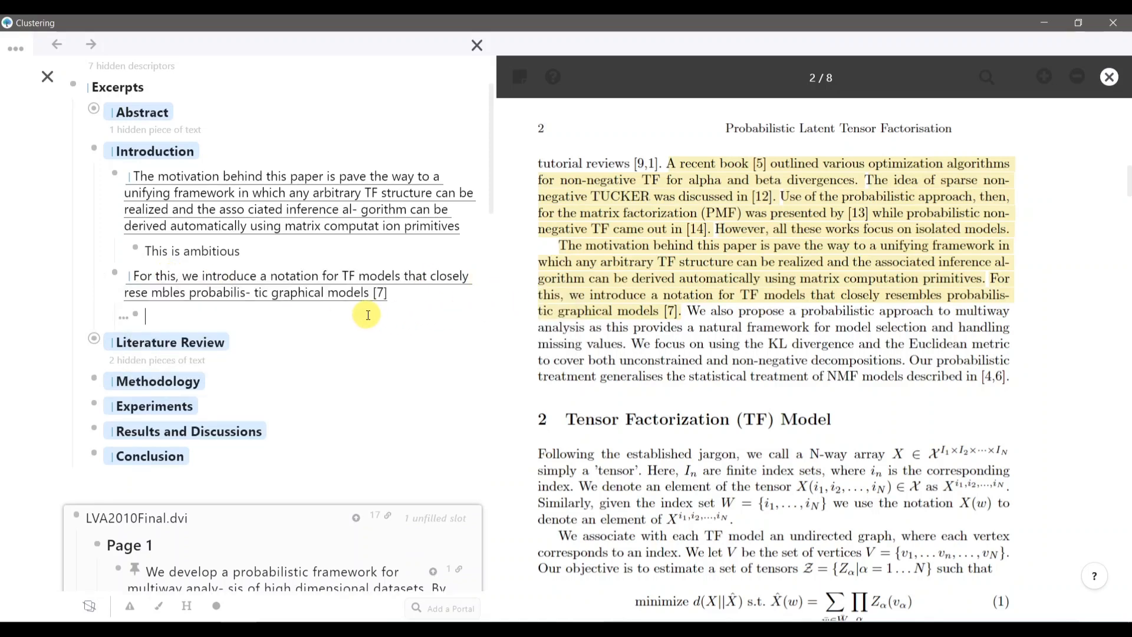
{"action": "key", "text": "BackSpace"}
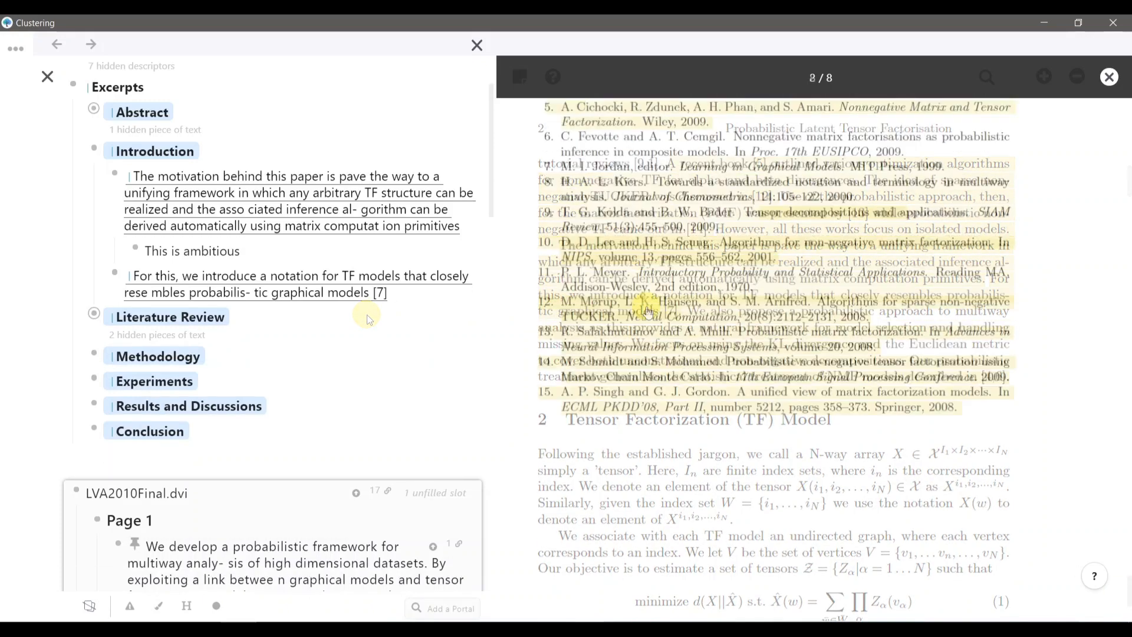
- Highlight bibliography entry 7, Learning in Graphical Models, and paste its reference as a pin at the end of the notation excerpt
{"action": "scroll", "coordinate": [630, 307], "scroll_direction": "up", "scroll_amount": 5}
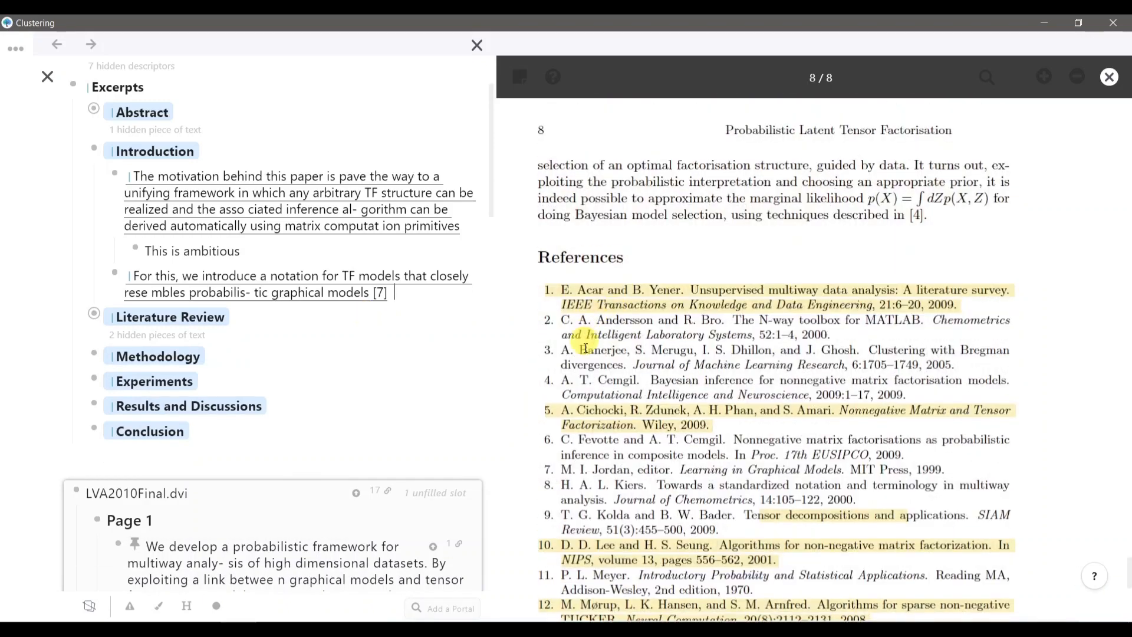
{"action": "scroll", "coordinate": [574, 413], "scroll_direction": "down", "scroll_amount": 1}
{"action": "left_click_drag", "start_coordinate": [546, 386], "coordinate": [944, 385]}
{"action": "key", "text": "ctrl+c"}
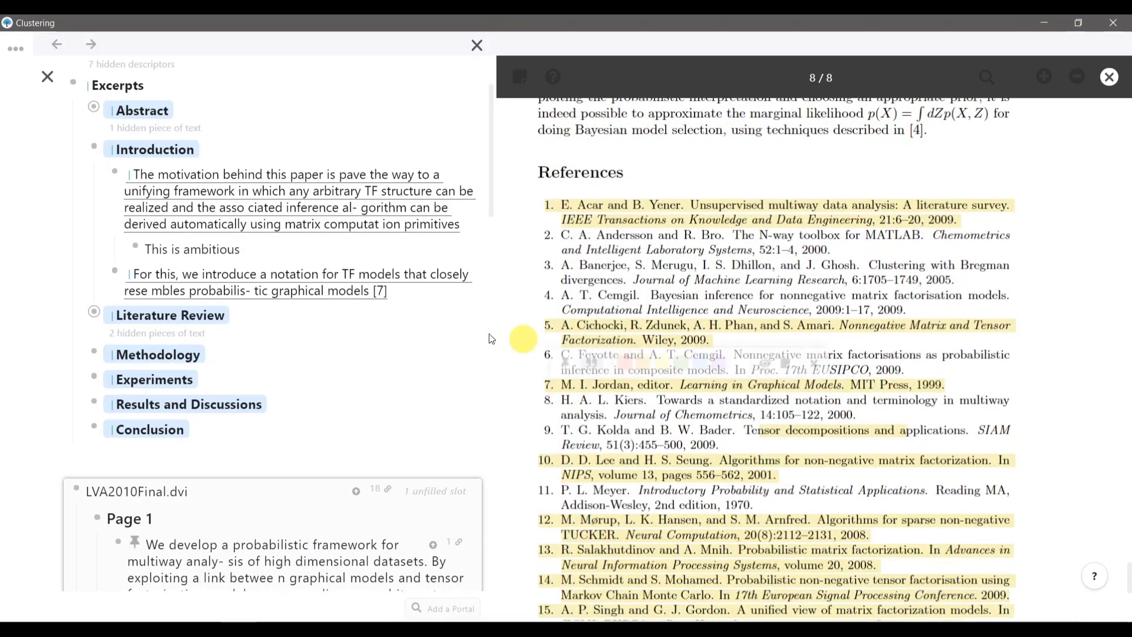
{"action": "left_click", "coordinate": [421, 299]}
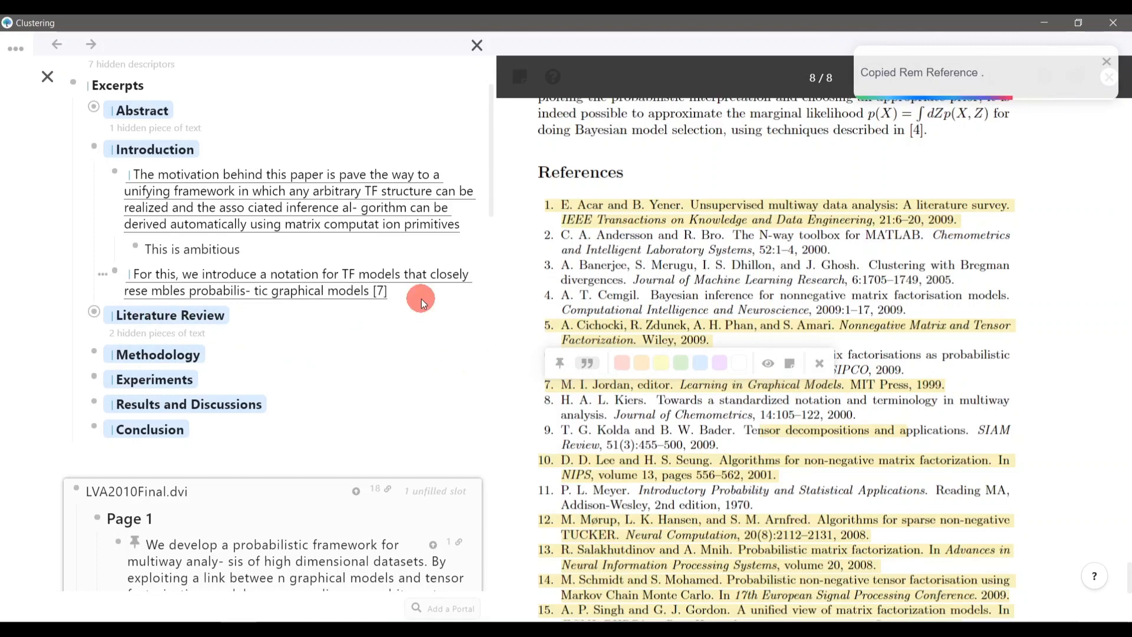
{"action": "key", "text": "ctrl+v"}
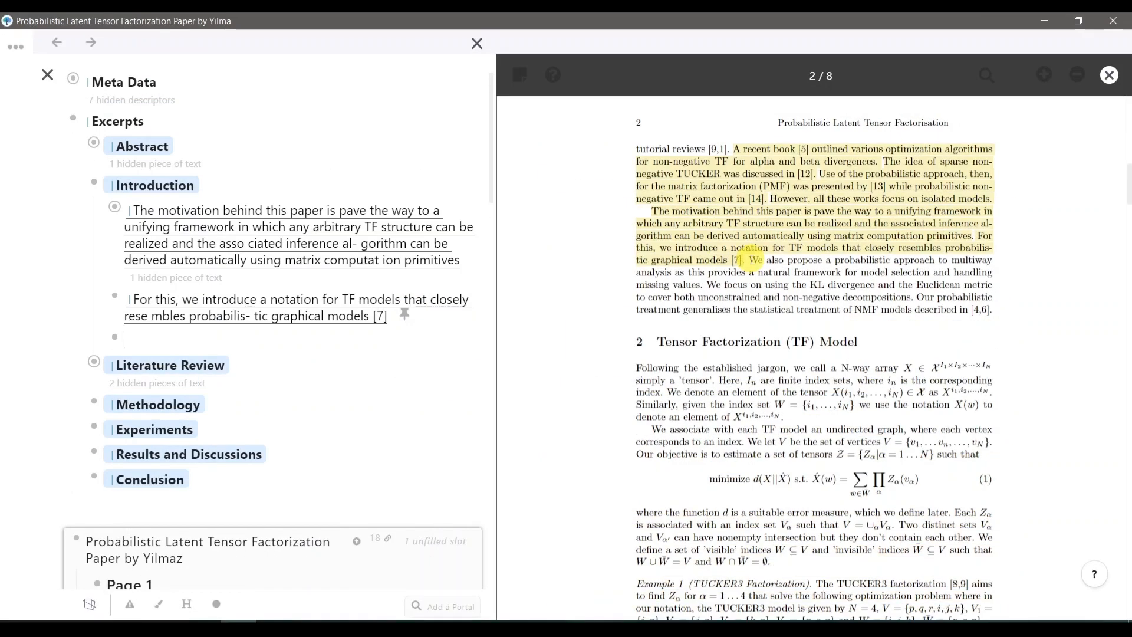
- Highlight the sentence starting "We also propose a probabilistic approach", paste its reference under Introduction and tag it with `Contribution
{"action": "mouse_move", "coordinate": [750, 259]}
{"action": "left_mouse_down"}
{"action": "mouse_move", "coordinate": [803, 261]}
{"action": "mouse_move", "coordinate": [701, 286]}
{"action": "left_mouse_up"}
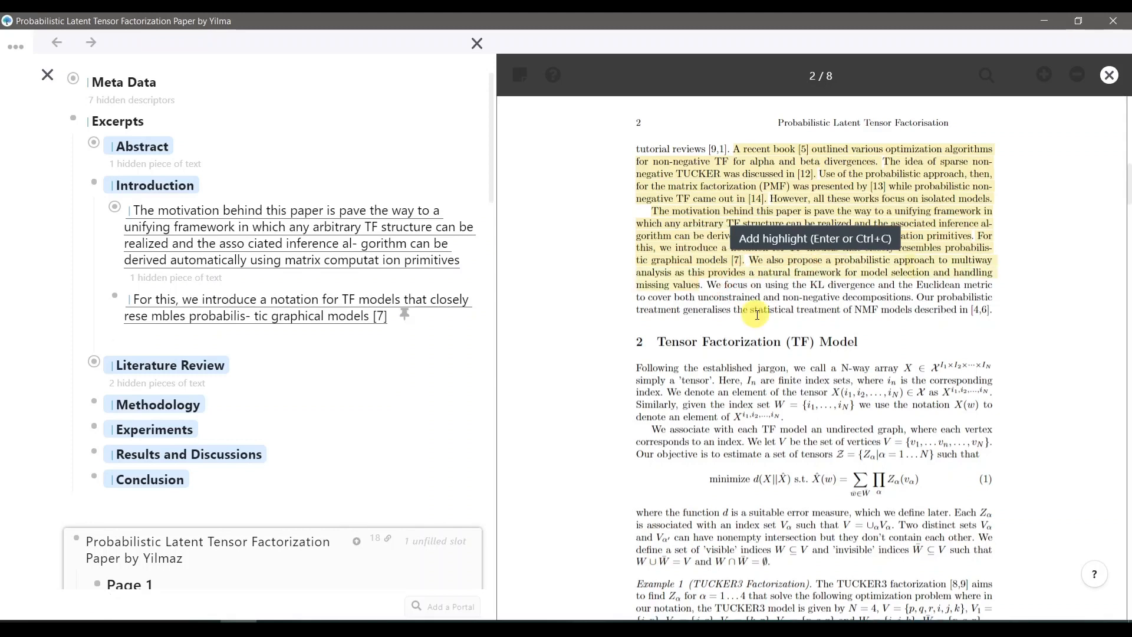
{"action": "key", "text": "ctrl+c"}
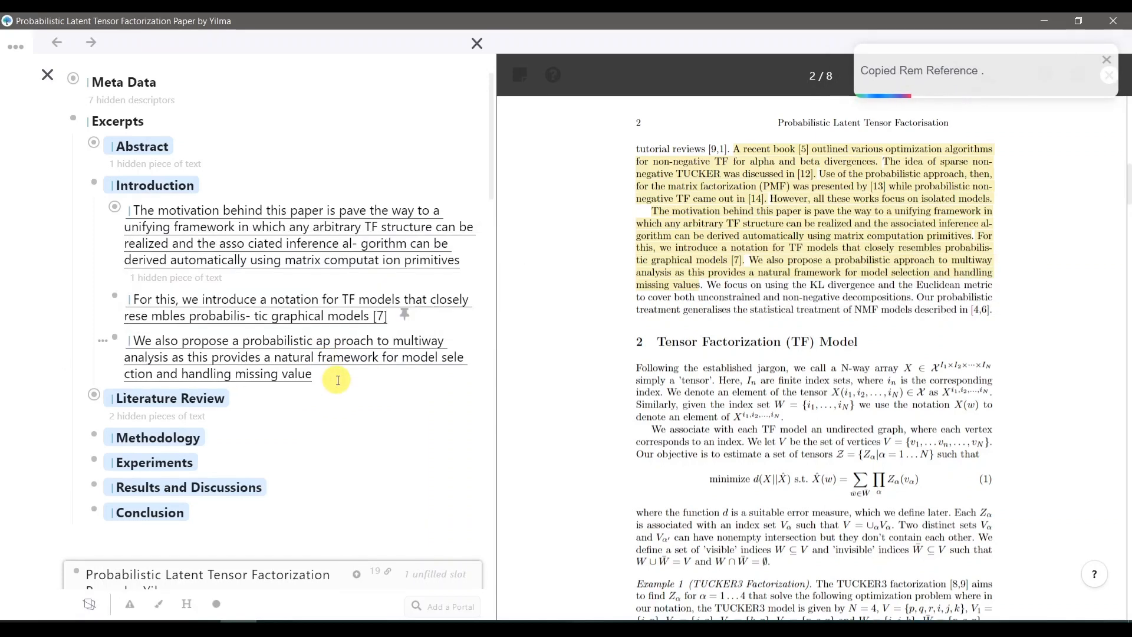
{"action": "type", "text": "#contr"}
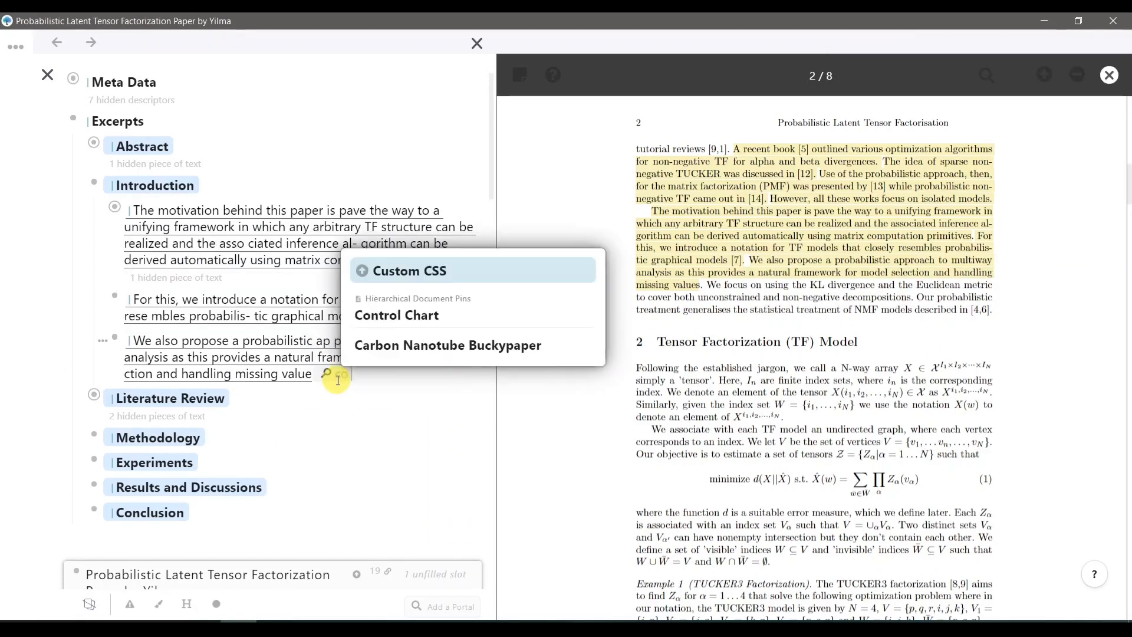
{"action": "left_click", "coordinate": [396, 270]}
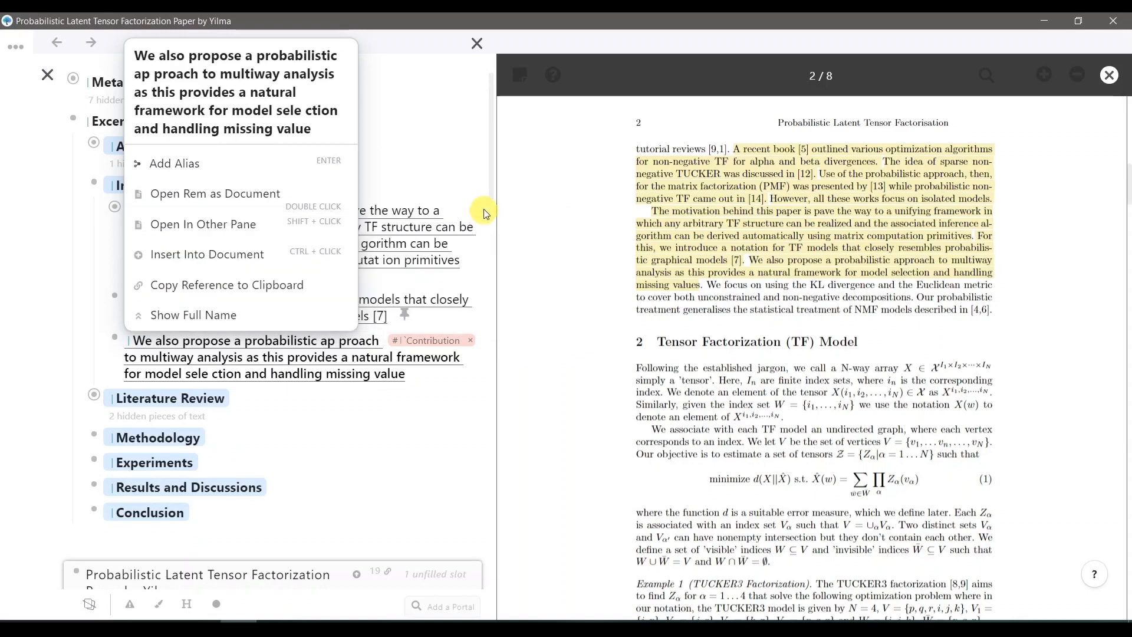
- Tag the excerpt starting "The motivation behind this paper" with `Motivation
{"action": "left_click", "coordinate": [474, 261]}
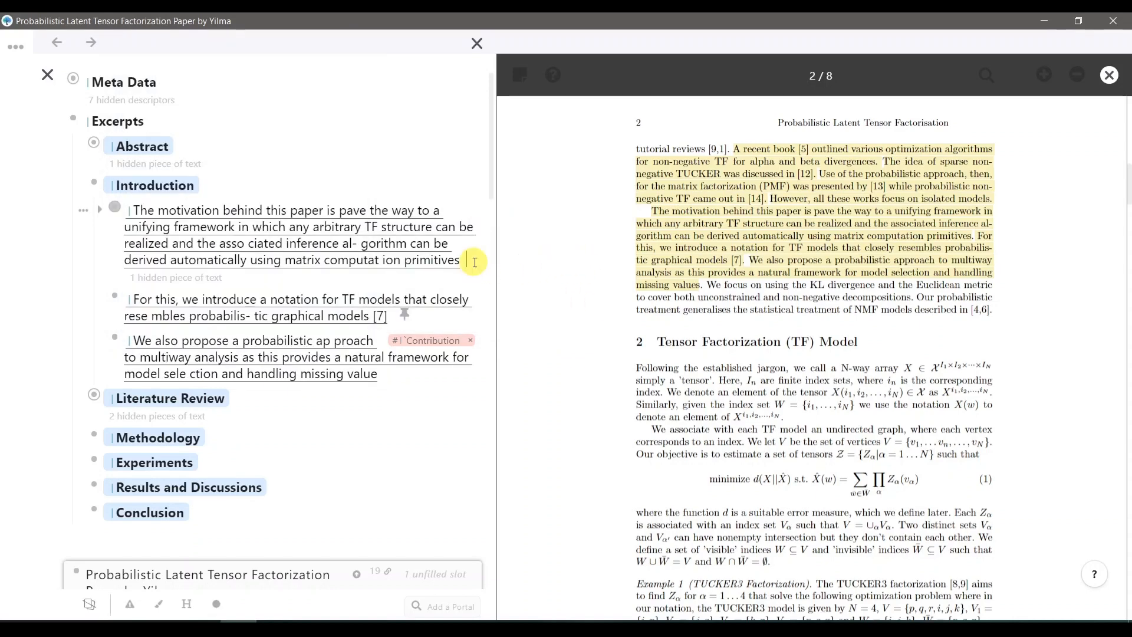
{"action": "type", "text": "#mot"}
{"action": "type", "text": "iva"}
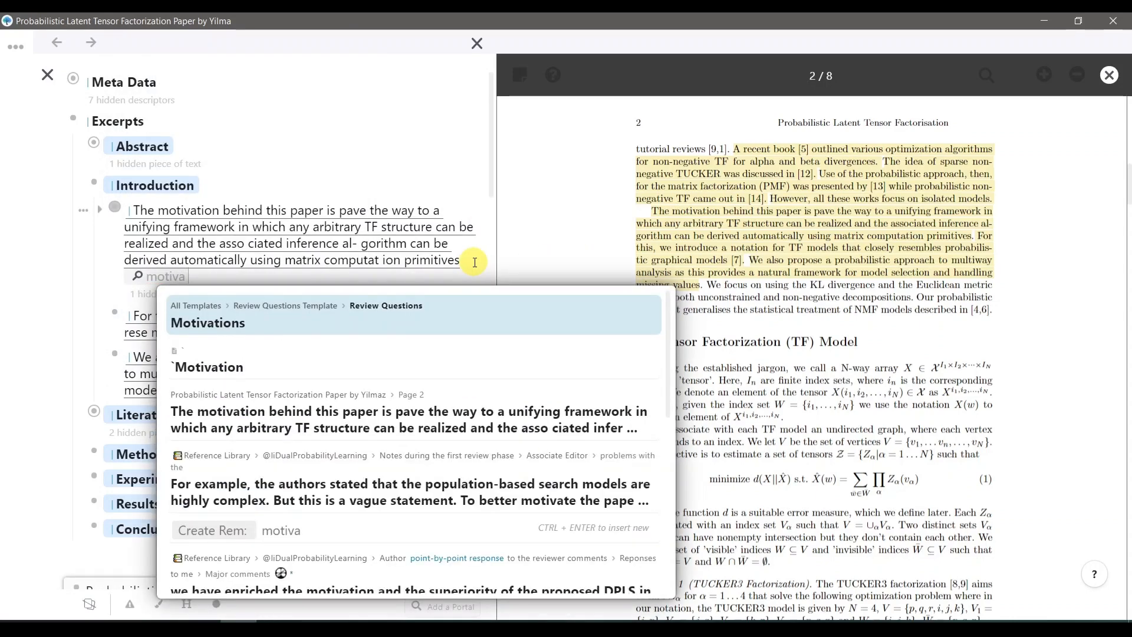
{"action": "left_click", "coordinate": [446, 361]}
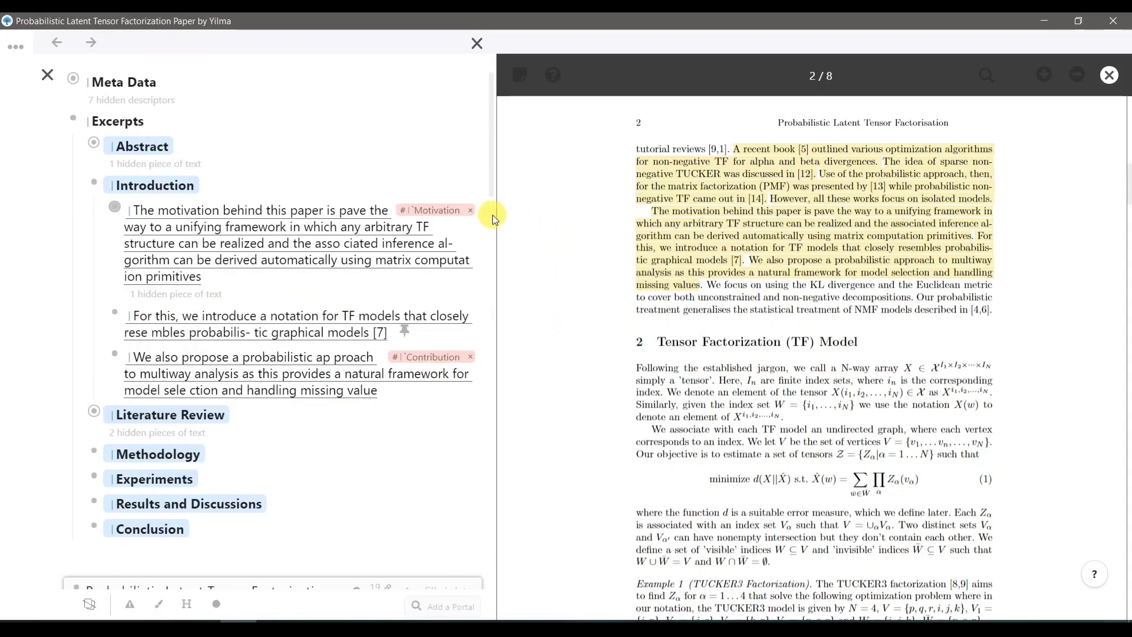
- Open the document that holds the `Motivation tag and look through the full list of backtick tags
{"action": "left_click", "coordinate": [454, 211]}
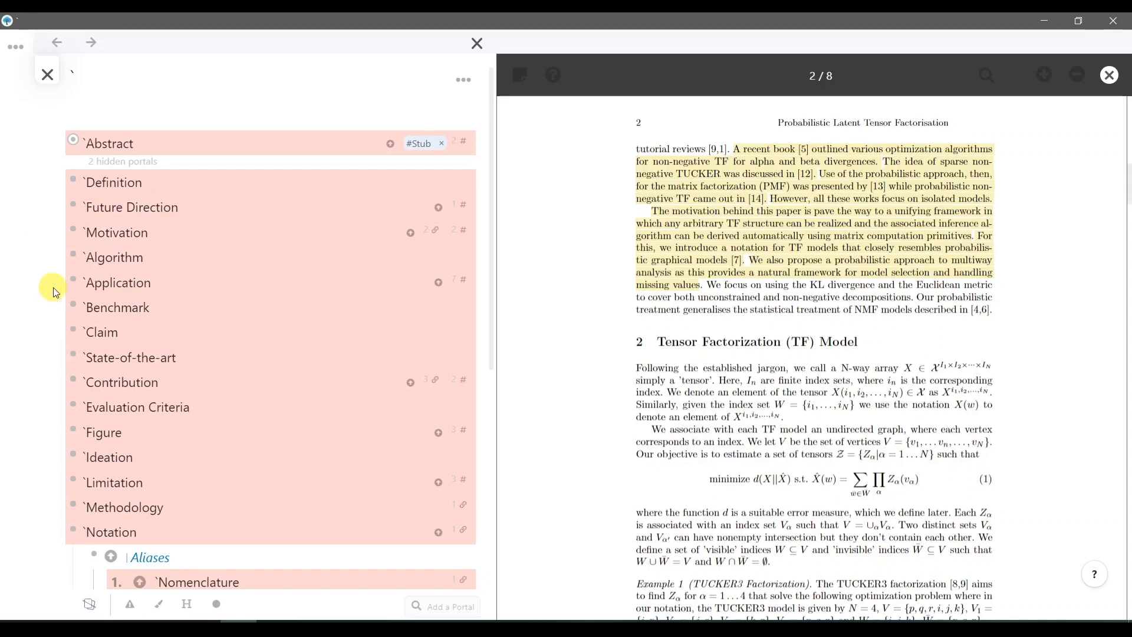
{"action": "left_click", "coordinate": [102, 83]}
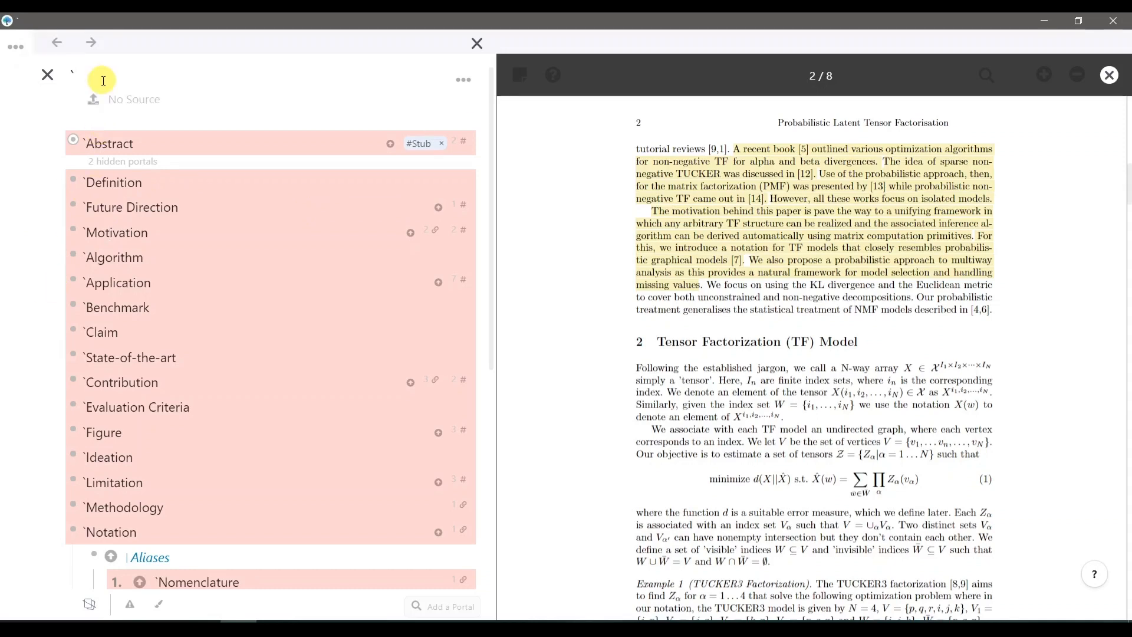
{"action": "scroll", "coordinate": [68, 276], "scroll_direction": "down", "scroll_amount": 4}
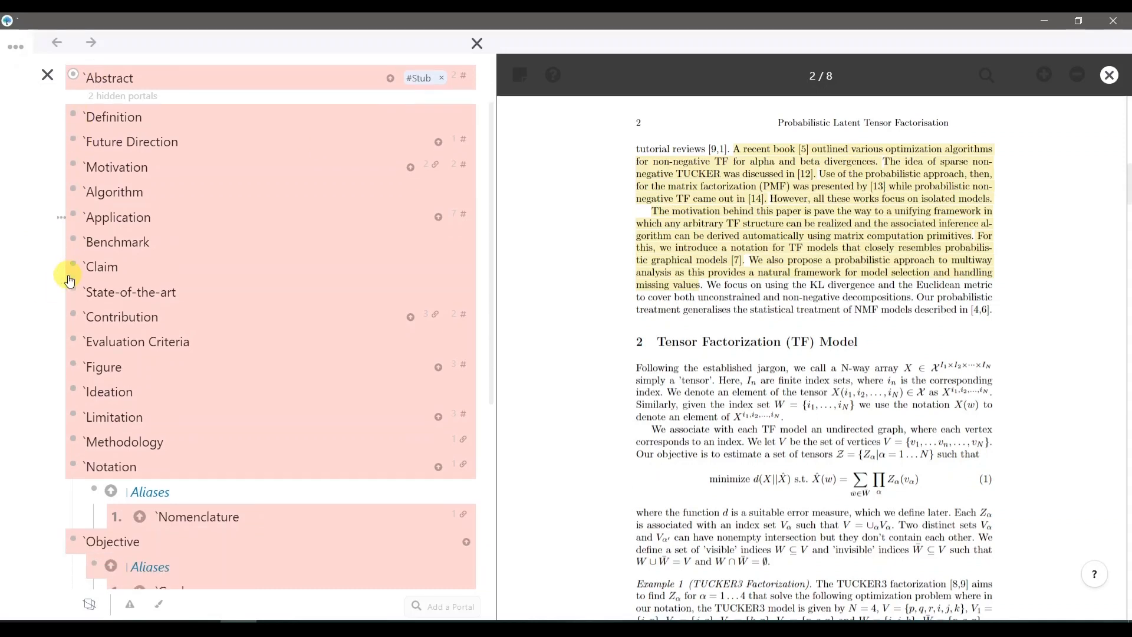
{"action": "key", "text": "ctrl+f"}
{"action": "scroll", "coordinate": [68, 281], "scroll_direction": "down", "scroll_amount": 3}
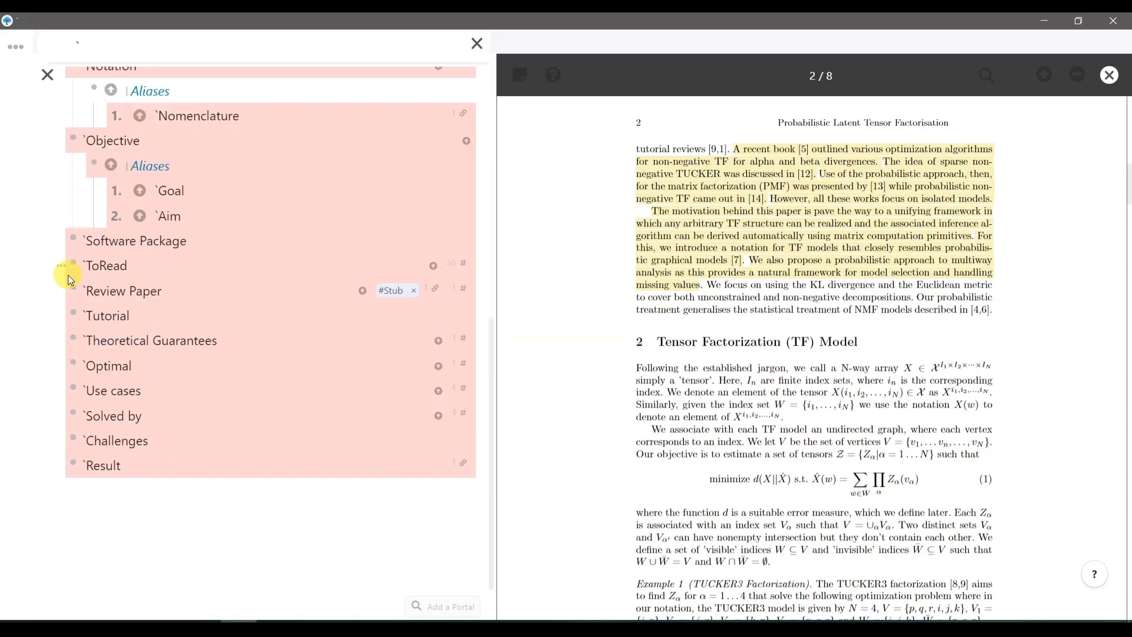
{"action": "scroll", "coordinate": [68, 275], "scroll_direction": "up", "scroll_amount": 6}
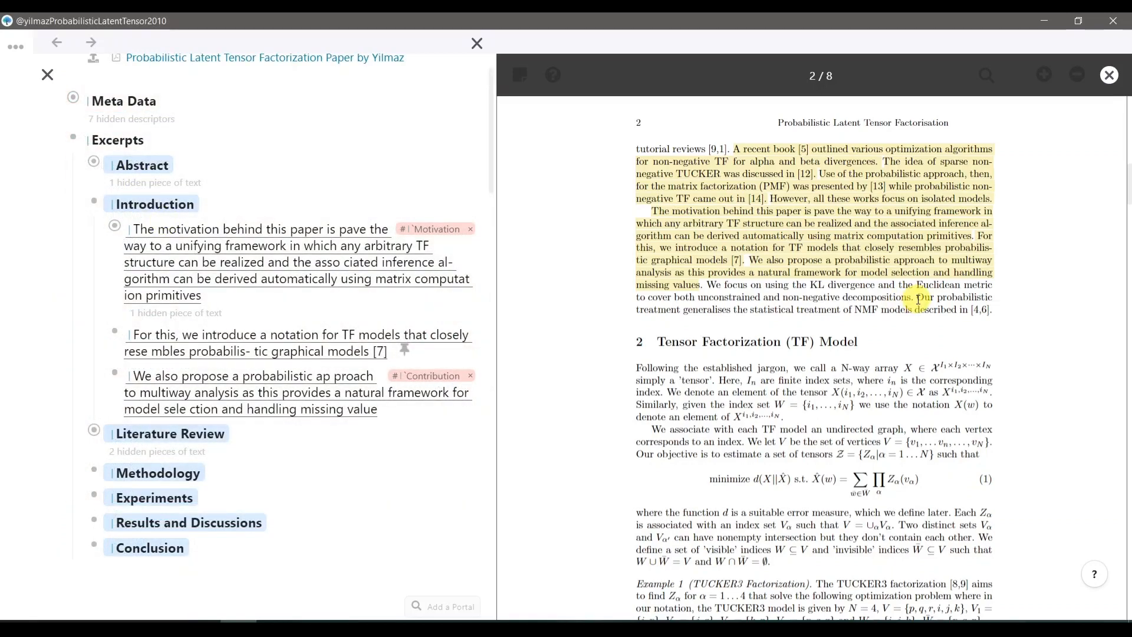
- Highlight the page 2 sentence starting "Our probabilistic treatment generalises" and paste its Rem reference below the `Contribution excerpt under Introduction
{"action": "left_click", "coordinate": [918, 300]}
{"action": "left_click_drag", "start_coordinate": [918, 300], "coordinate": [991, 311]}
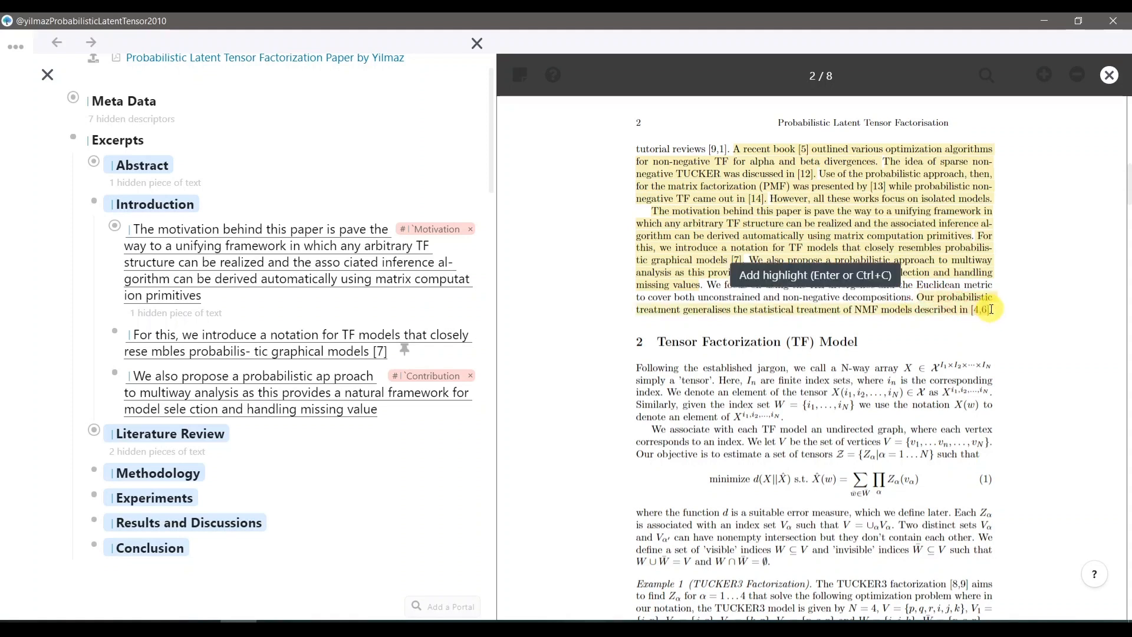
{"action": "key", "text": "ctrl+c"}
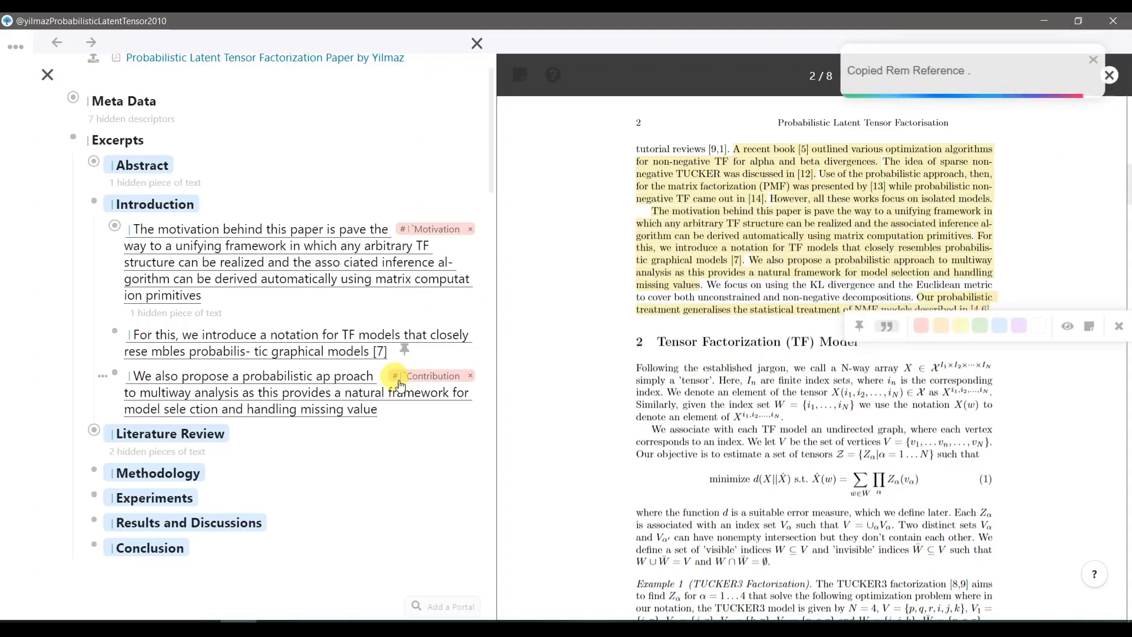
{"action": "left_click", "coordinate": [418, 414]}
{"action": "key", "text": "Return"}
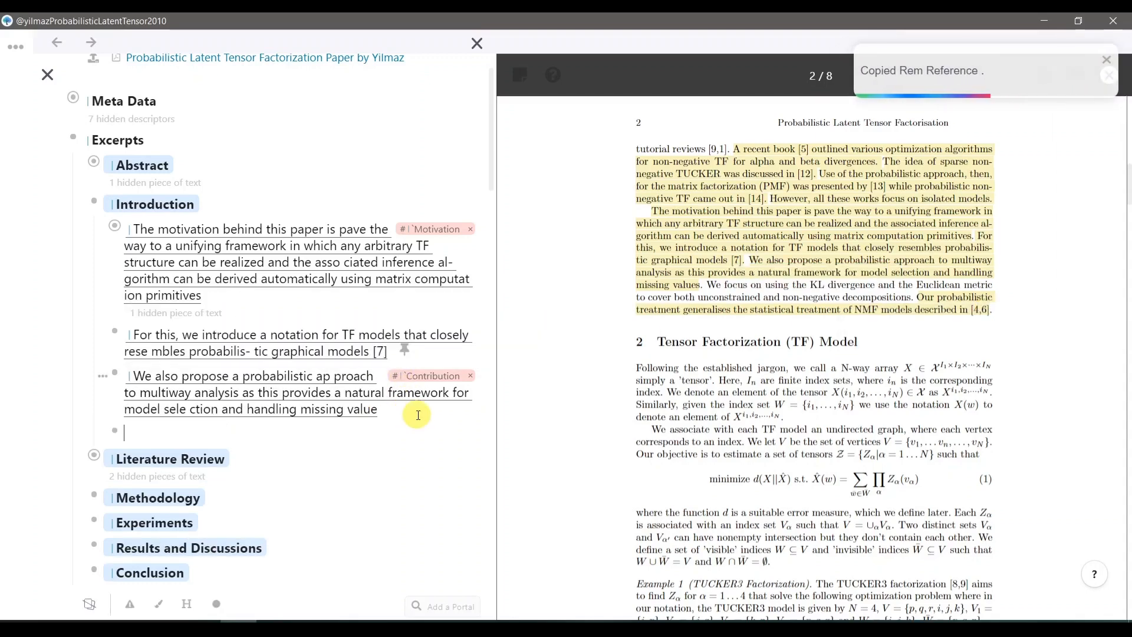
{"action": "key", "text": "ctrl+v"}
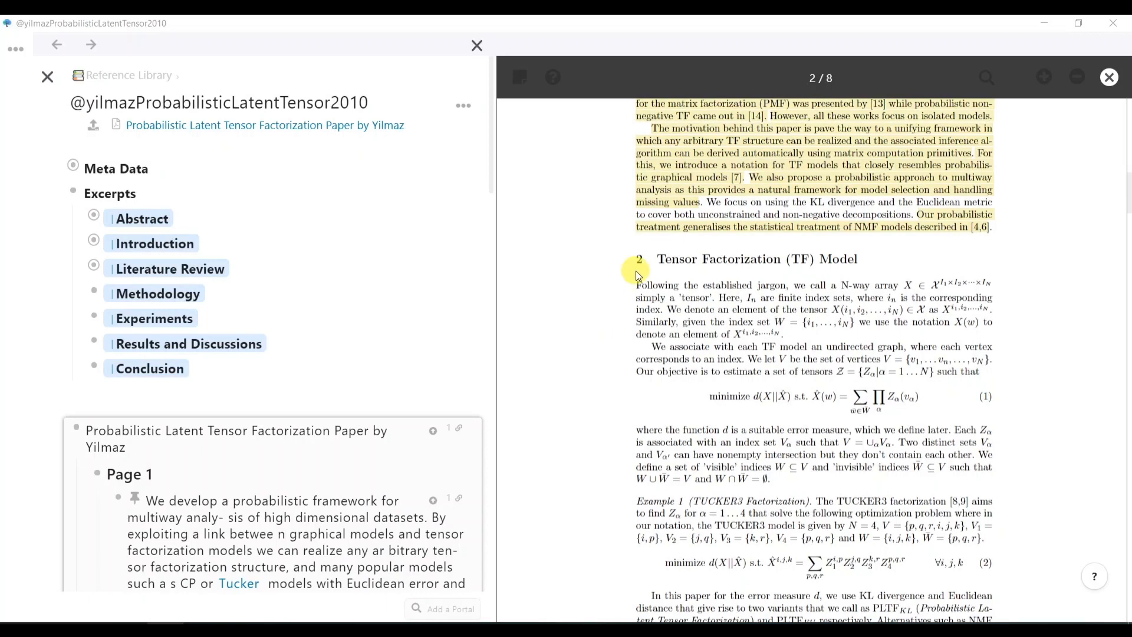
- Highlight the page 7 Discussion passage from "The main saving in our framework" through "see (26)" as an excerpt for Results and Discussions
{"action": "scroll", "coordinate": [635, 271], "scroll_direction": "down", "scroll_amount": 3}
{"action": "scroll", "coordinate": [635, 271], "scroll_direction": "down", "scroll_amount": 8}
{"action": "scroll", "coordinate": [636, 271], "scroll_direction": "down", "scroll_amount": 15}
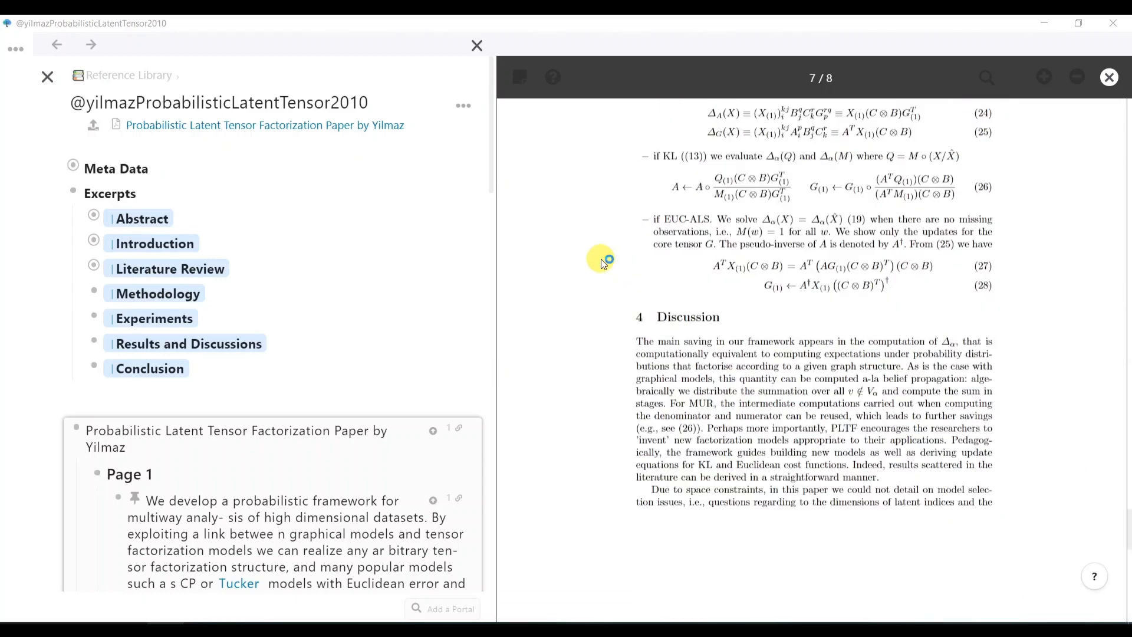
{"action": "left_click_drag", "start_coordinate": [589, 270], "coordinate": [695, 384]}
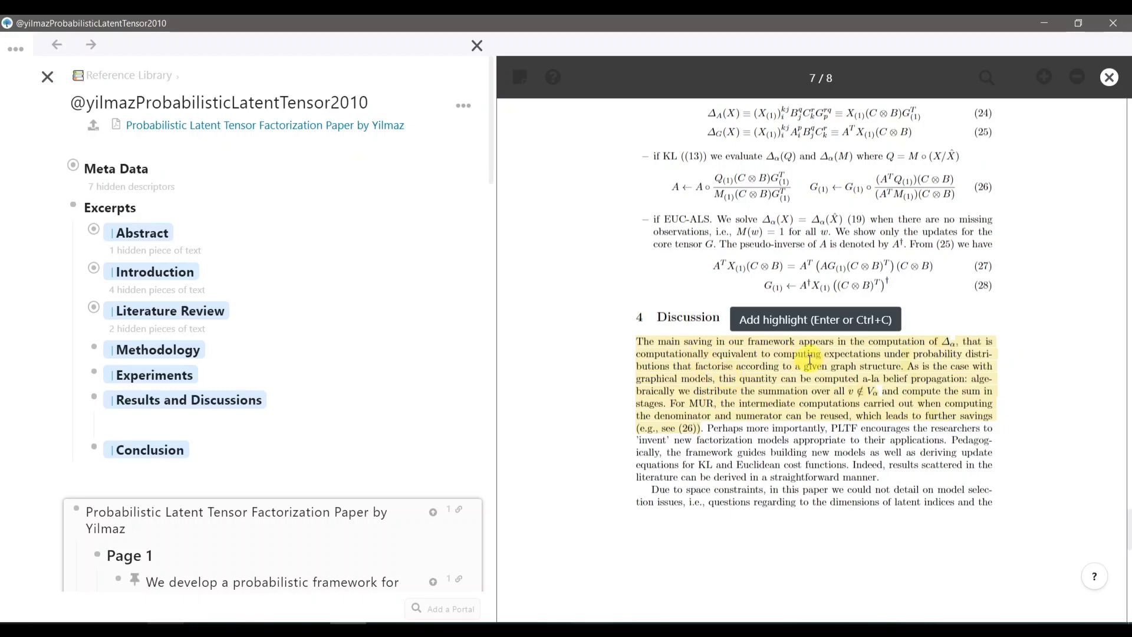
{"action": "key", "text": "Return"}
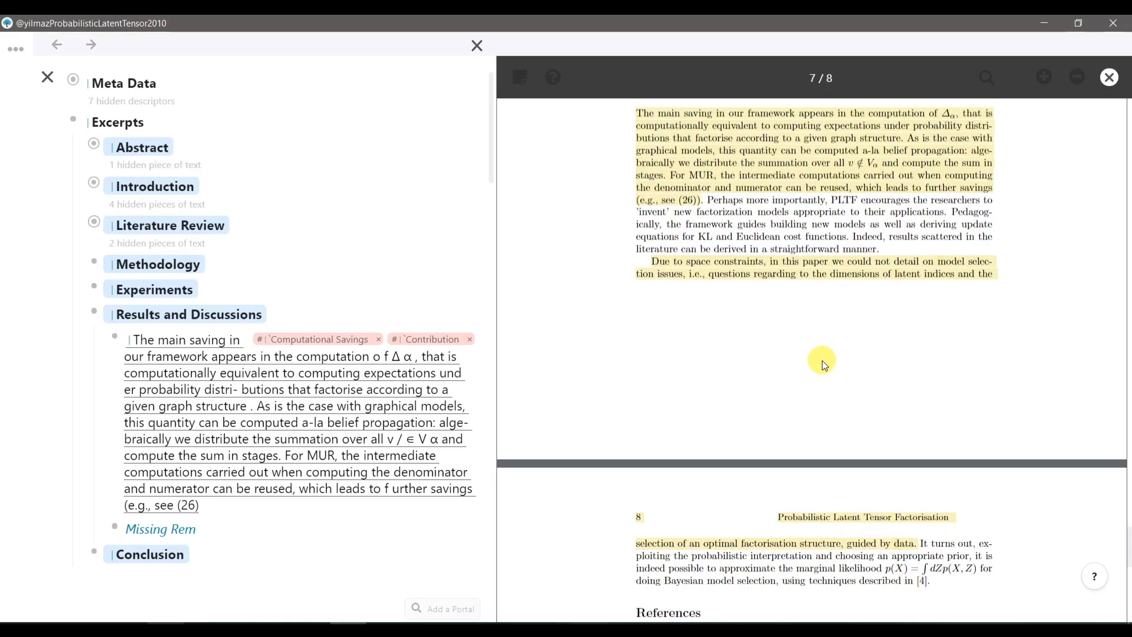
- Expand Page 7 in the paper's list of highlights and examine the text captured by the highlight spanning pages 7 and 8
{"action": "left_click", "coordinate": [745, 294]}
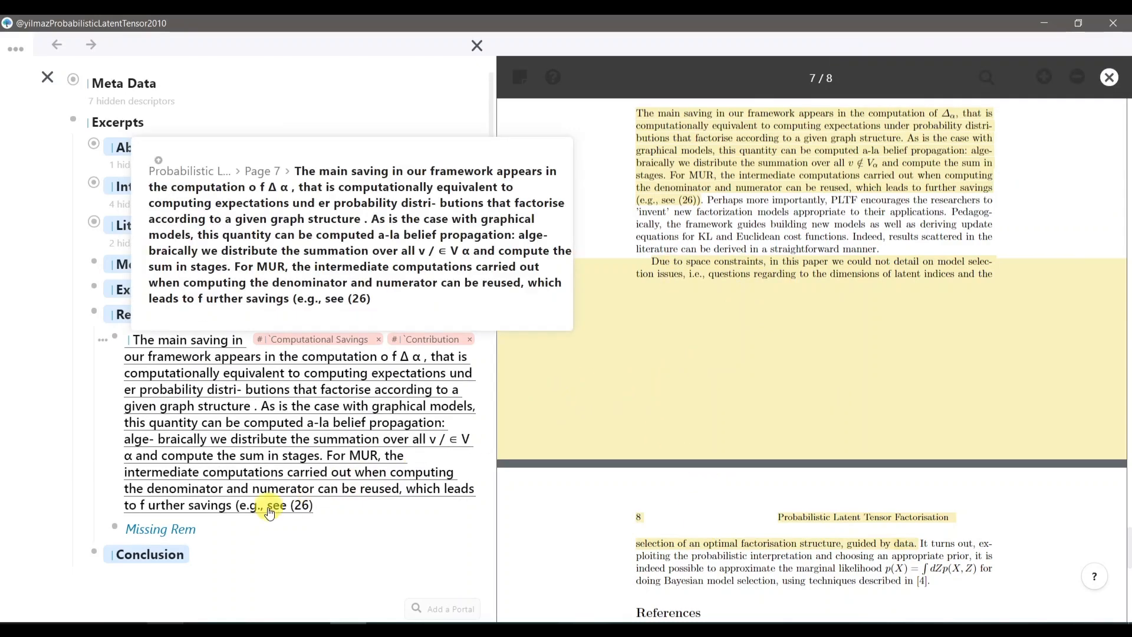
{"action": "left_click", "coordinate": [270, 513]}
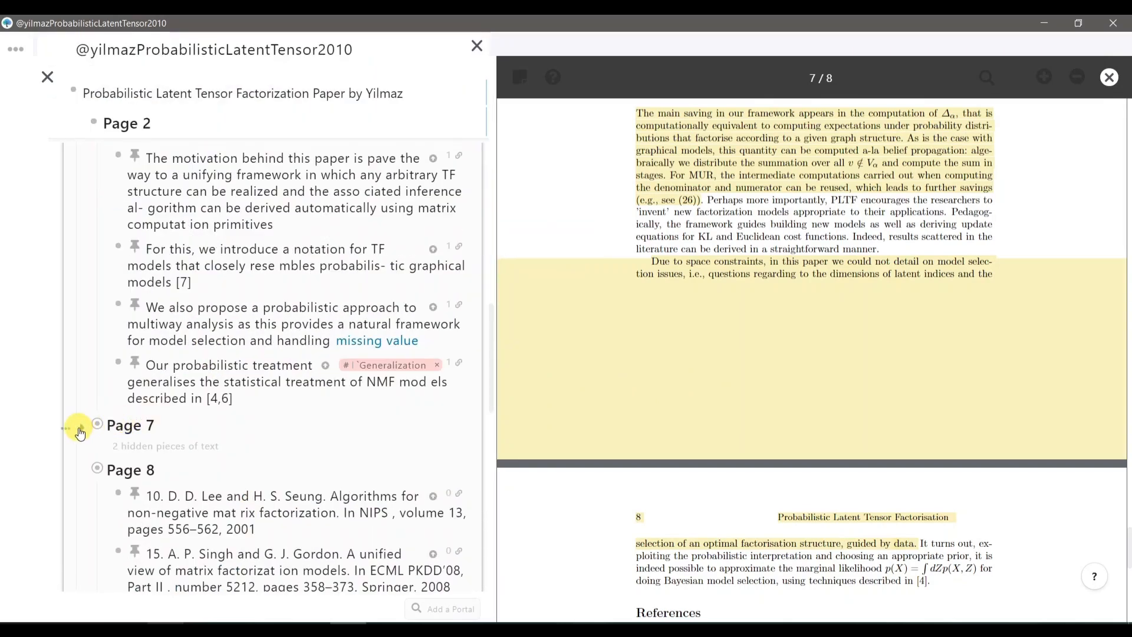
{"action": "left_click", "coordinate": [80, 432]}
{"action": "scroll", "coordinate": [176, 446], "scroll_direction": "down", "scroll_amount": 1}
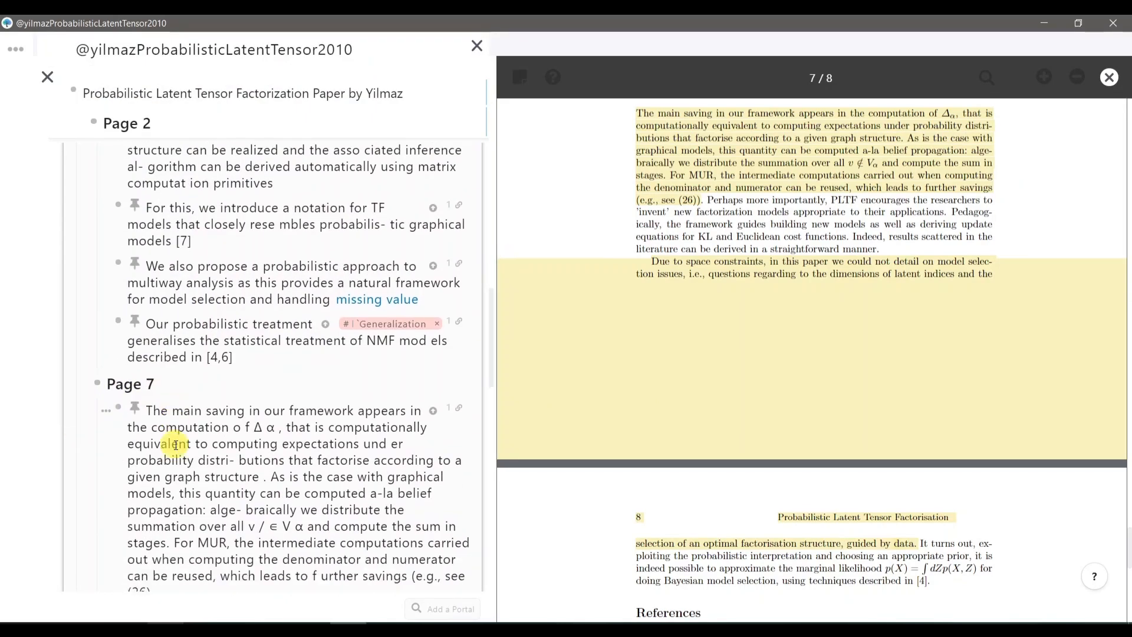
{"action": "scroll", "coordinate": [175, 445], "scroll_direction": "down", "scroll_amount": 5}
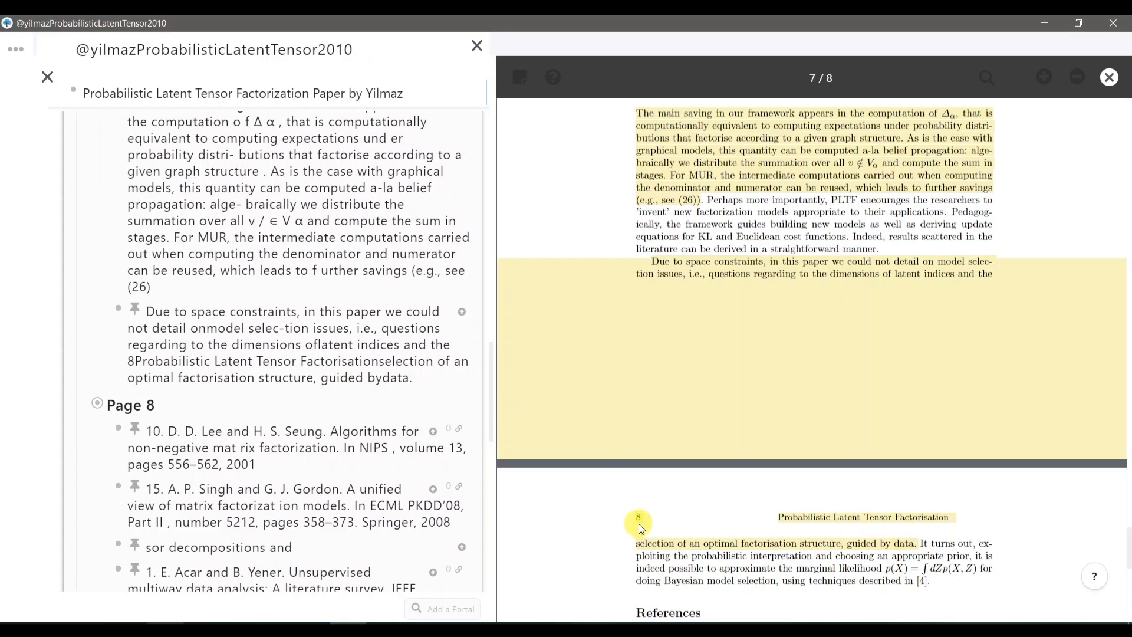